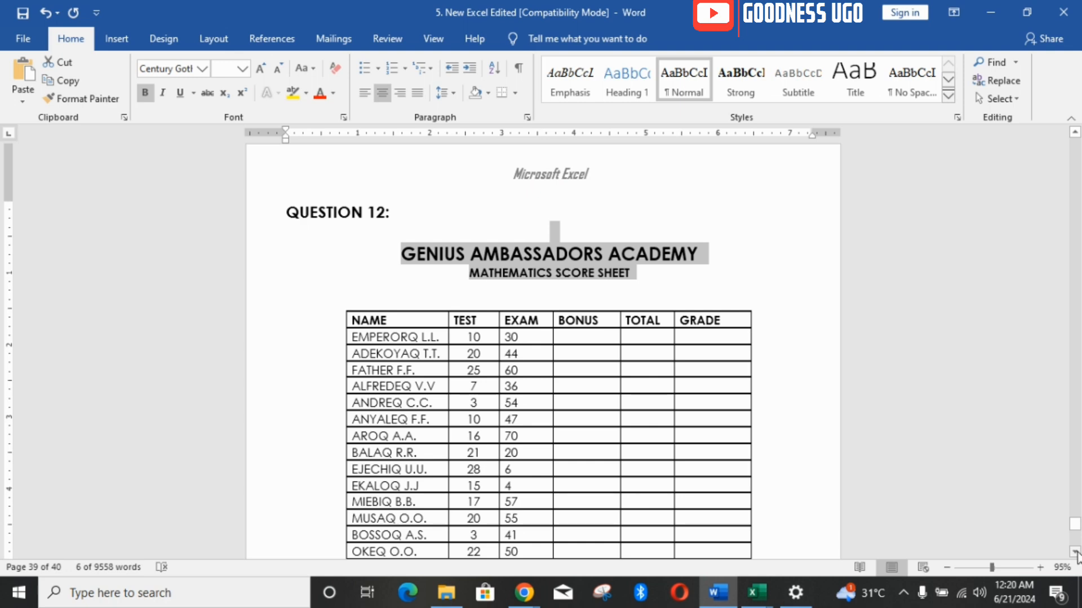
Switch to the Book2 workbook in Excel and paste the copied "GENIUS AMBASSADORS ACADEMY" and "MATHEMATICS SCORE SHEET" headings starting at cell A2.
{"action": "left_click", "coordinate": [1074, 552]}
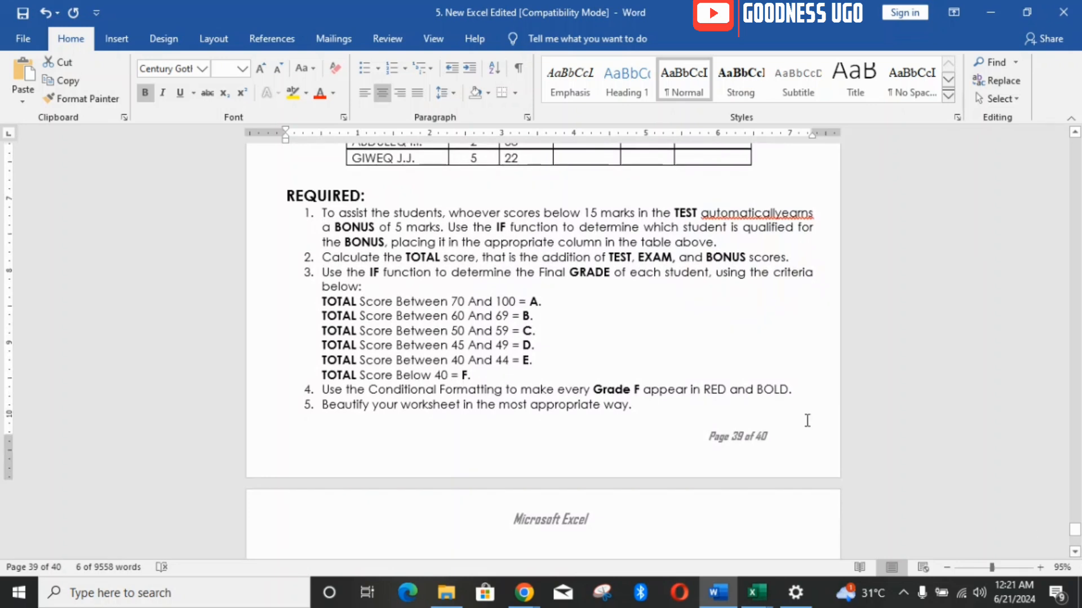
{"action": "mouse_move", "coordinate": [757, 592]}
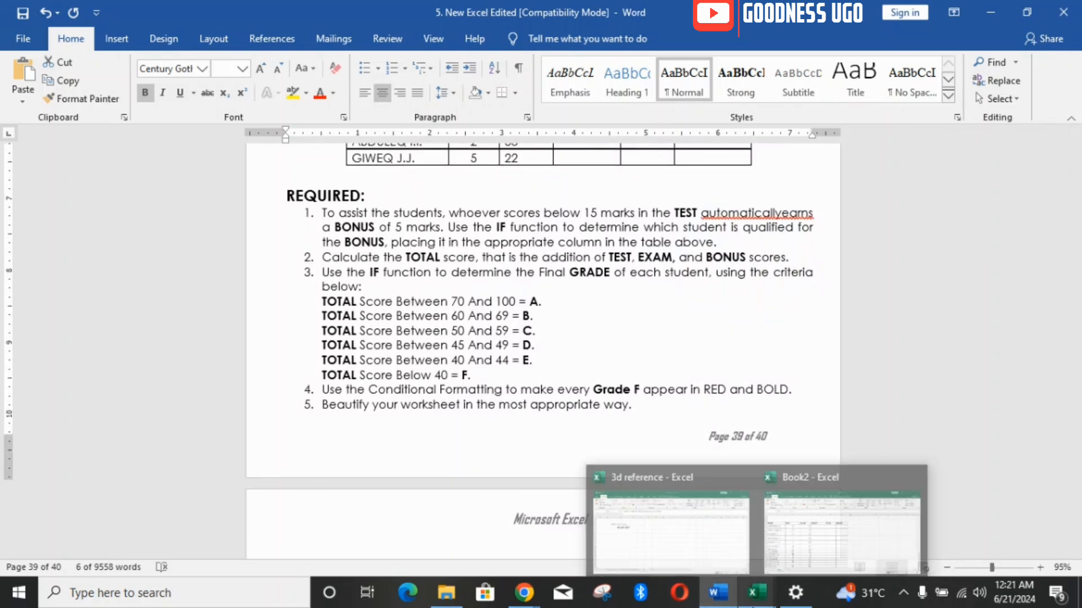
{"action": "left_click", "coordinate": [809, 546]}
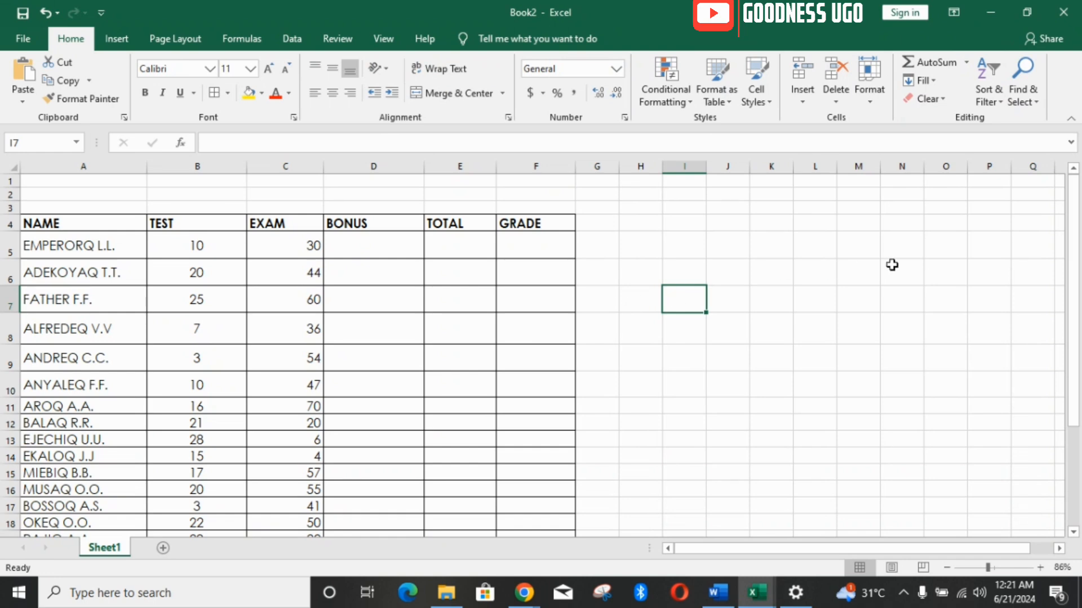
{"action": "left_click", "coordinate": [45, 189]}
{"action": "type", "text": "AMBASSADORS ACADEMY MATHEMATICS SCORE SHEET"}
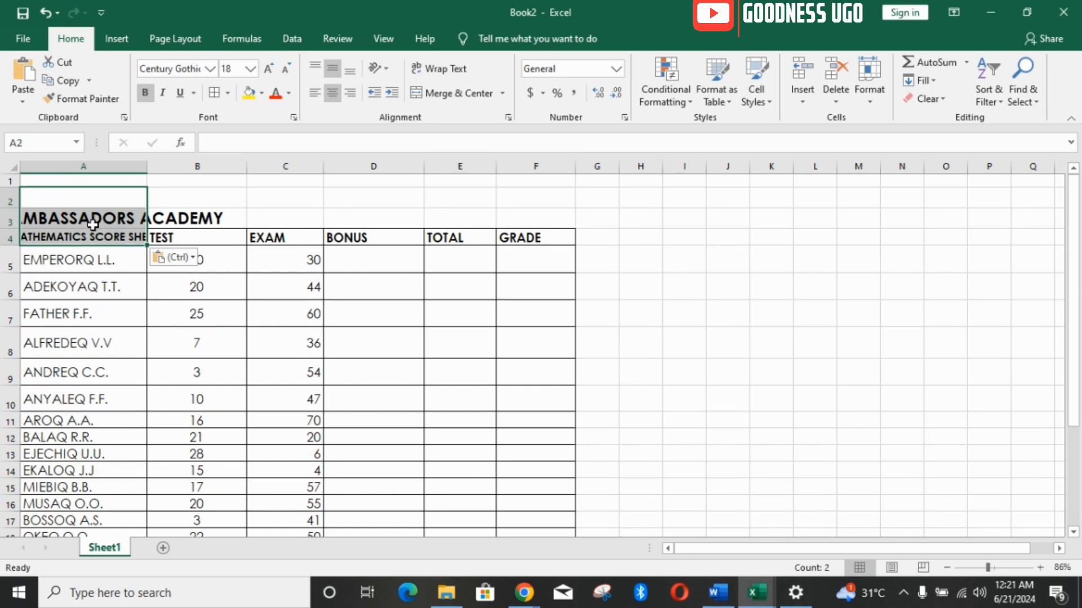
Merge and center the "GENIUS AMBASSADORS ACADEMY" title across A3:F3 and move it up to row 2.
{"action": "left_click", "coordinate": [91, 221]}
{"action": "left_click_drag", "start_coordinate": [54, 216], "coordinate": [541, 214]}
{"action": "left_click", "coordinate": [460, 92]}
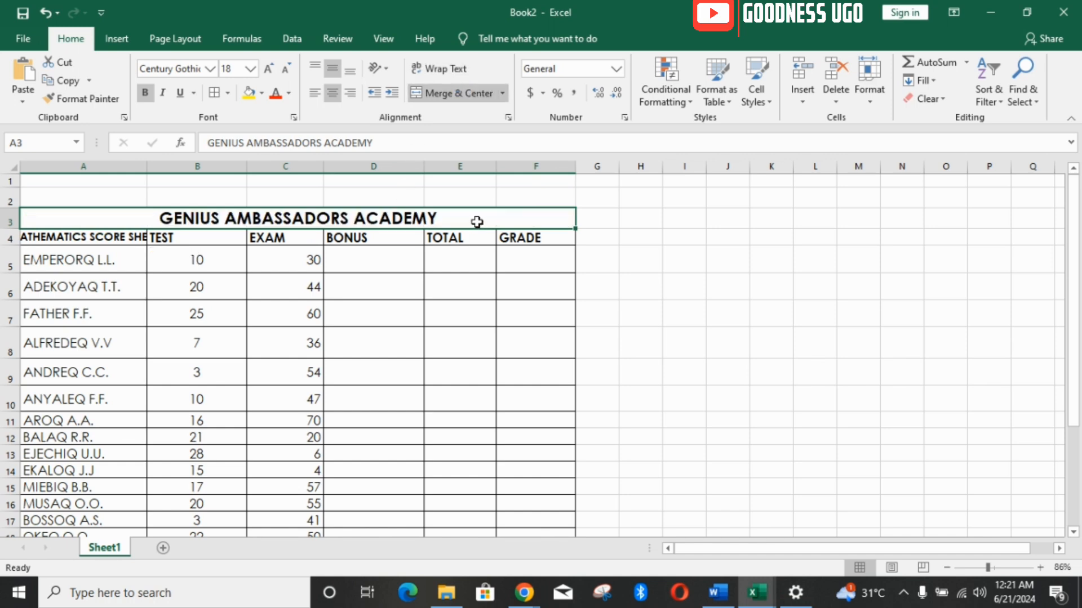
{"action": "key", "text": "ctrl+c"}
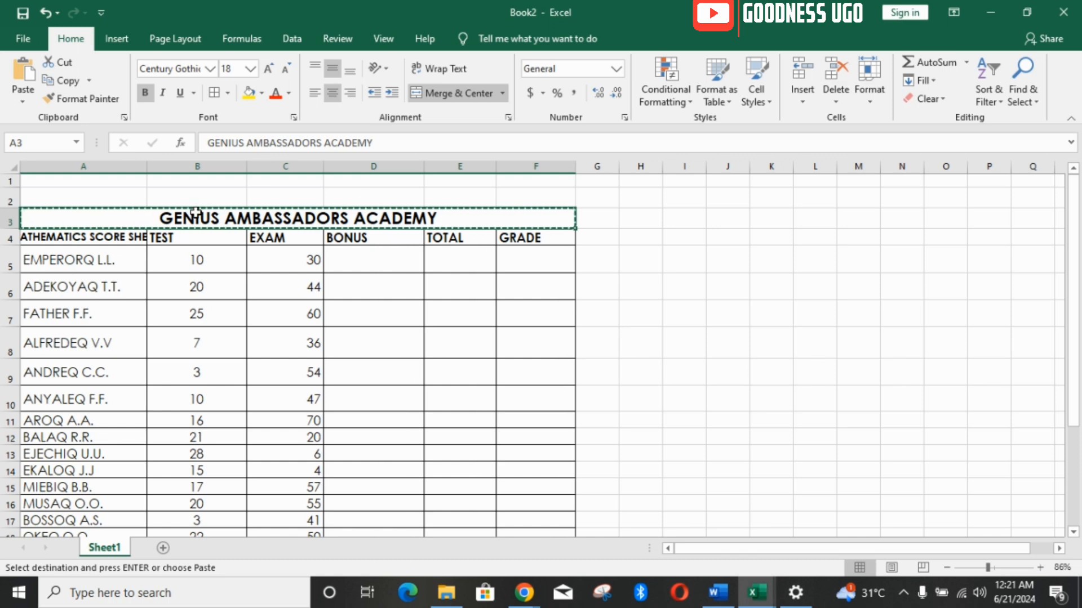
{"action": "left_click", "coordinate": [137, 198]}
{"action": "key", "text": "Return"}
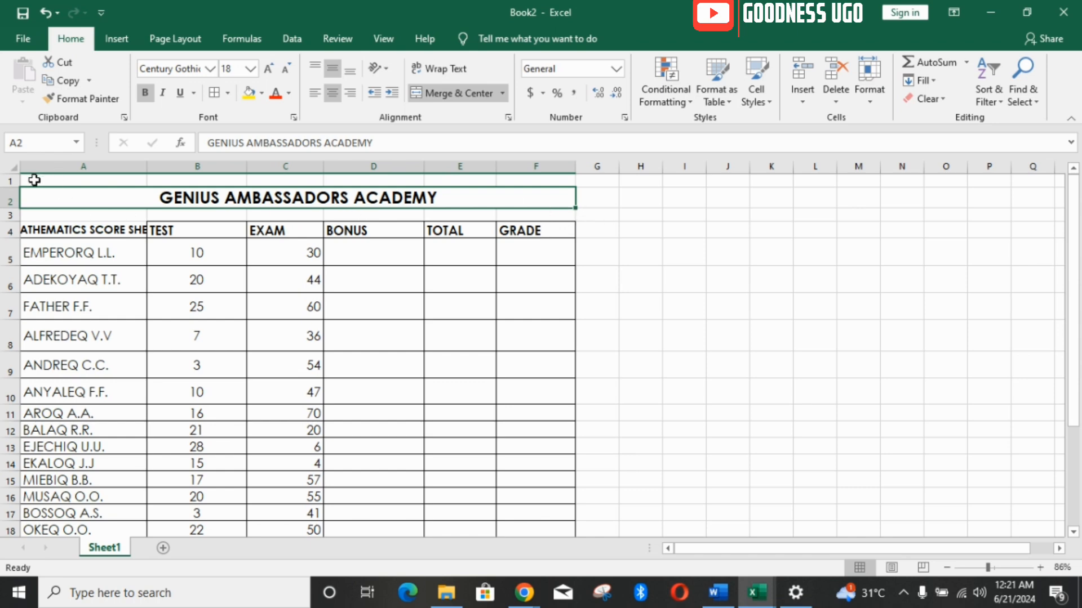
Wrap the text of the "MATHEMATICS SCORE SHEET" heading in A4 and widen column A to fit it on one line.
{"action": "left_click", "coordinate": [36, 225]}
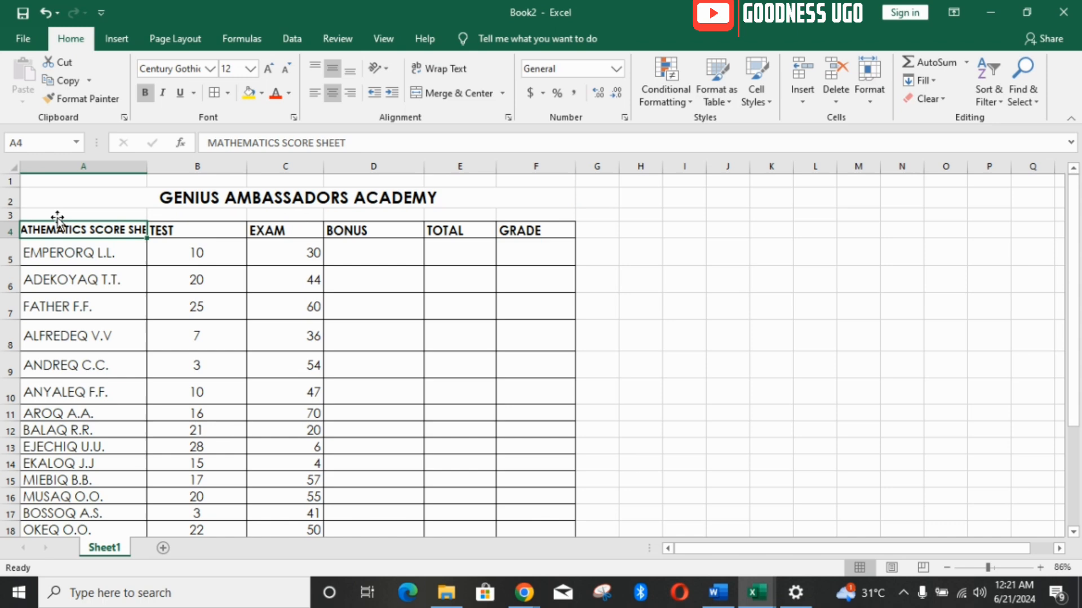
{"action": "left_click", "coordinate": [434, 74]}
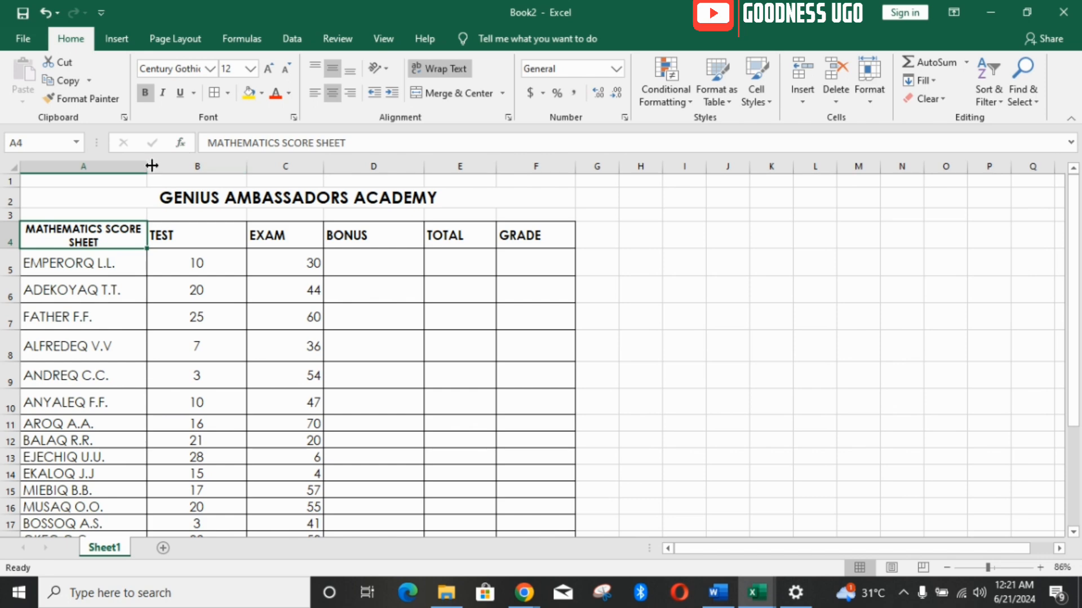
{"action": "left_click_drag", "start_coordinate": [150, 165], "coordinate": [182, 166]}
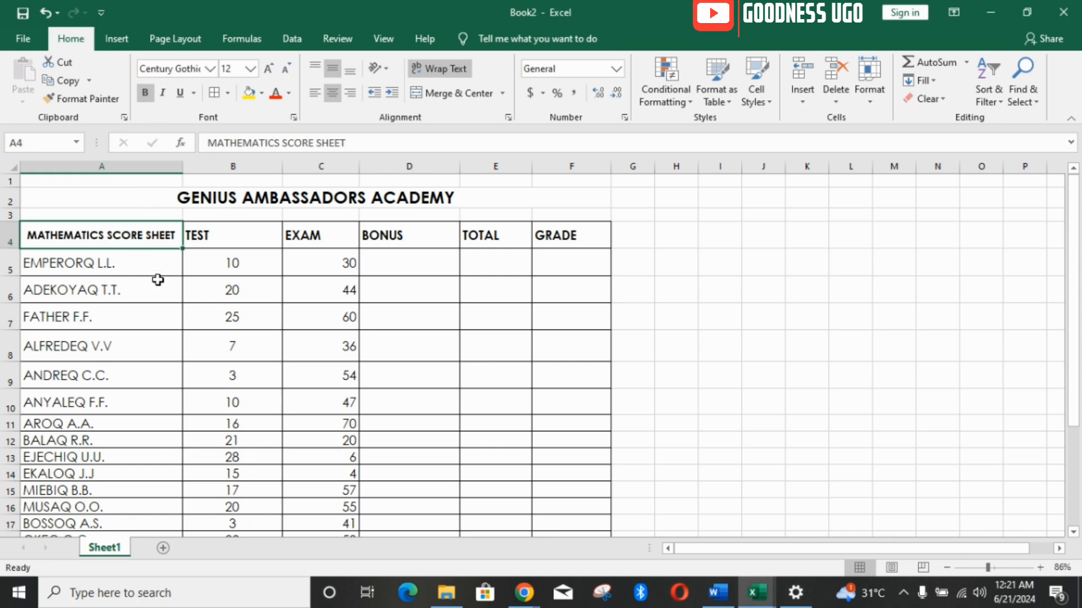
{"action": "left_click", "coordinate": [221, 237]}
{"action": "left_click", "coordinate": [316, 240]}
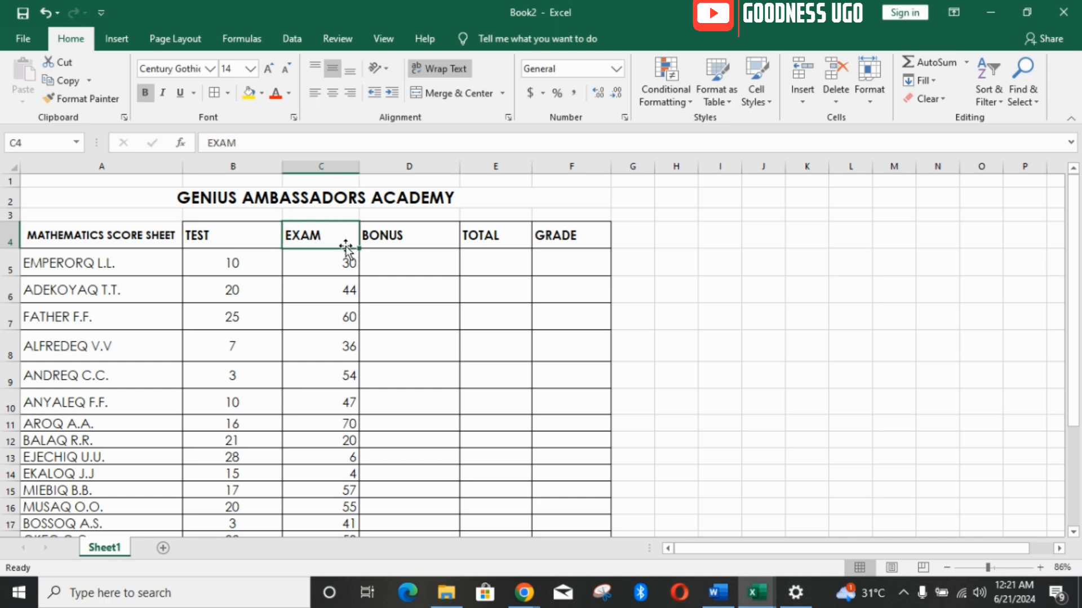
{"action": "left_click", "coordinate": [378, 238]}
{"action": "left_click", "coordinate": [499, 232]}
{"action": "left_click", "coordinate": [544, 236]}
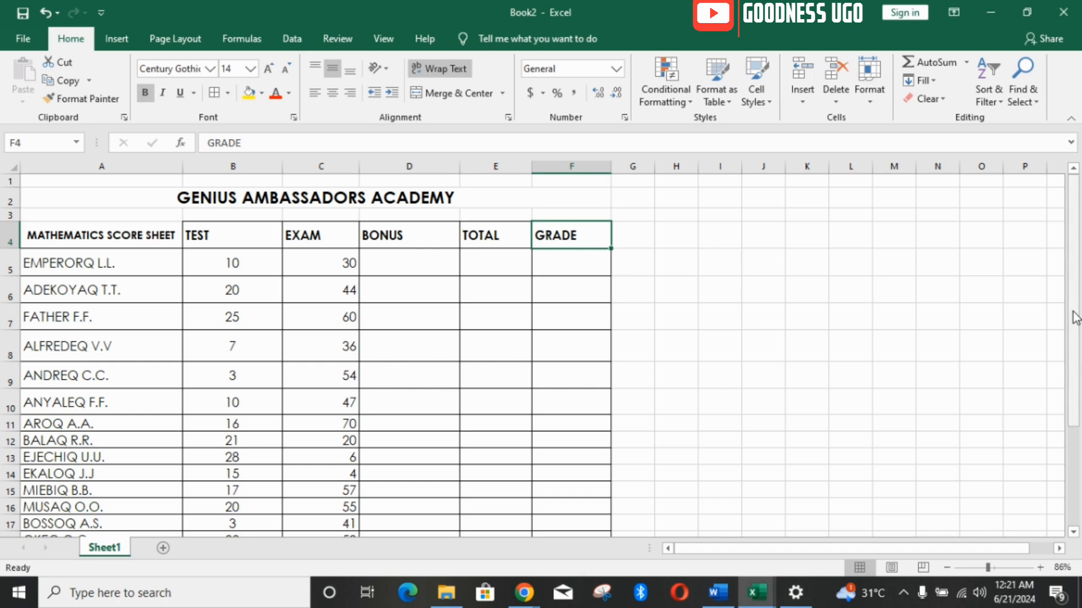
{"action": "mouse_move", "coordinate": [1073, 319]}
{"action": "left_mouse_down"}
{"action": "mouse_move", "coordinate": [1073, 356]}
{"action": "mouse_move", "coordinate": [1075, 327]}
{"action": "left_mouse_up"}
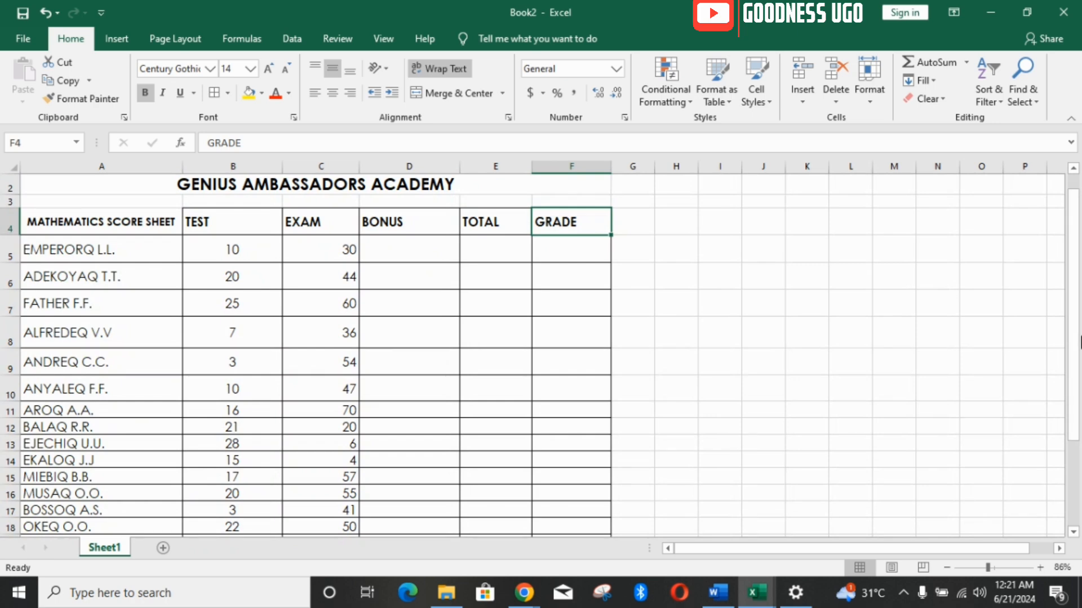
{"action": "left_click_drag", "start_coordinate": [1077, 336], "coordinate": [1078, 314]}
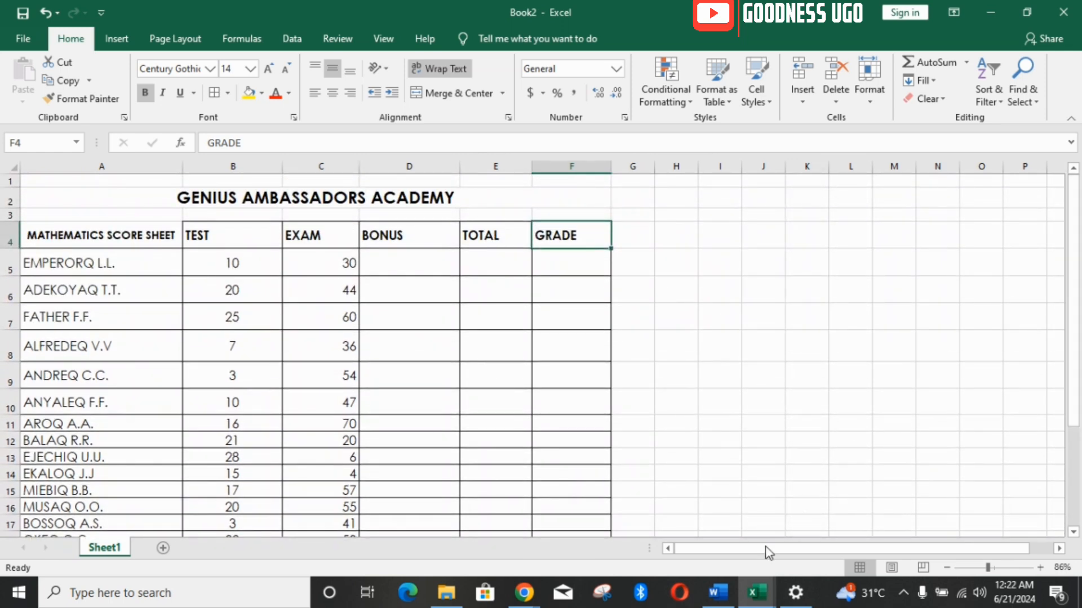
Switch to the Word question document, separate "automatically" and "earns" with a space in requirement 1, and review its bonus rule.
{"action": "mouse_move", "coordinate": [732, 598]}
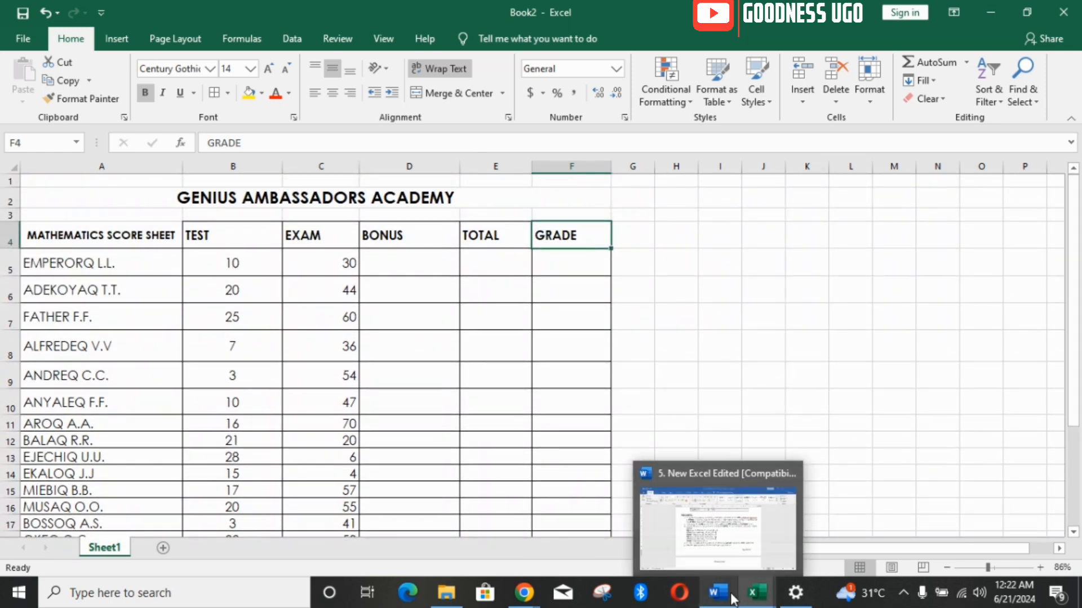
{"action": "left_click", "coordinate": [715, 543]}
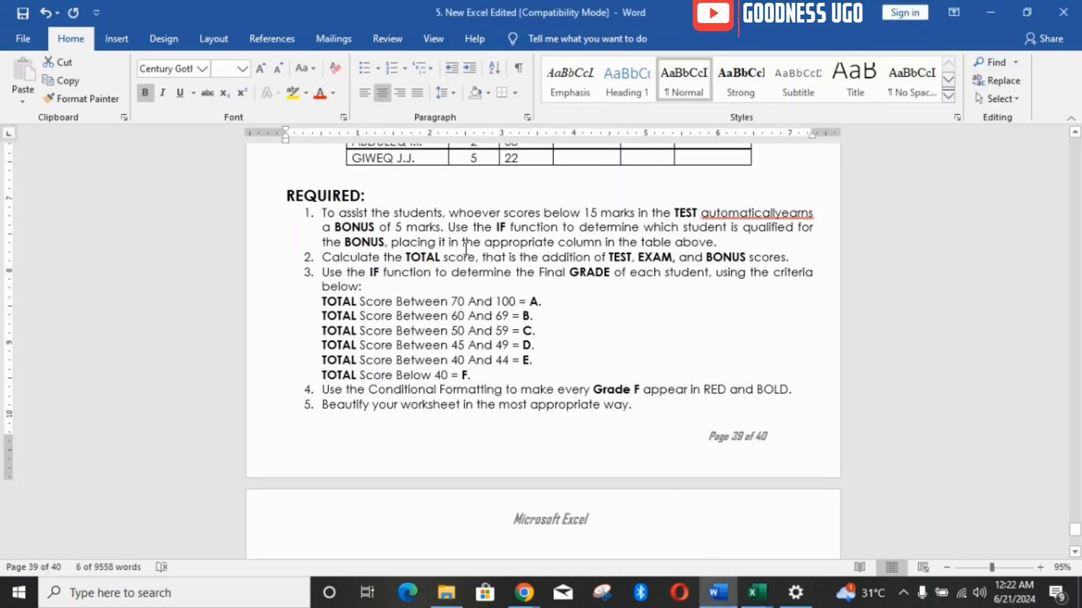
{"action": "left_click", "coordinate": [1001, 569]}
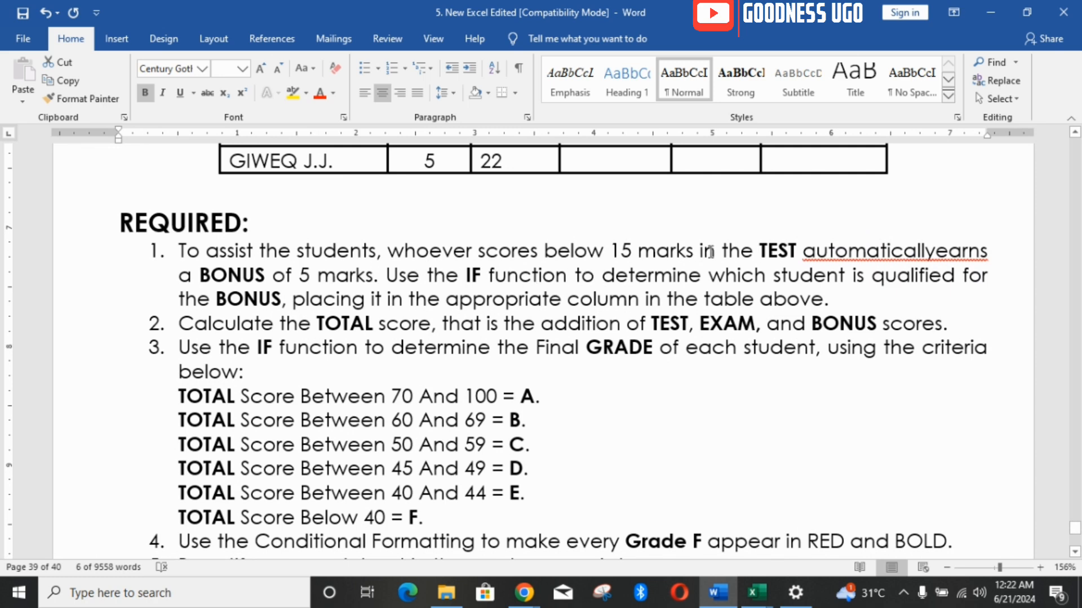
{"action": "left_click", "coordinate": [936, 252]}
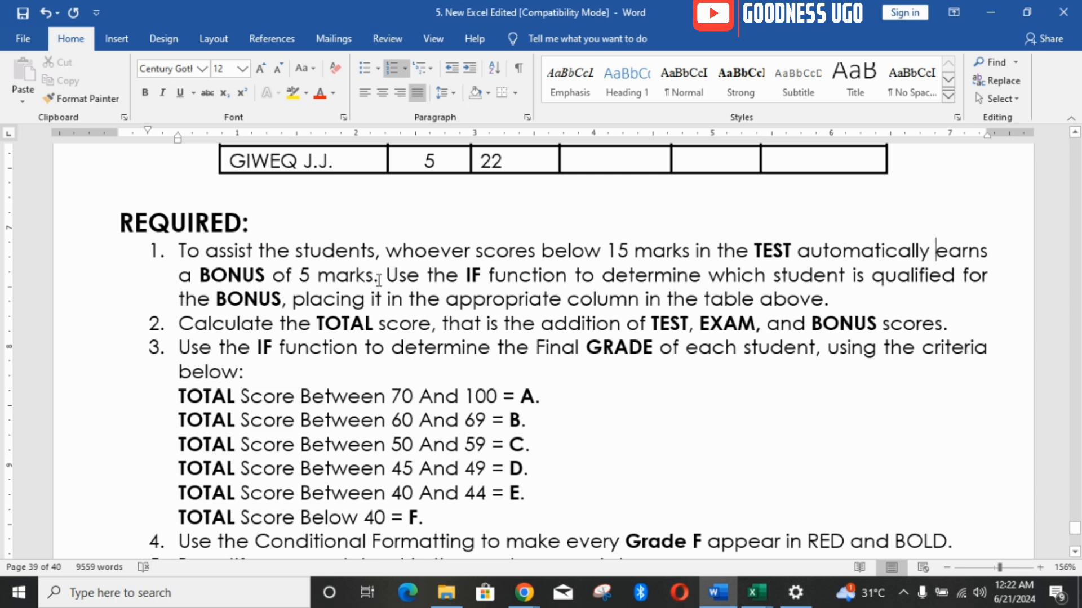
{"action": "mouse_move", "coordinate": [381, 276]}
{"action": "left_mouse_down"}
{"action": "mouse_move", "coordinate": [468, 276]}
{"action": "mouse_move", "coordinate": [376, 257]}
{"action": "left_mouse_up"}
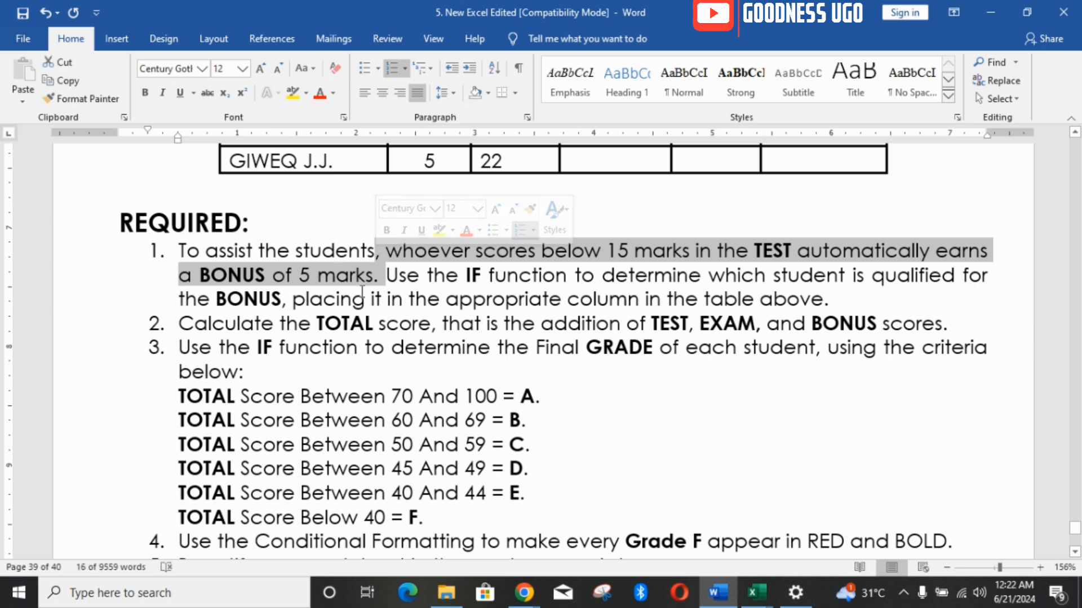
{"action": "left_click", "coordinate": [377, 276]}
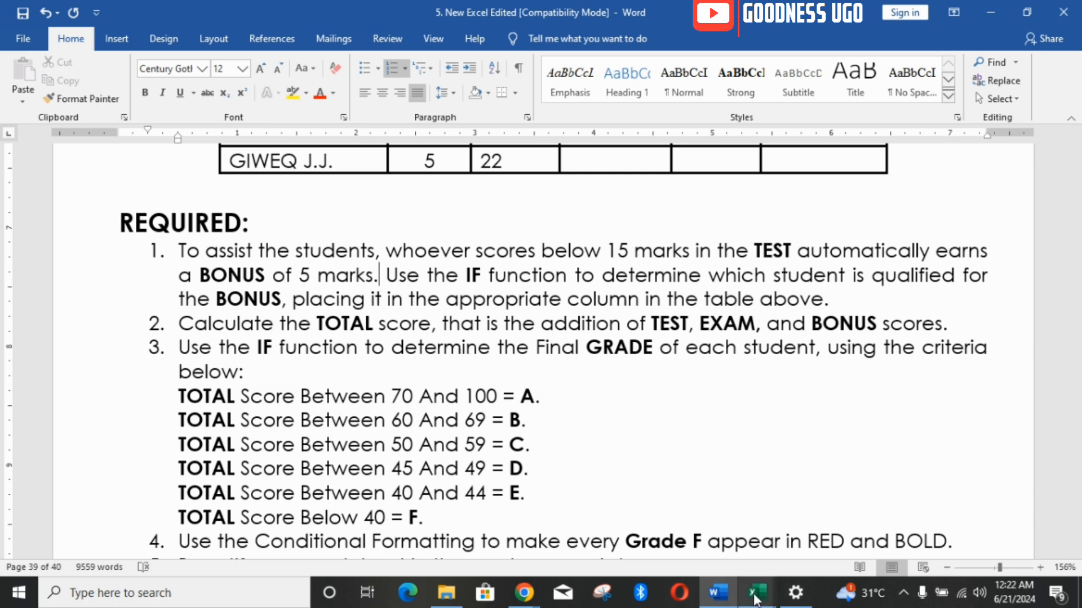
Switch to the Book2 workbook in Excel and begin the first student's bonus formula in D5 with =IF(B5>15.
{"action": "mouse_move", "coordinate": [765, 604]}
{"action": "left_click", "coordinate": [802, 568]}
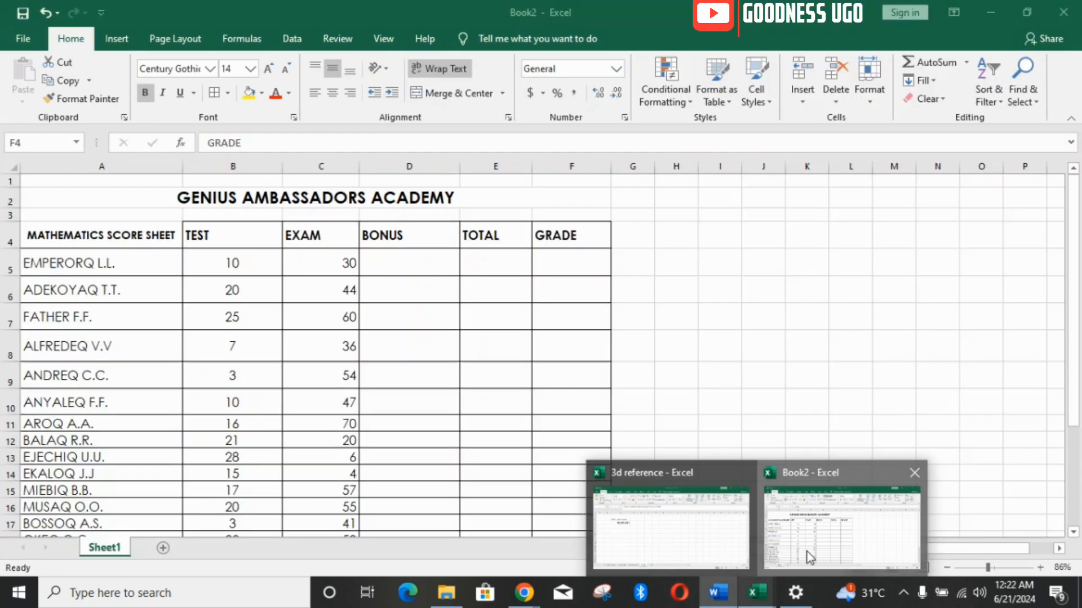
{"action": "left_click", "coordinate": [394, 258]}
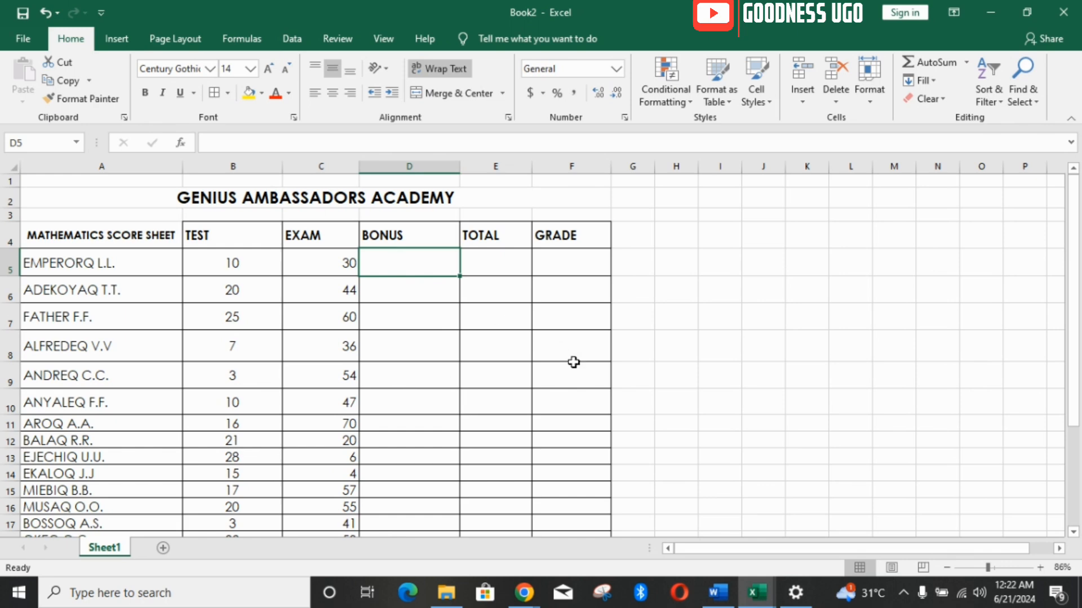
{"action": "left_click", "coordinate": [997, 568]}
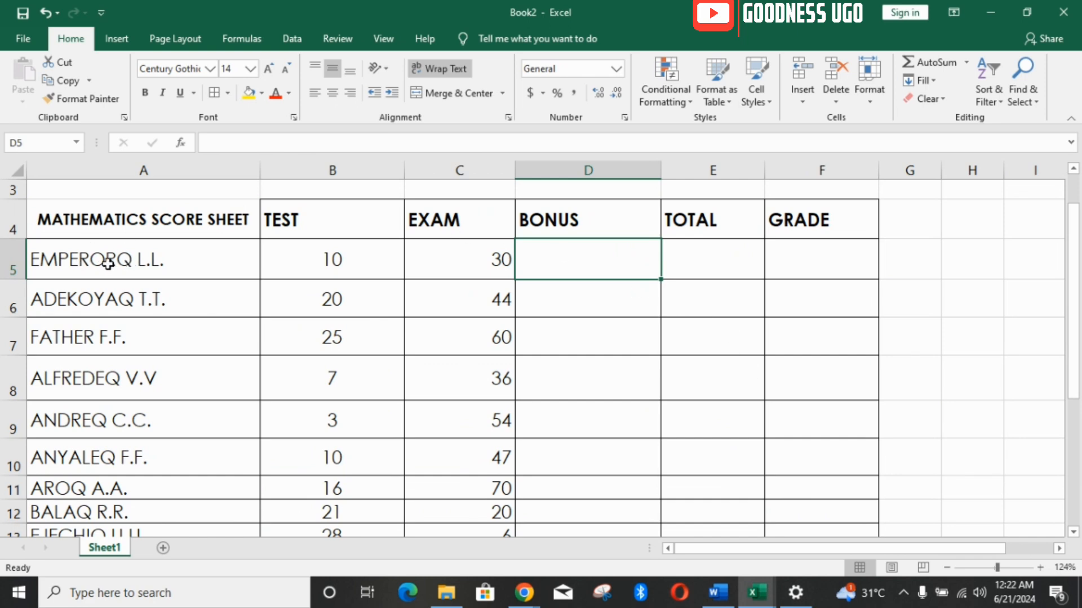
{"action": "double_click", "coordinate": [544, 271]}
{"action": "type", "text": "=if"}
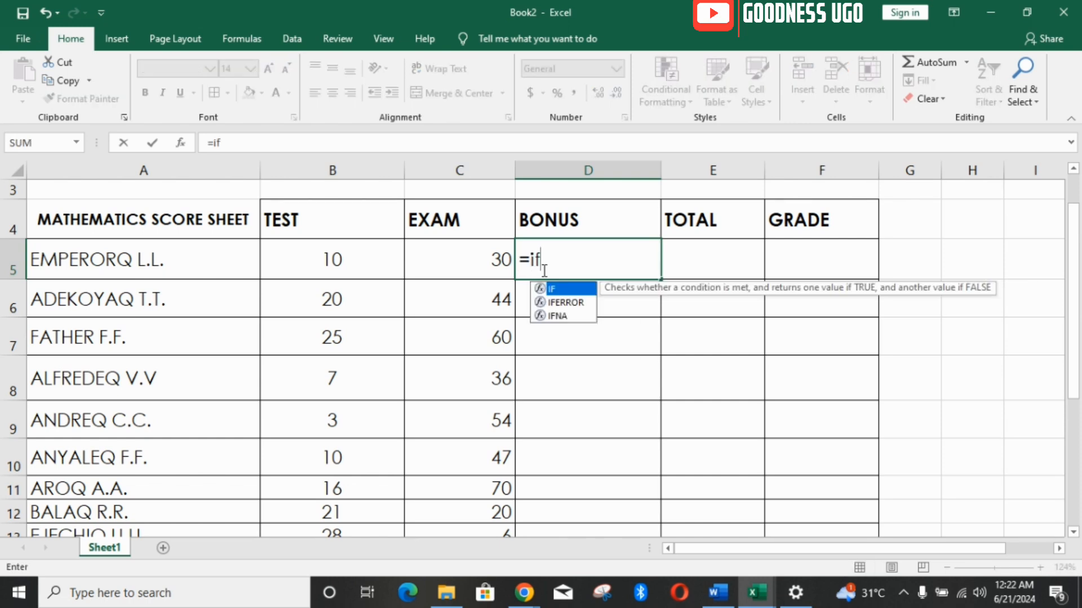
{"action": "key", "text": "BackSpace"}
{"action": "key", "text": "BackSpace"}
{"action": "type", "text": "IF("}
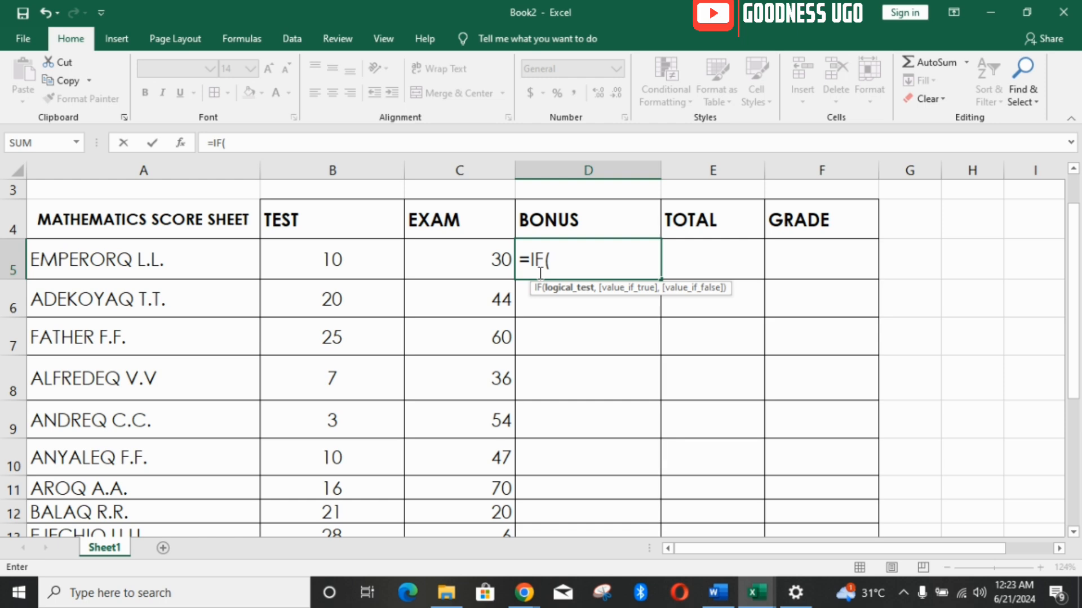
{"action": "type", "text": "B5"}
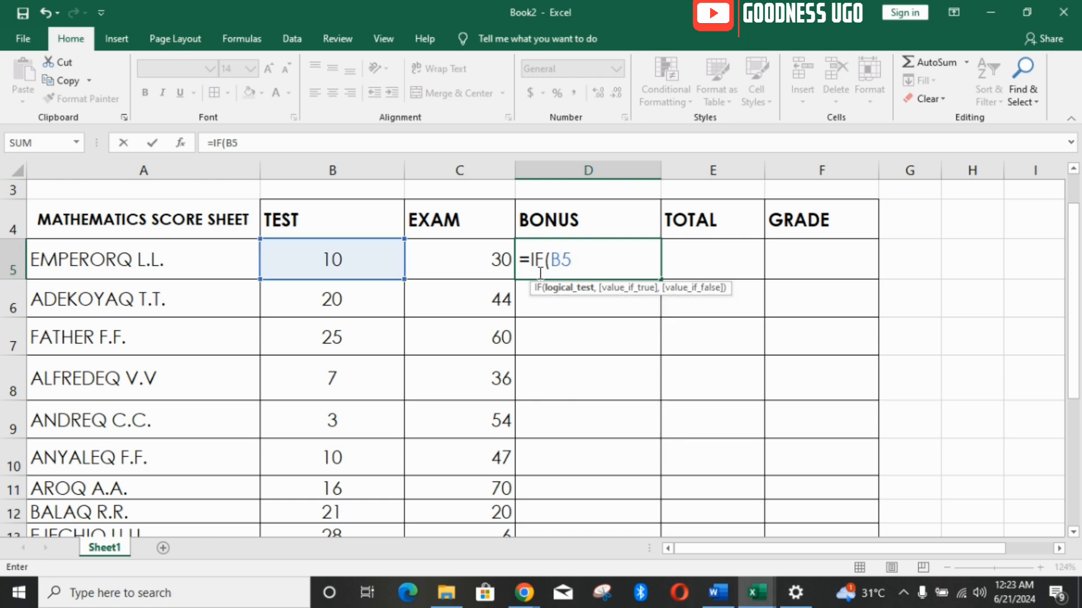
{"action": "type", "text": ">15"}
Check the score condition for the bonus in requirement 1 of the Word document, and return to the Book2 workbook in Excel.
{"action": "left_click", "coordinate": [758, 602]}
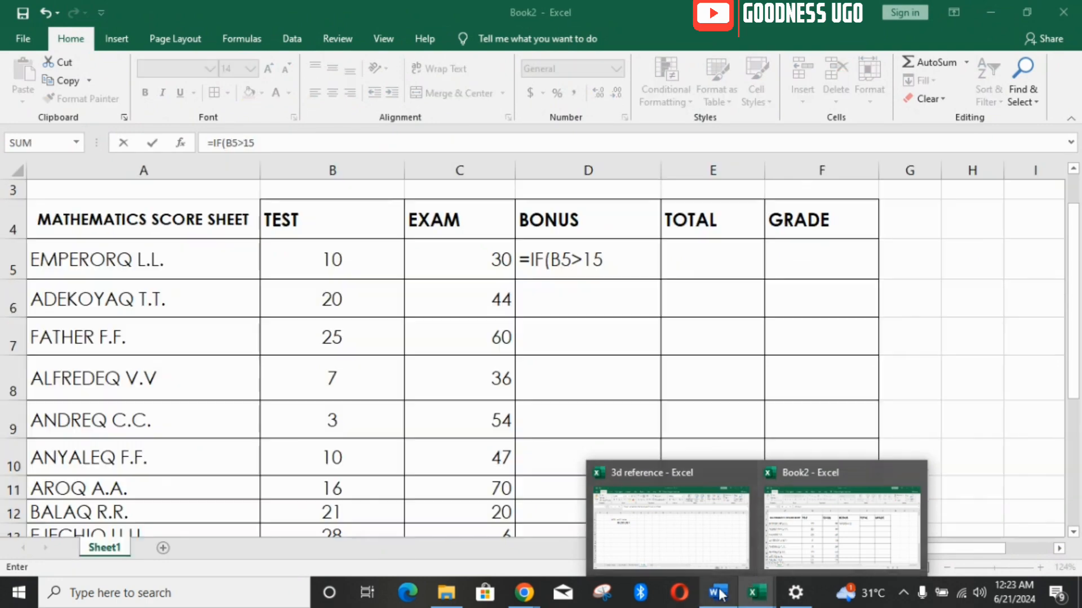
{"action": "left_click", "coordinate": [720, 595]}
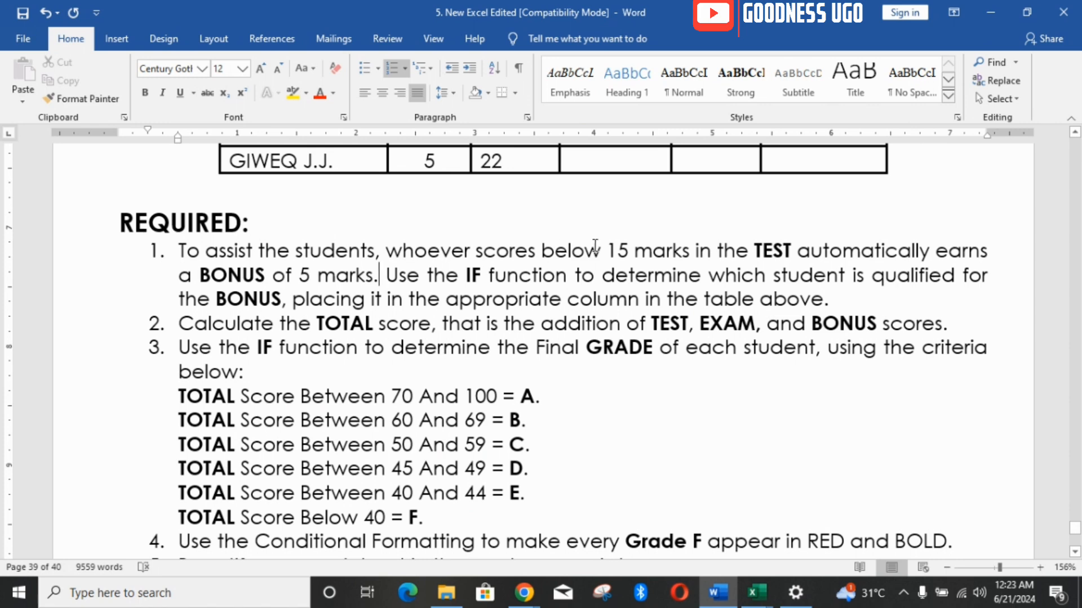
{"action": "left_click_drag", "start_coordinate": [602, 248], "coordinate": [540, 250]}
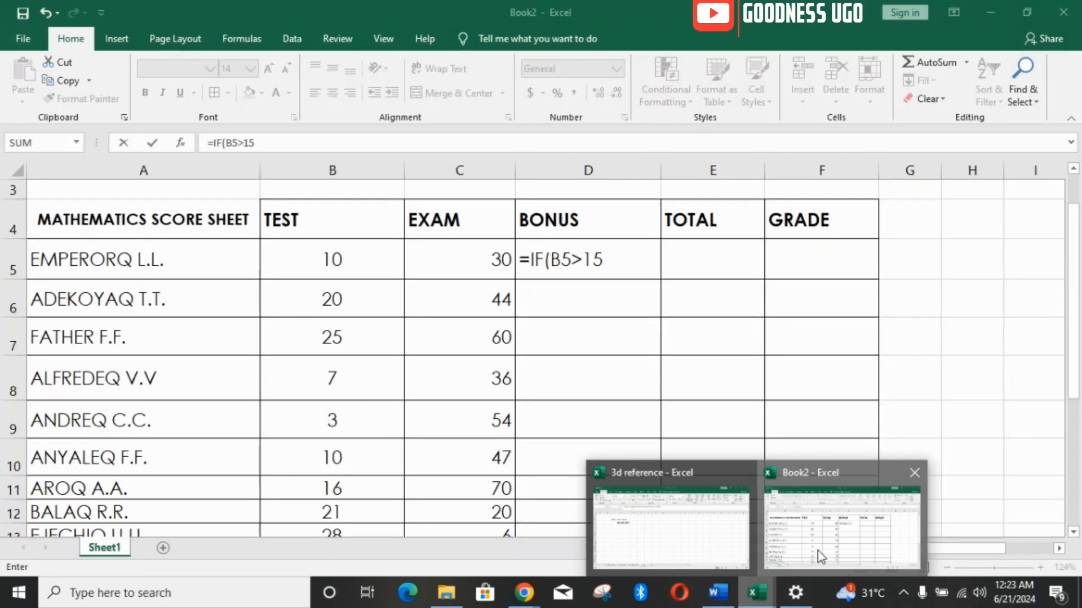
{"action": "left_click", "coordinate": [809, 555]}
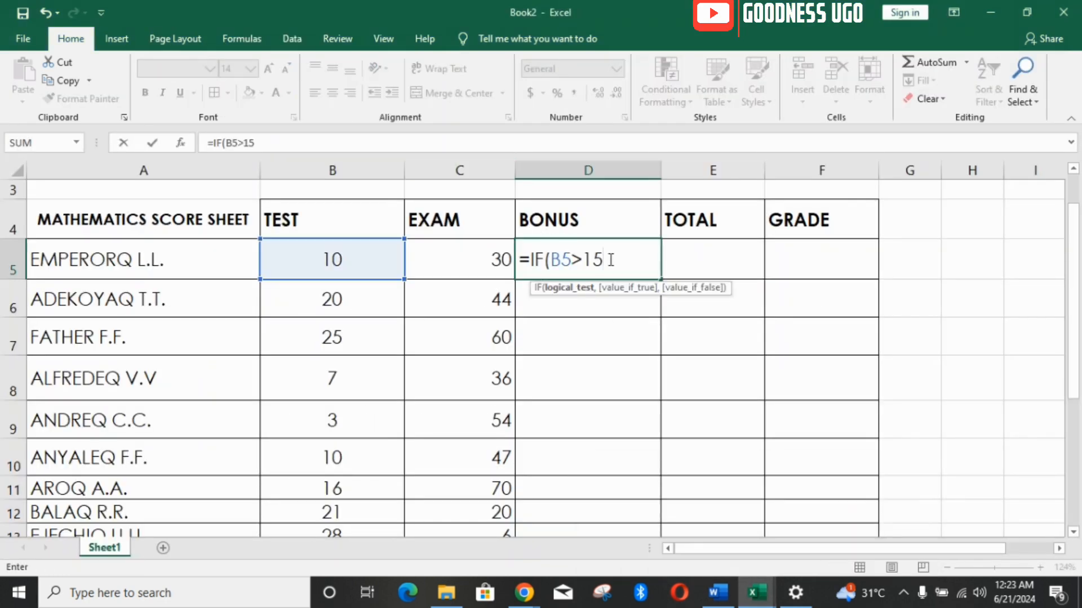
Complete the first student's bonus formula in D5 as =IF(B5<15,5,0).
{"action": "type", "text": ","}
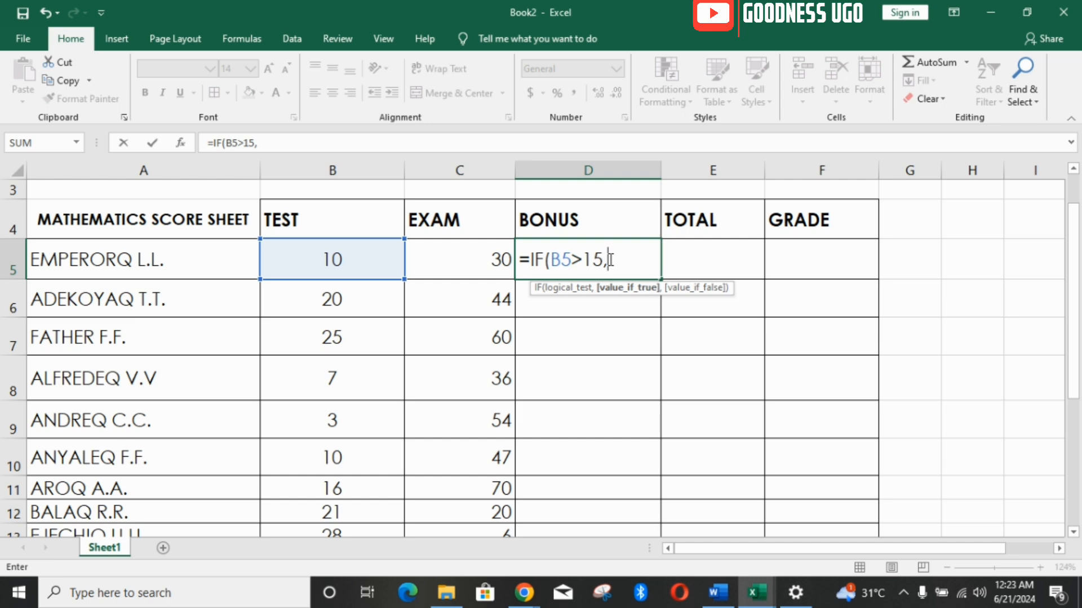
{"action": "type", "text": "5,"}
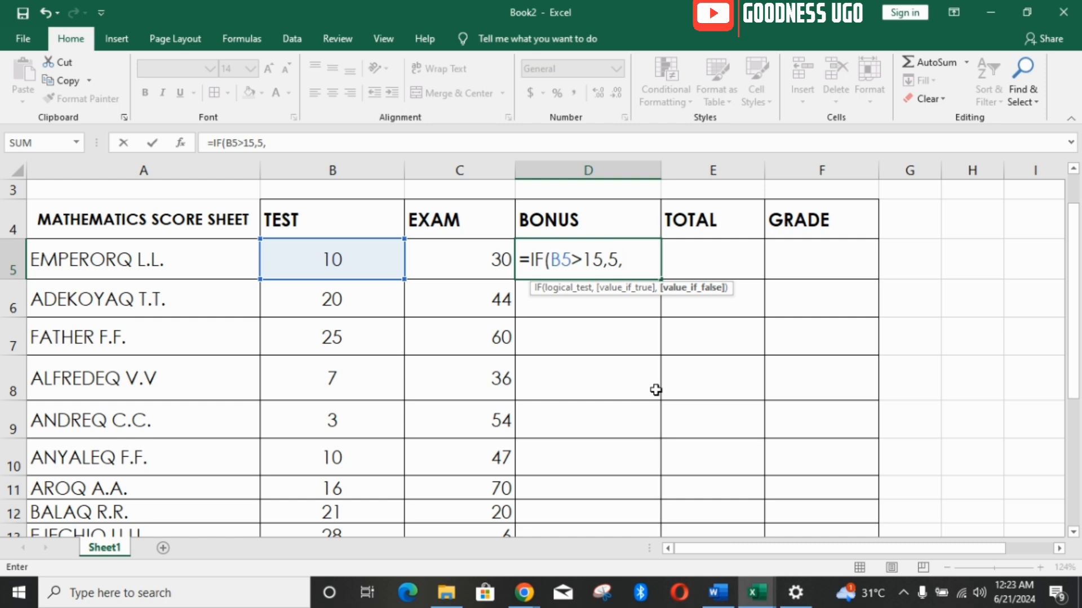
{"action": "type", "text": "0"}
{"action": "left_click", "coordinate": [583, 261]}
{"action": "key", "text": "BackSpace"}
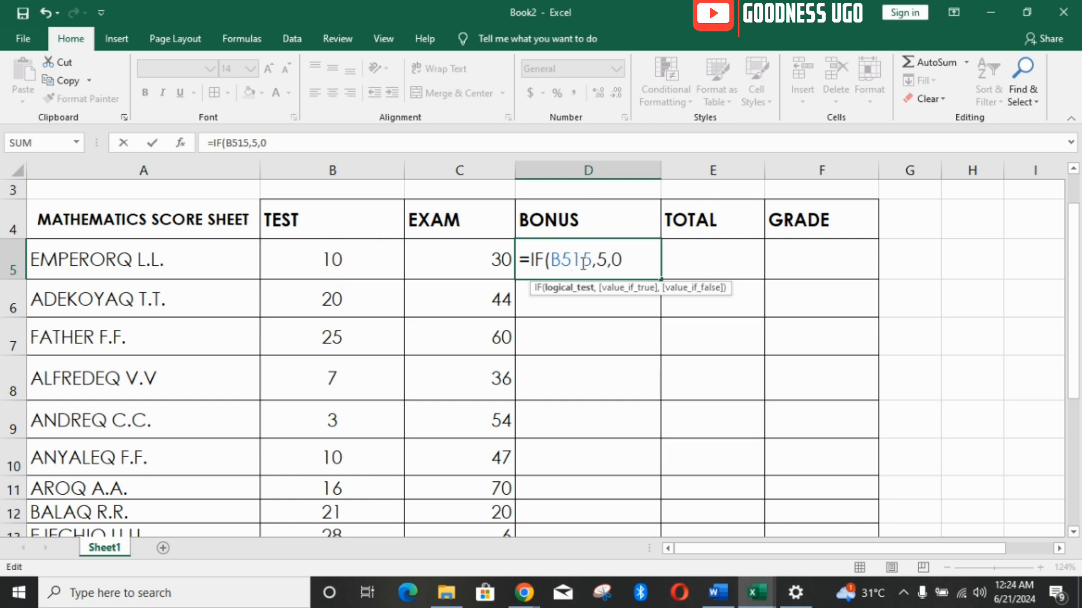
{"action": "type", "text": "<"}
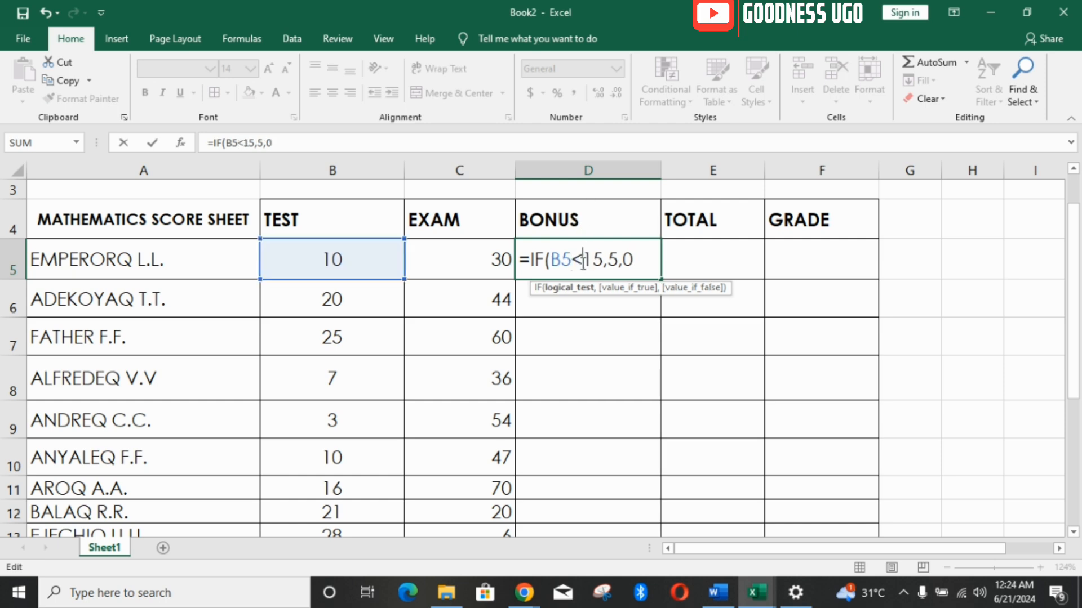
{"action": "left_click", "coordinate": [636, 261]}
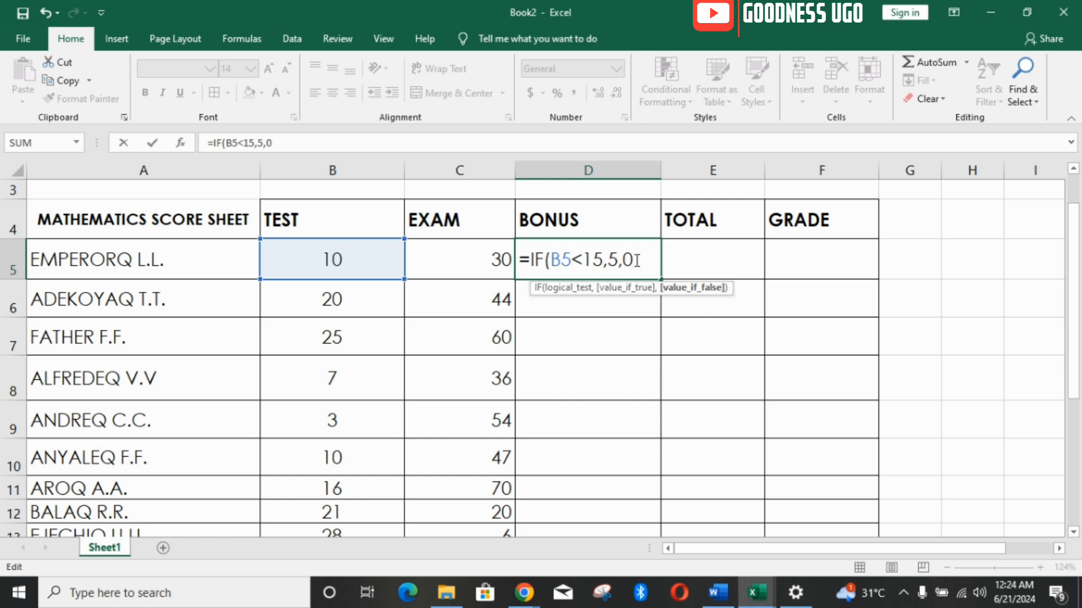
{"action": "type", "text": ")"}
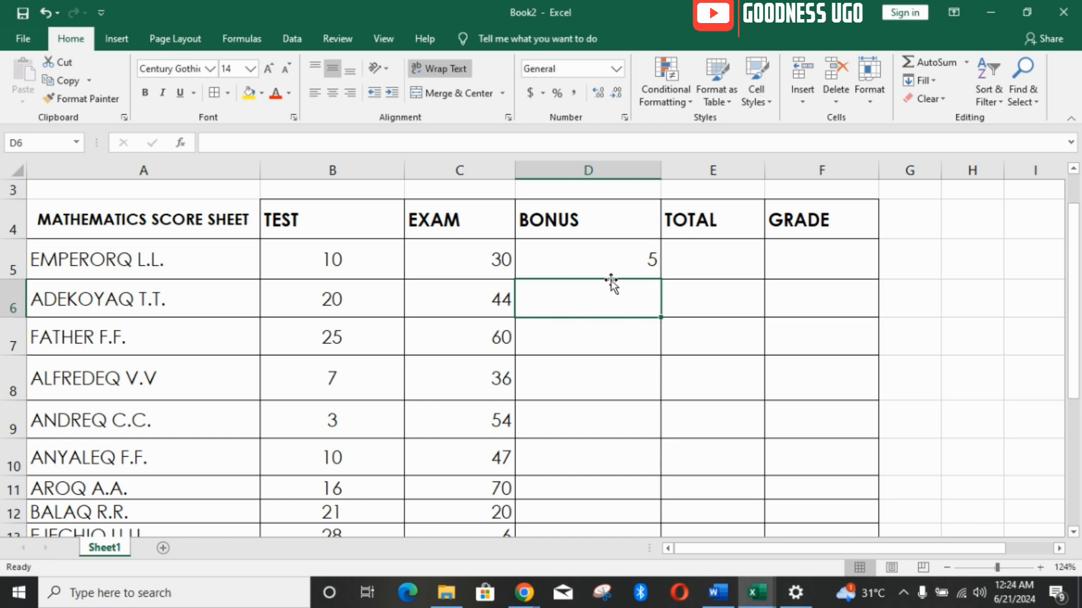
Check the first student's bonus against the test score in B5, and copy the D5 formula down through D24.
{"action": "left_click", "coordinate": [599, 261]}
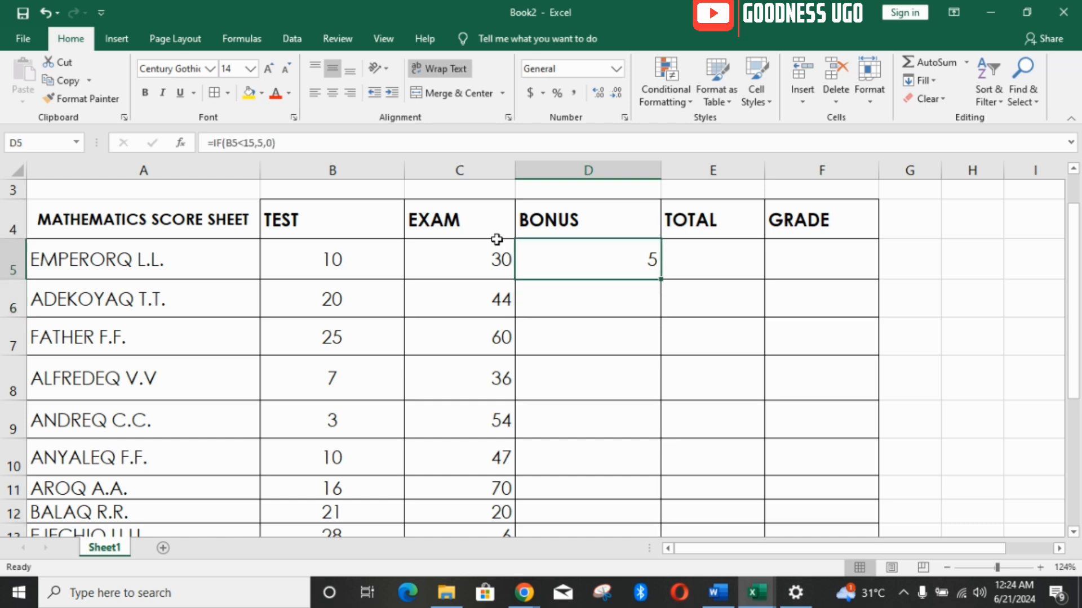
{"action": "left_click", "coordinate": [86, 259]}
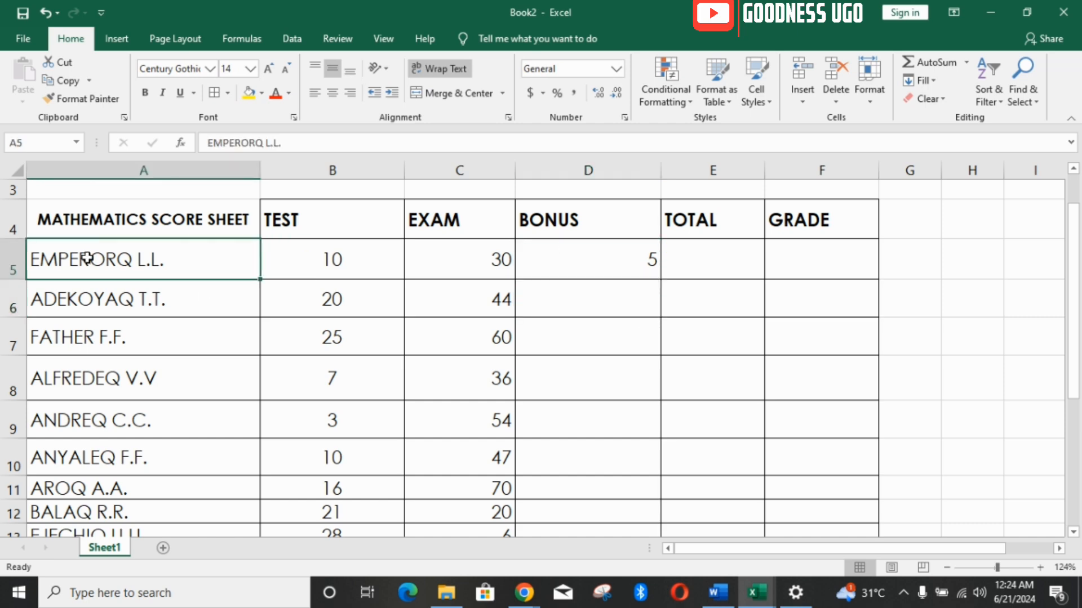
{"action": "left_click", "coordinate": [343, 257]}
{"action": "left_click", "coordinate": [574, 248]}
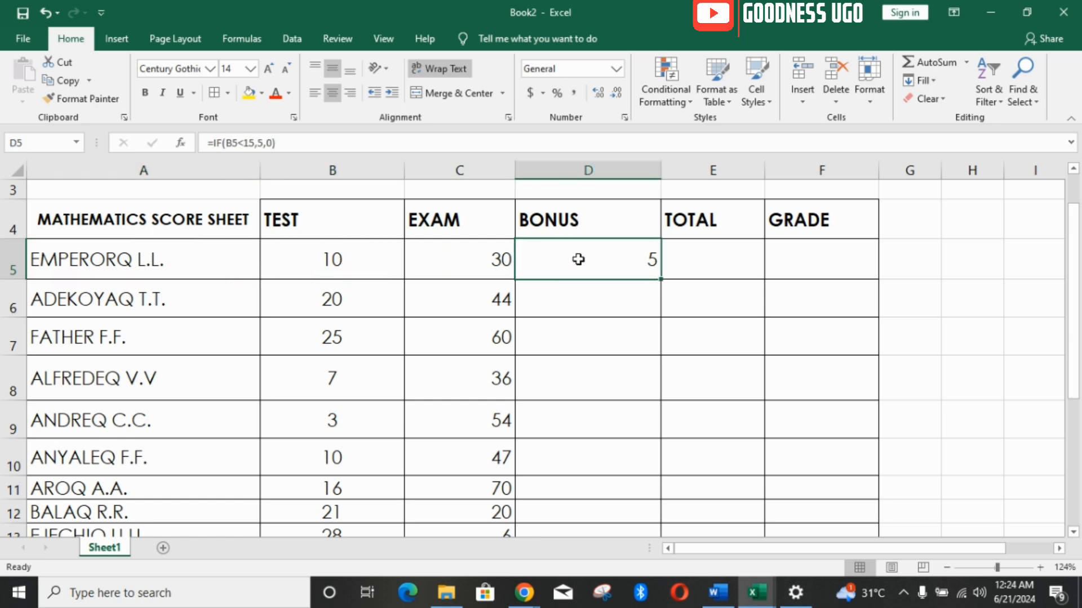
{"action": "left_click", "coordinate": [372, 247]}
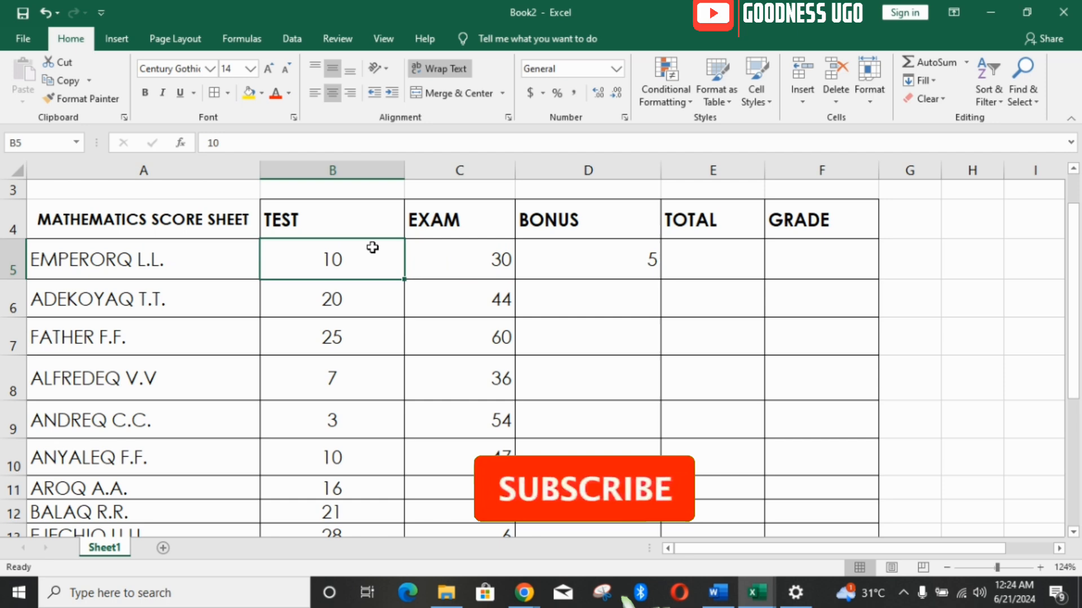
{"action": "left_click", "coordinate": [565, 252]}
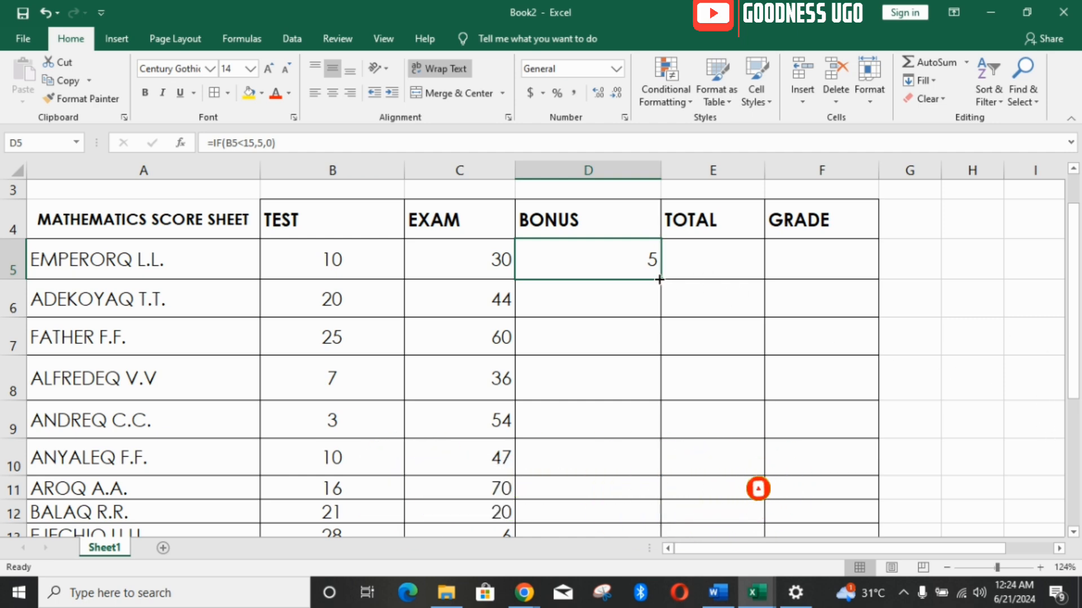
{"action": "left_click_drag", "start_coordinate": [660, 281], "coordinate": [662, 517]}
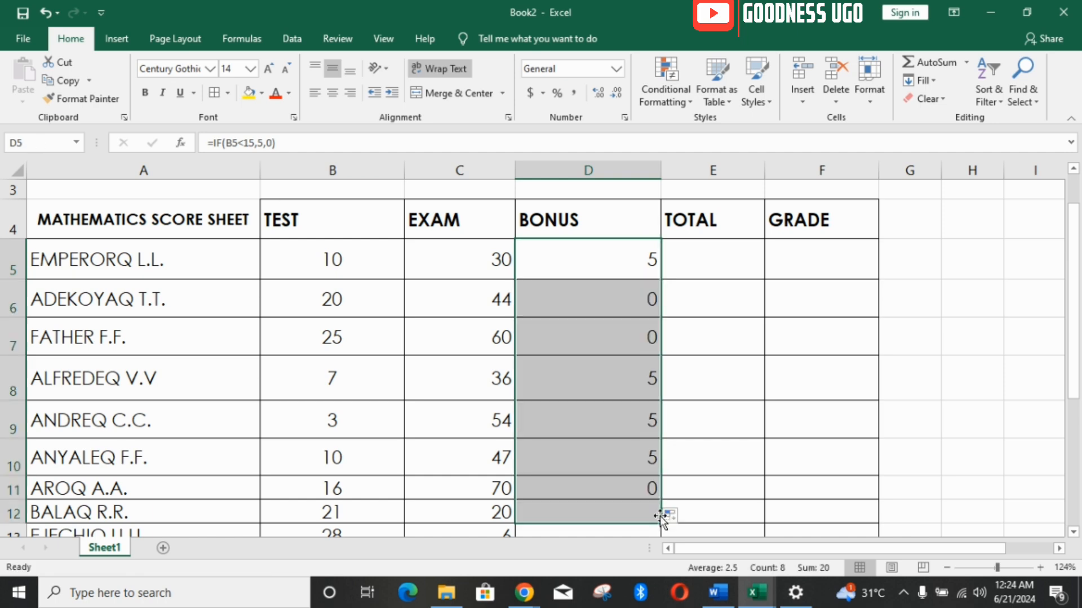
{"action": "left_click_drag", "start_coordinate": [1076, 304], "coordinate": [1079, 431]}
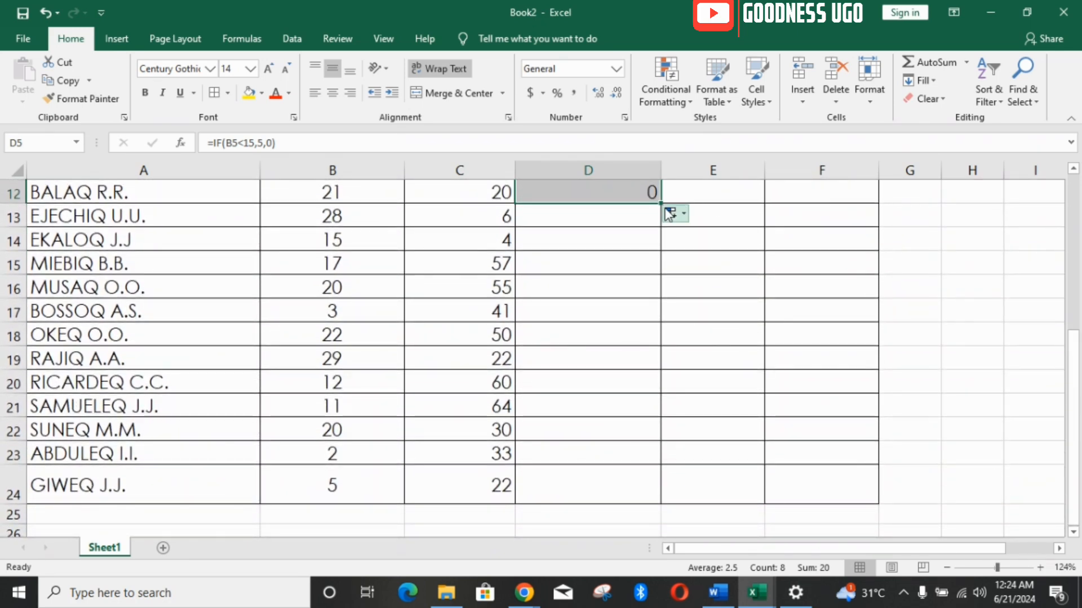
{"action": "left_click_drag", "start_coordinate": [661, 203], "coordinate": [649, 488]}
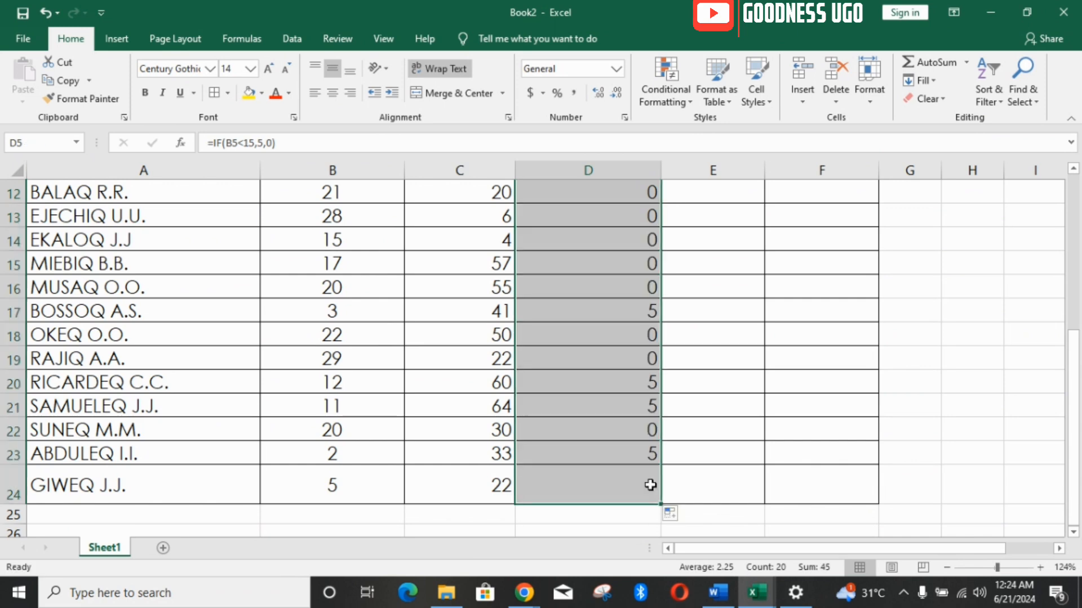
{"action": "left_click_drag", "start_coordinate": [1076, 463], "coordinate": [1078, 322]}
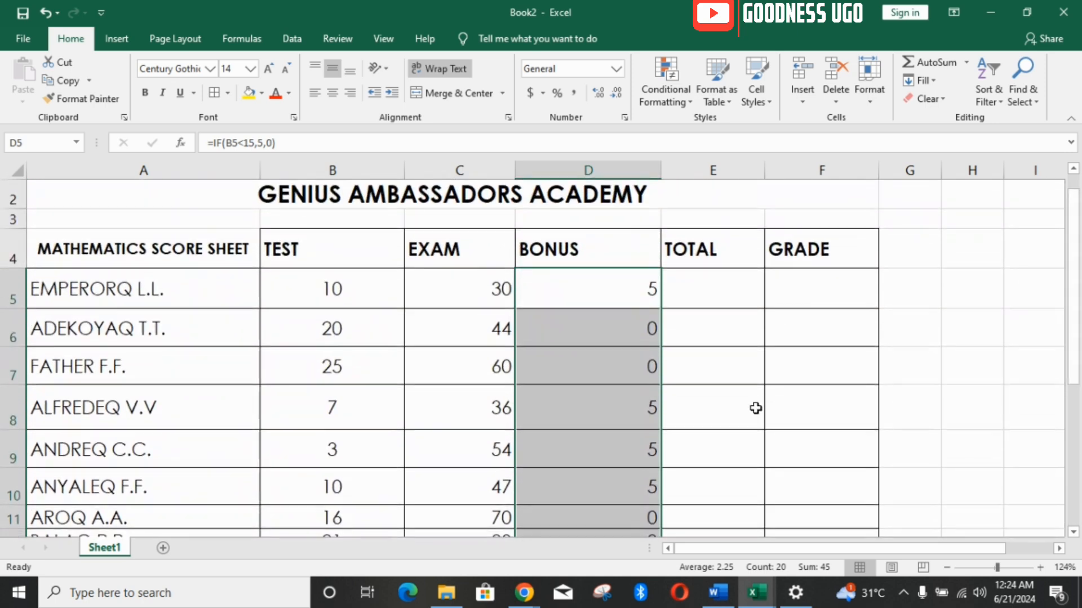
Fill the table's header row A4:F4 with a light blue theme color.
{"action": "left_click", "coordinate": [715, 292]}
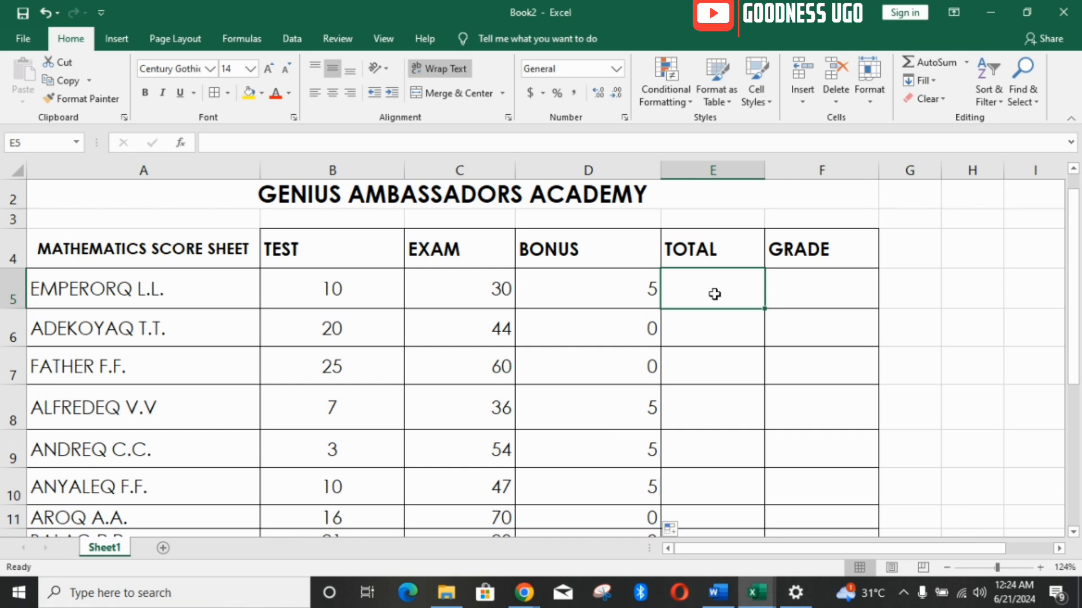
{"action": "left_click", "coordinate": [615, 295]}
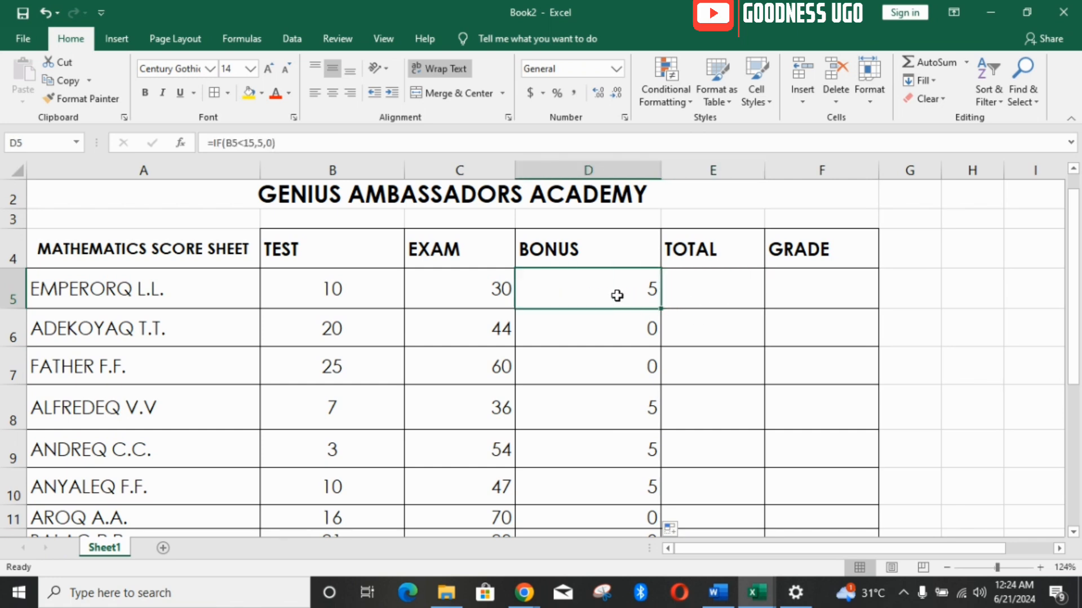
{"action": "left_click", "coordinate": [700, 286]}
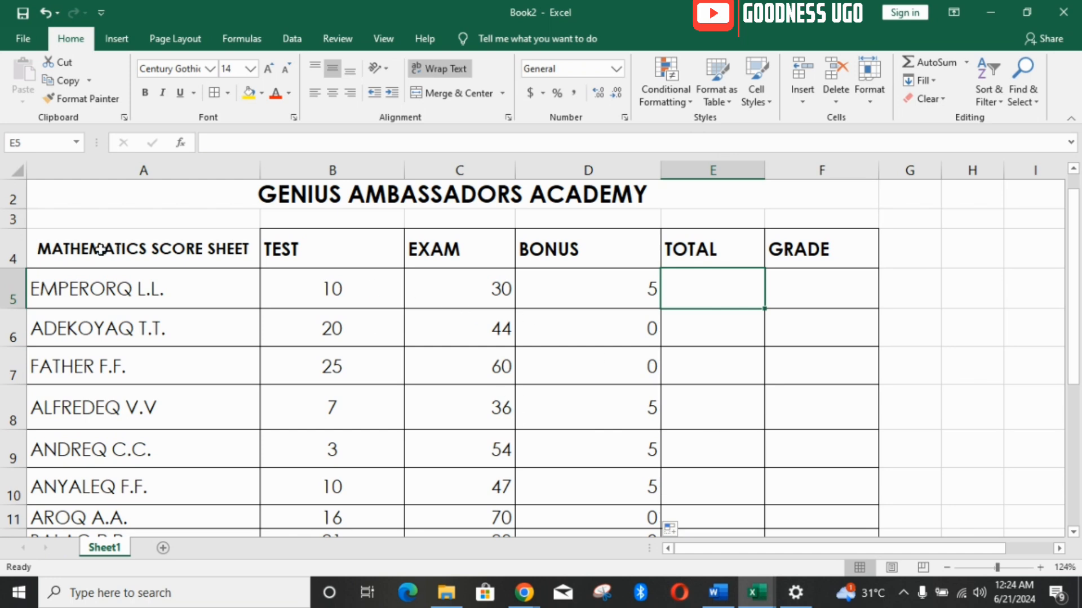
{"action": "mouse_move", "coordinate": [100, 250]}
{"action": "left_mouse_down"}
{"action": "mouse_move", "coordinate": [327, 253]}
{"action": "mouse_move", "coordinate": [593, 237]}
{"action": "mouse_move", "coordinate": [787, 246]}
{"action": "left_mouse_up"}
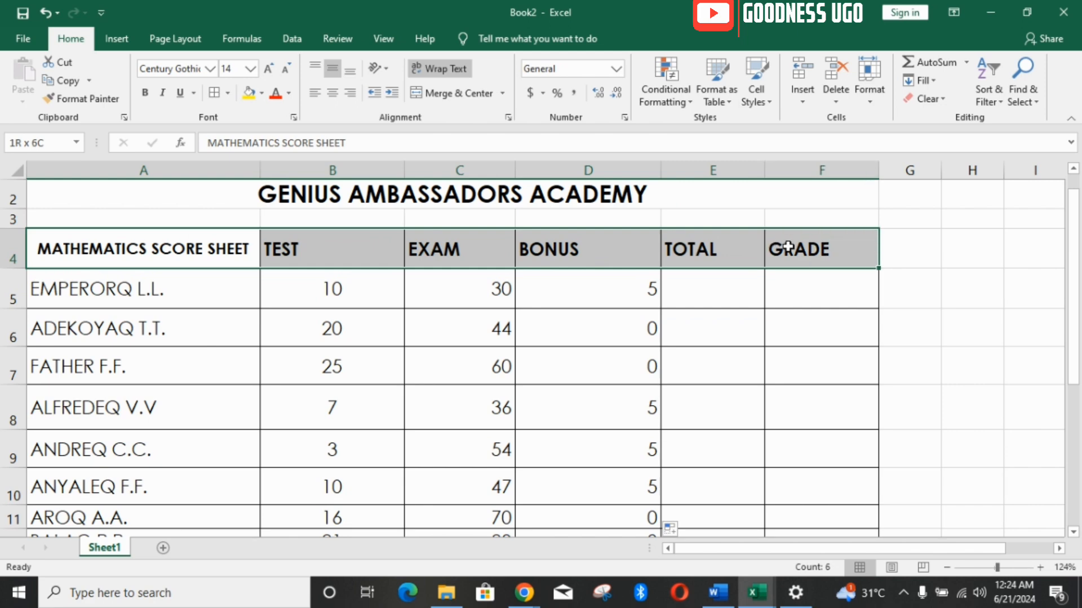
{"action": "left_click", "coordinate": [262, 94]}
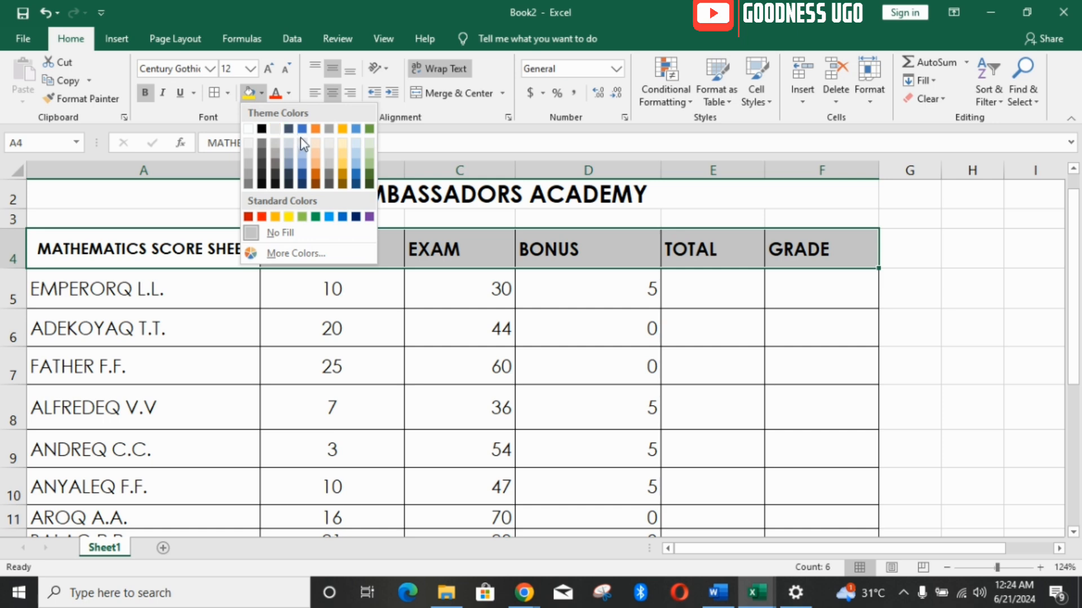
{"action": "left_click", "coordinate": [303, 162]}
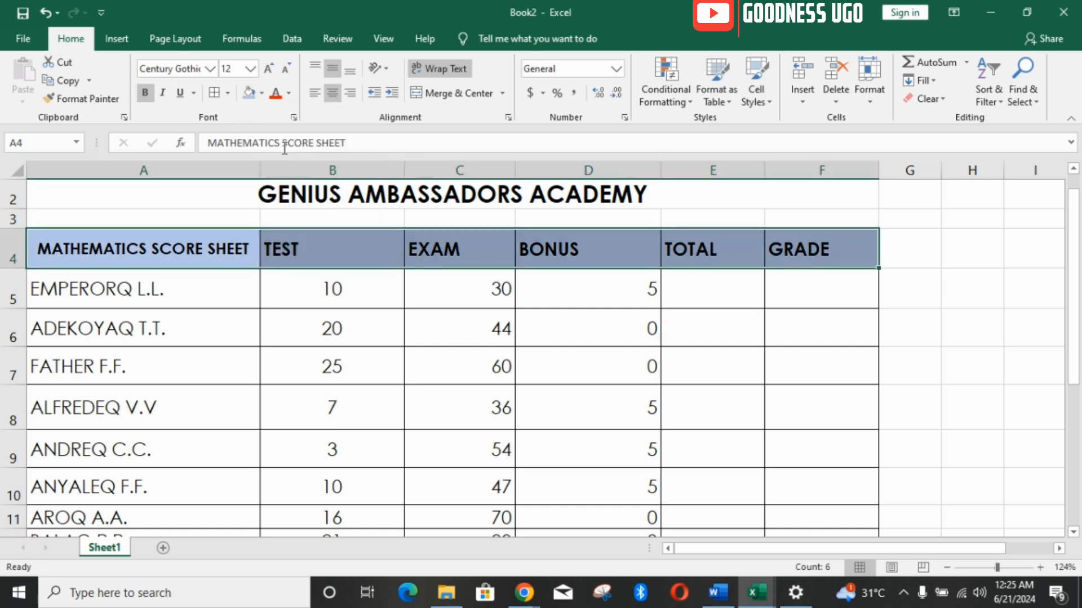
{"action": "left_click", "coordinate": [715, 286]}
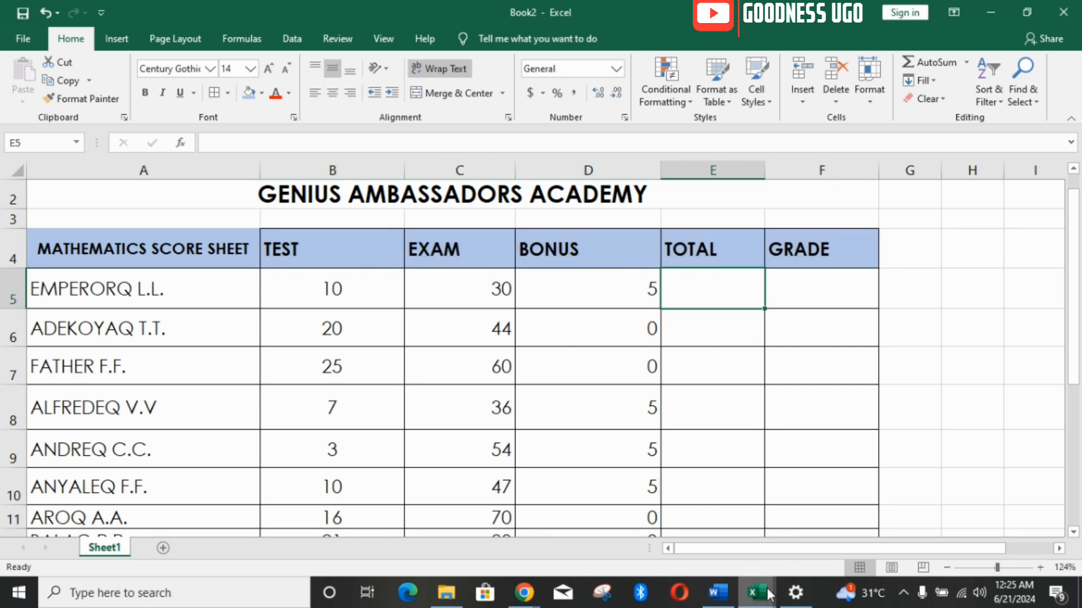
Switch to the Word question document, review how requirement 2 defines the TOTAL score, and return to the Book2 workbook in Excel.
{"action": "left_click", "coordinate": [723, 593]}
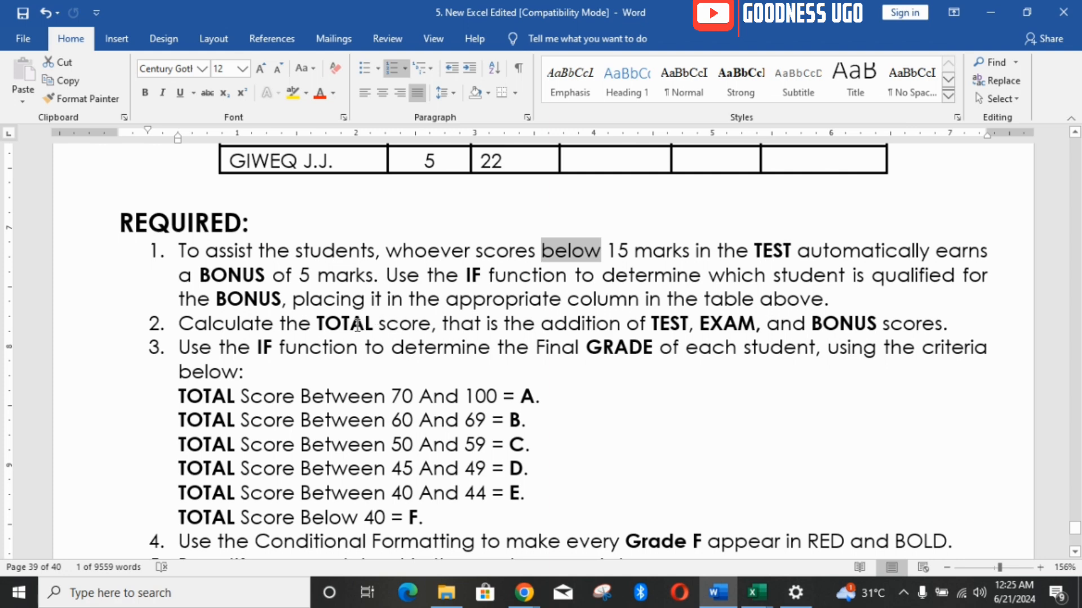
{"action": "left_click_drag", "start_coordinate": [324, 319], "coordinate": [431, 325]}
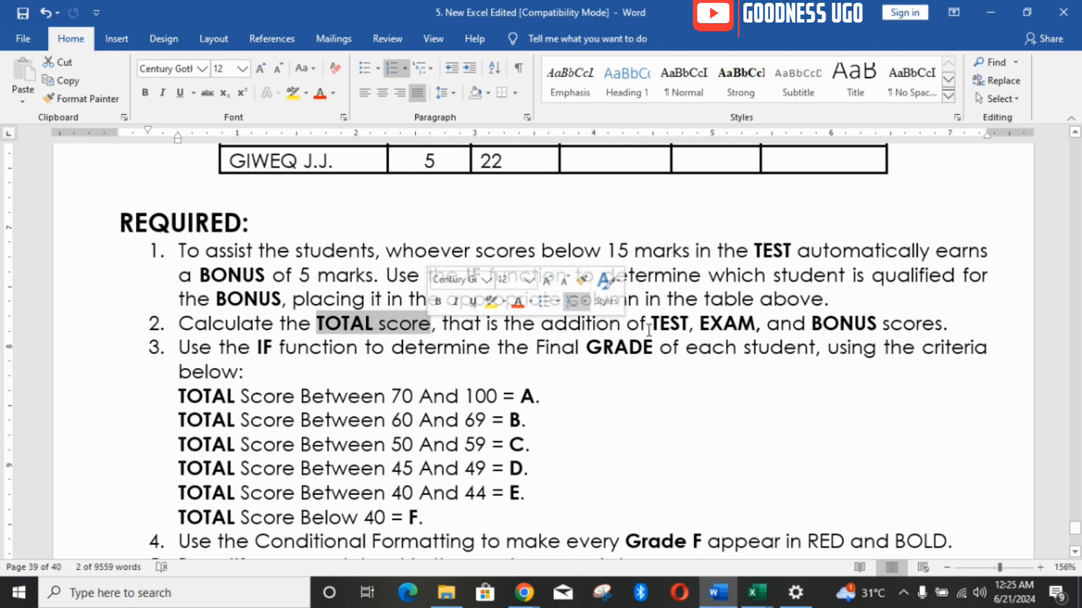
{"action": "left_click_drag", "start_coordinate": [651, 318], "coordinate": [803, 329]}
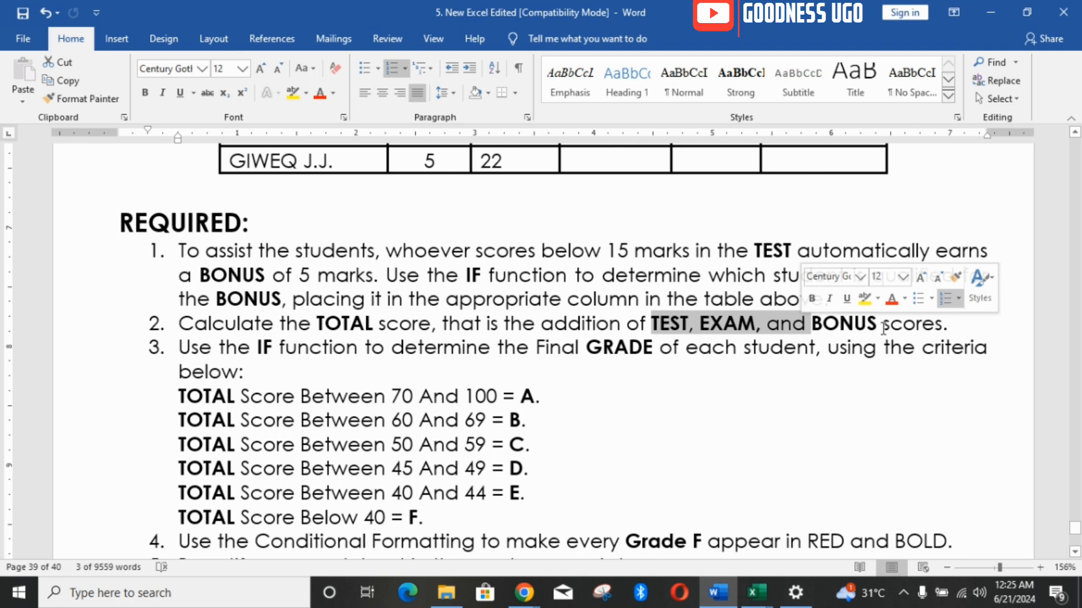
{"action": "left_click_drag", "start_coordinate": [882, 326], "coordinate": [651, 326]}
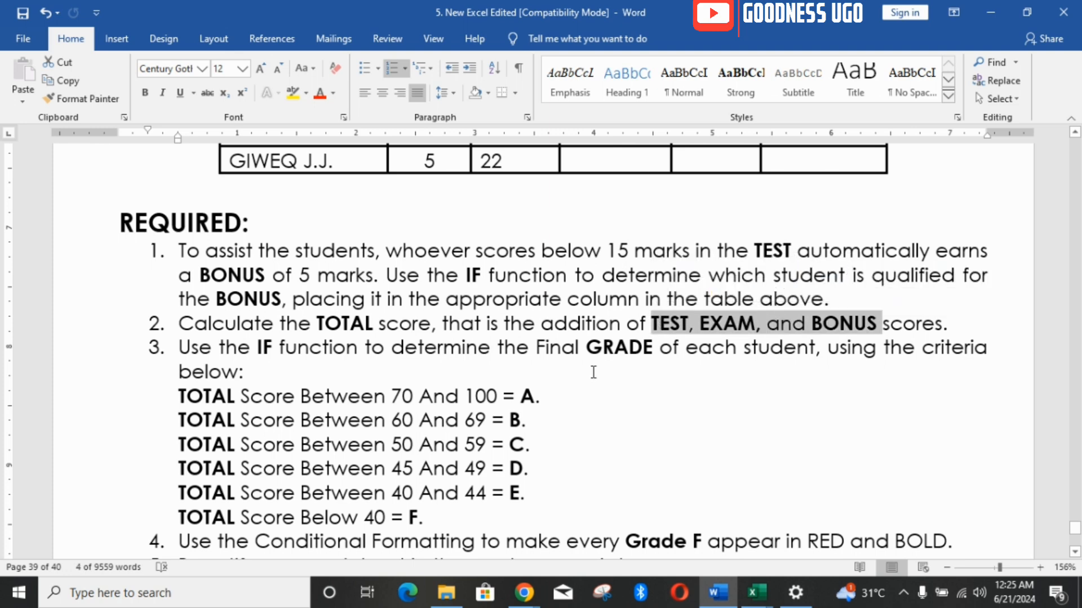
{"action": "mouse_move", "coordinate": [772, 596]}
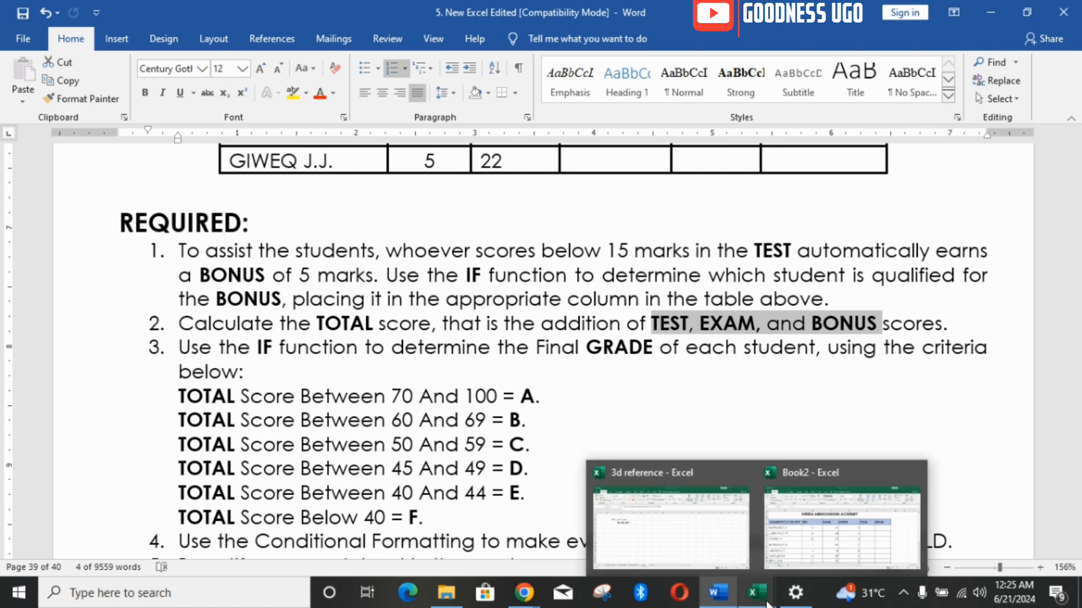
{"action": "left_click", "coordinate": [837, 543]}
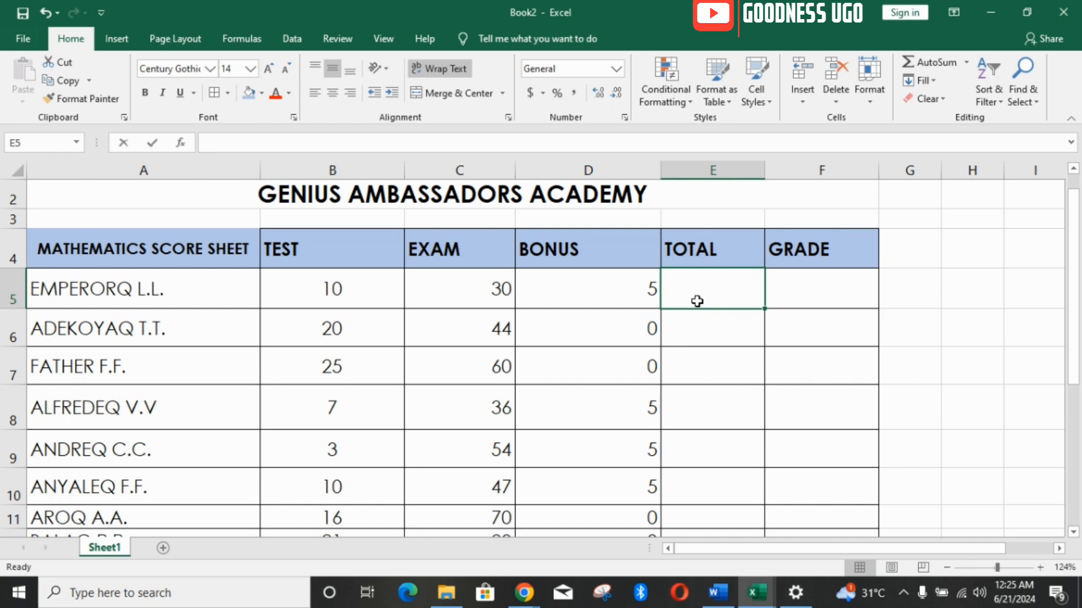
Total the first student's TEST, EXAM and BONUS scores in E5 with =SUM(B5:D5).
{"action": "type", "text": "="}
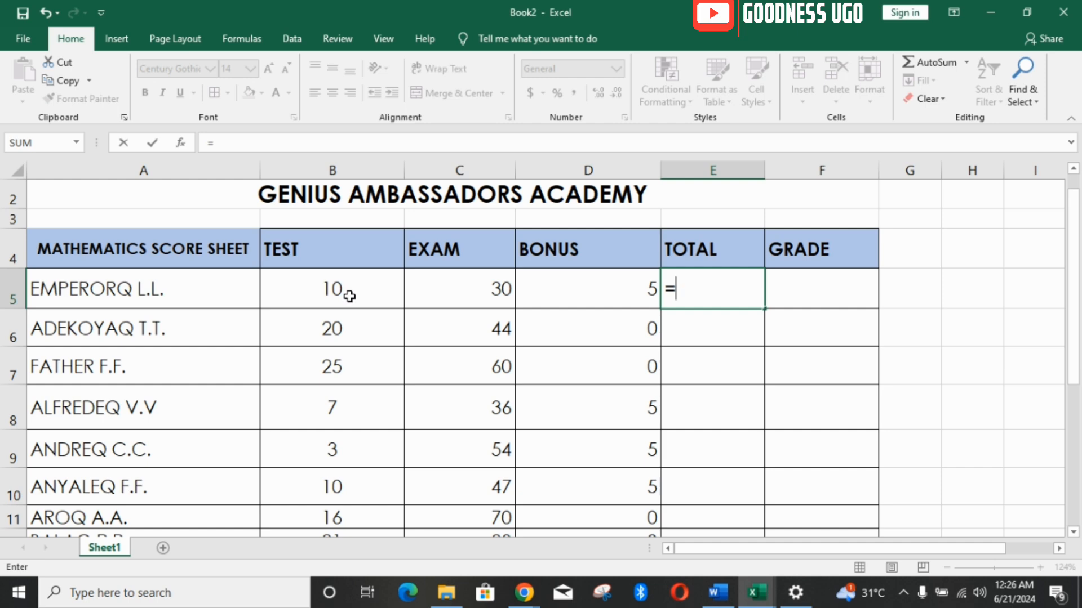
{"action": "type", "text": "SUM("}
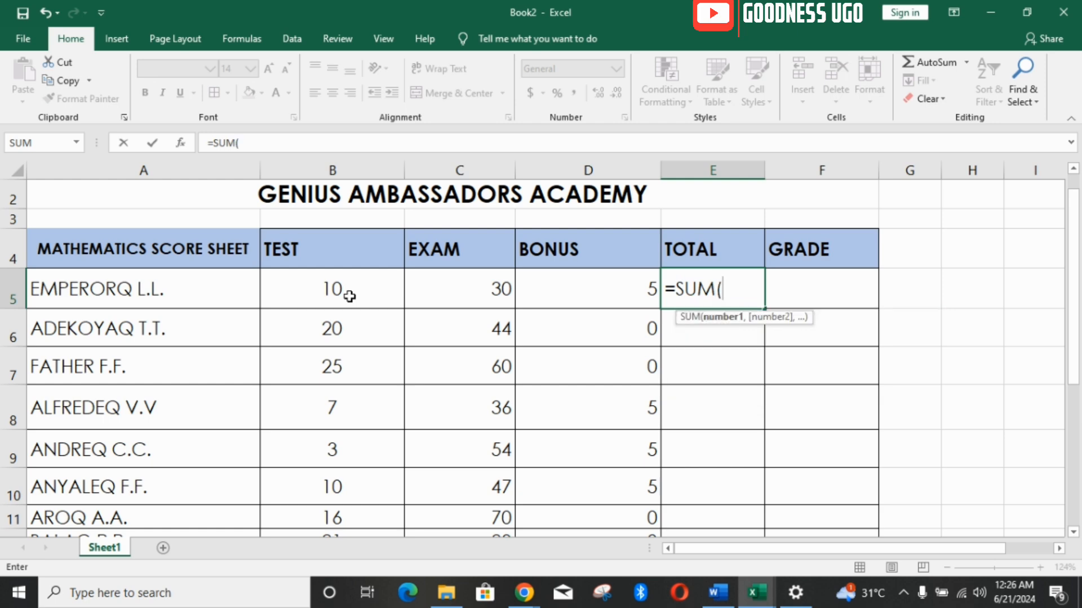
{"action": "type", "text": "B5"}
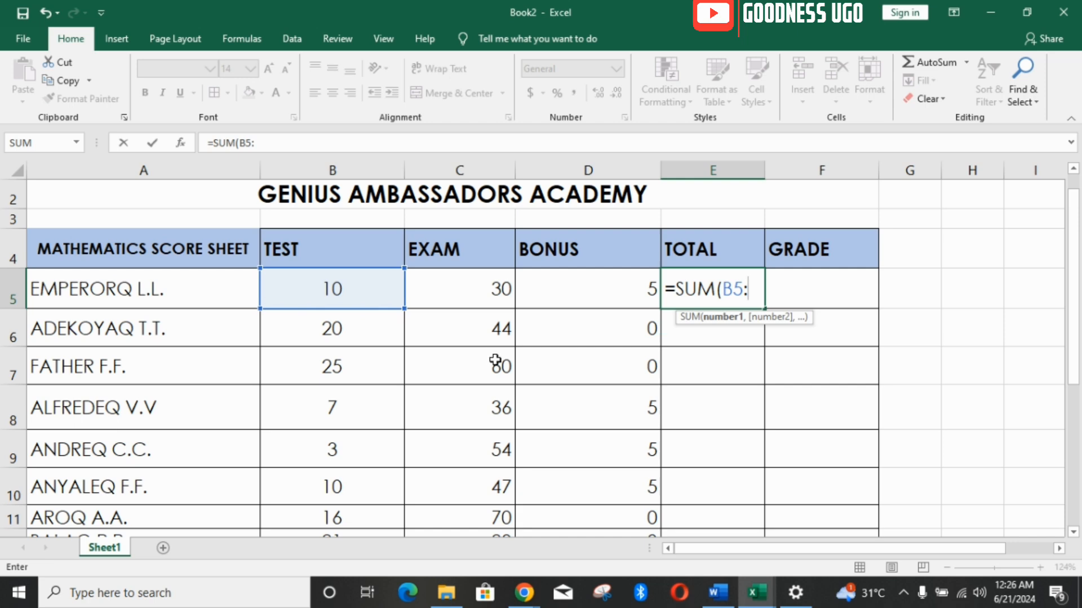
{"action": "type", "text": ":D5"}
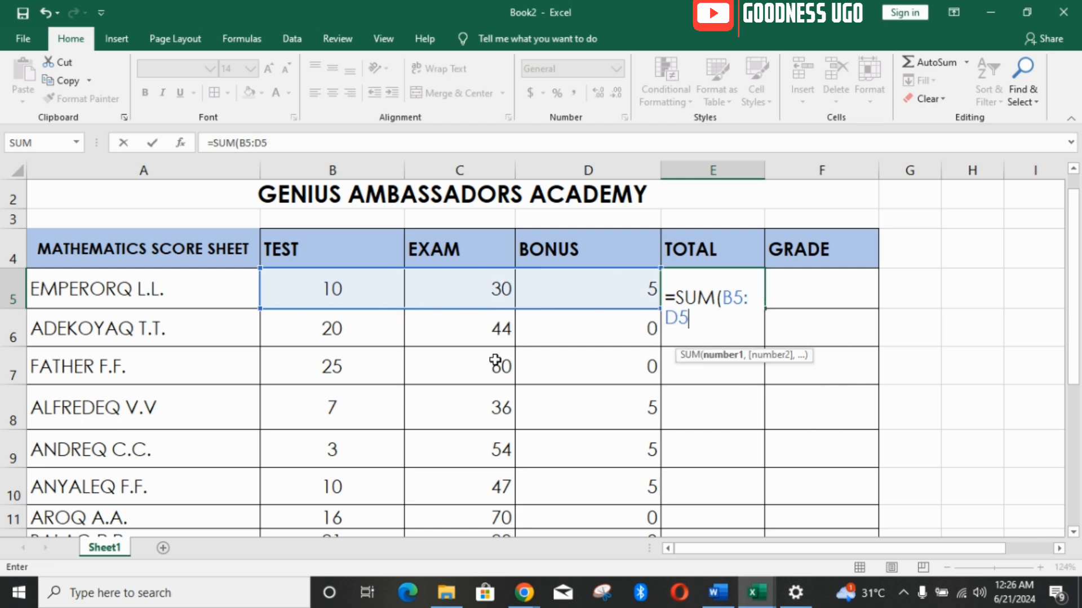
{"action": "type", "text": ")"}
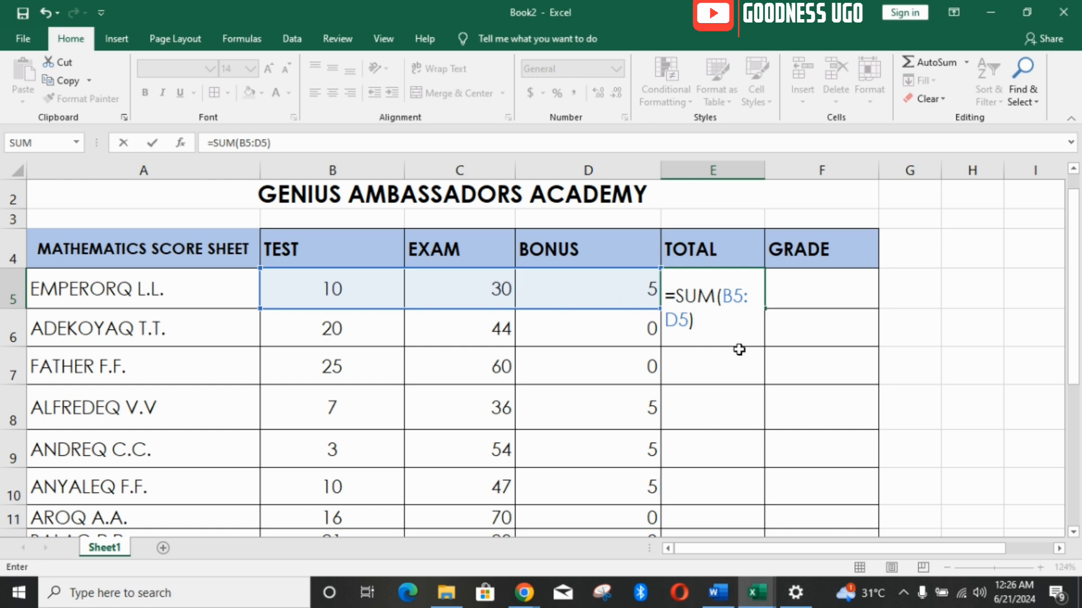
{"action": "key", "text": "Return"}
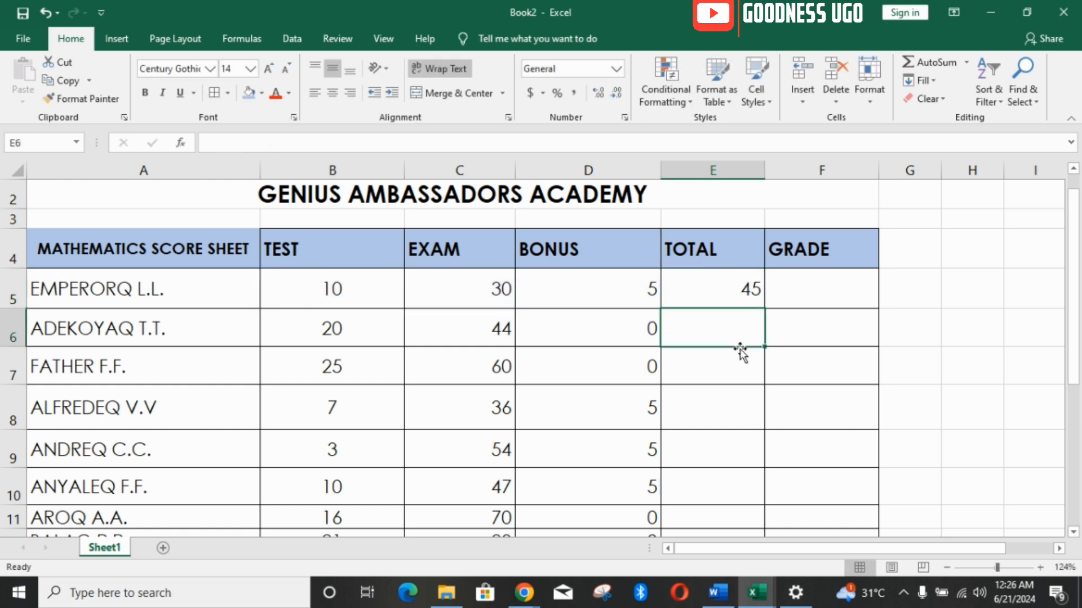
{"action": "left_click", "coordinate": [730, 299]}
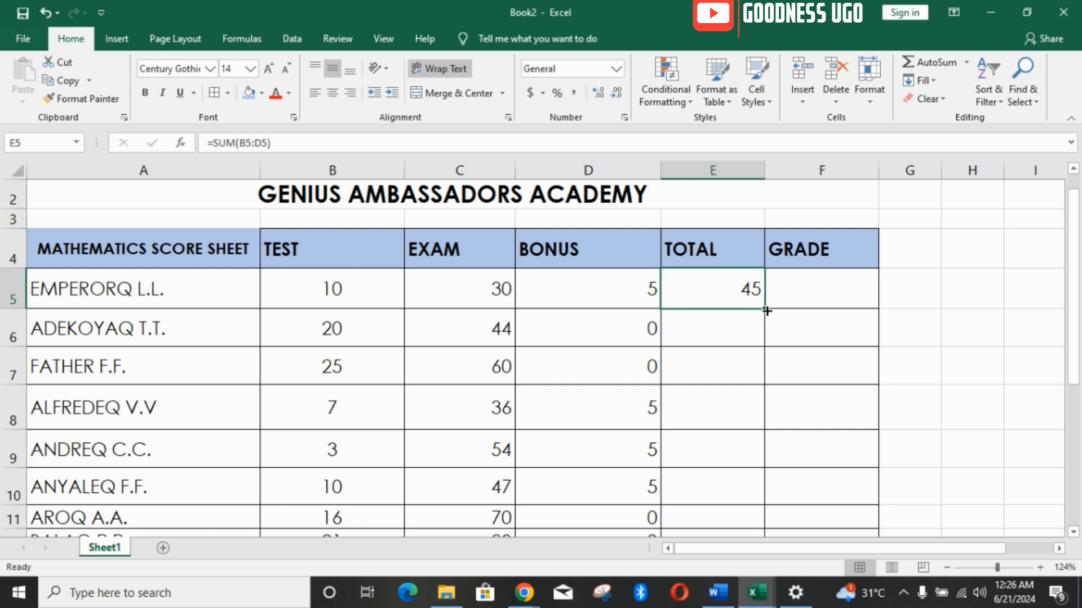
Copy the TOTAL formula in E5 down through E24 for all the remaining students.
{"action": "left_click_drag", "start_coordinate": [767, 311], "coordinate": [767, 513]}
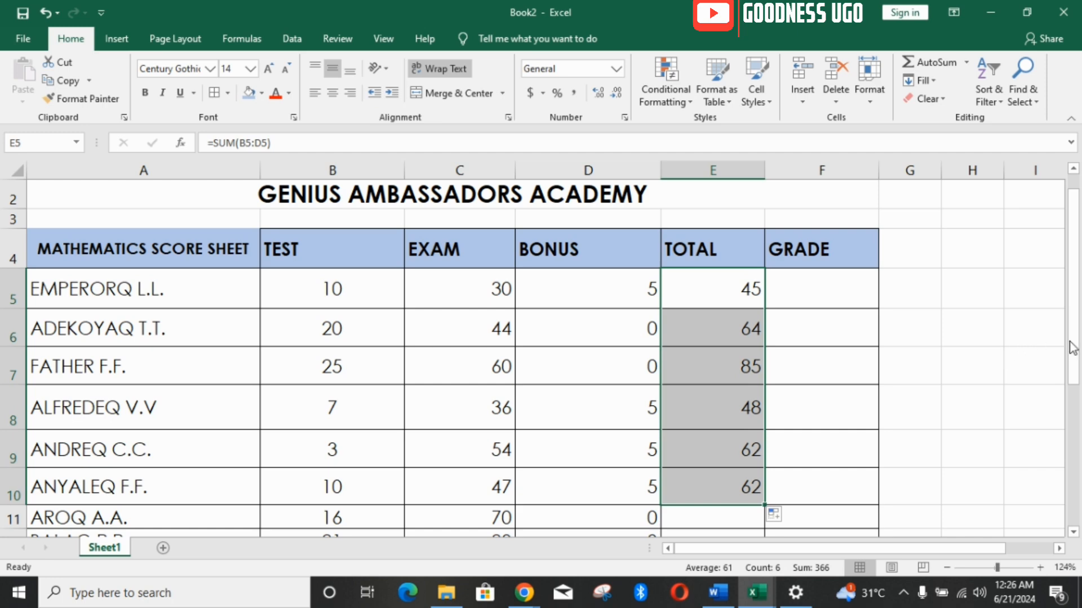
{"action": "left_click_drag", "start_coordinate": [1075, 334], "coordinate": [1079, 448]}
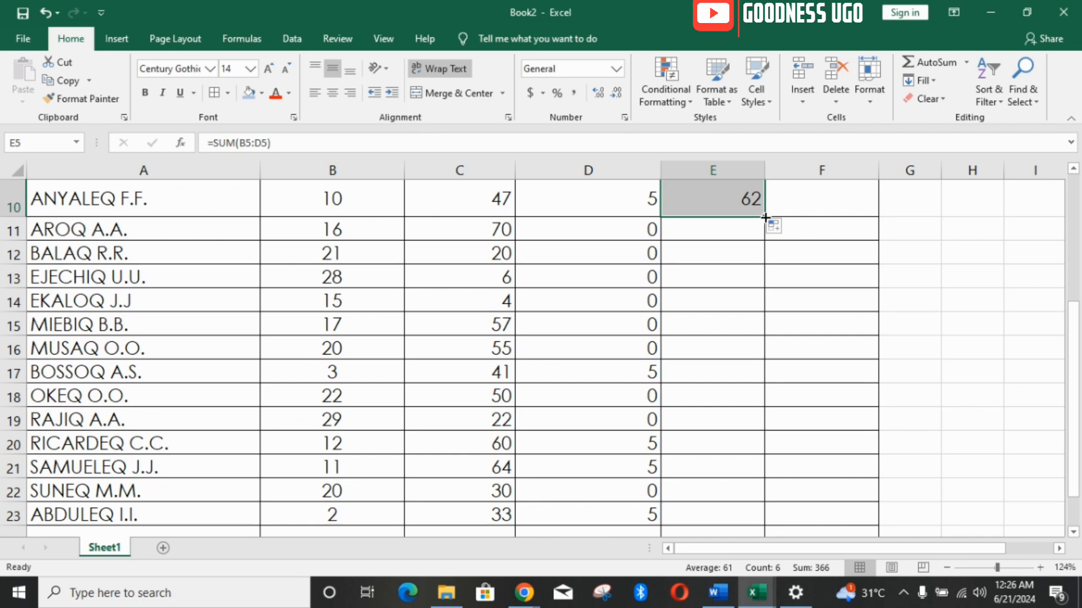
{"action": "left_click_drag", "start_coordinate": [765, 217], "coordinate": [764, 517]}
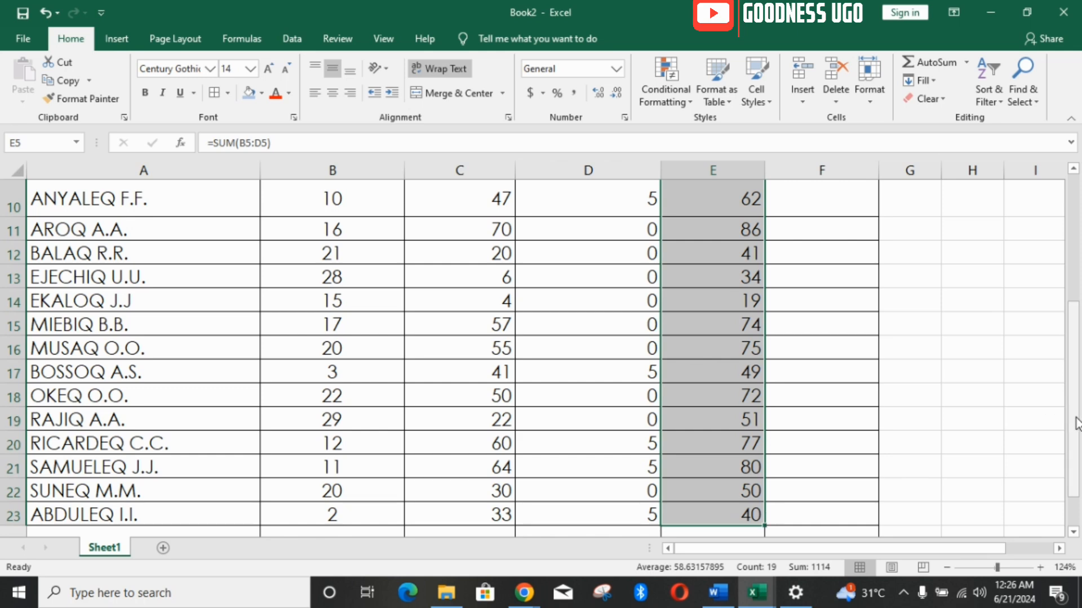
{"action": "left_click_drag", "start_coordinate": [1070, 421], "coordinate": [1077, 455]}
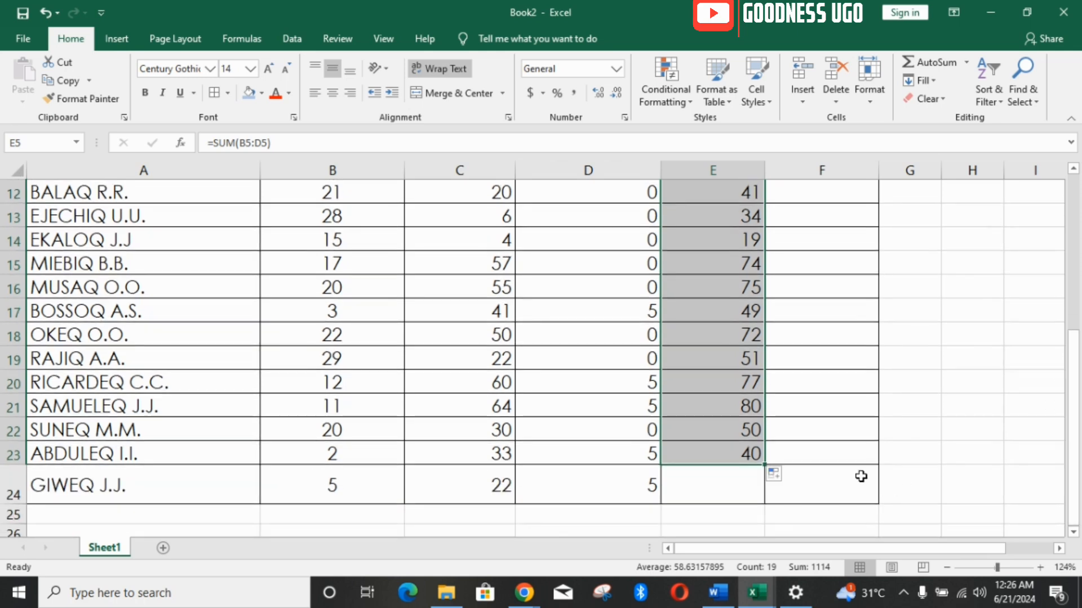
{"action": "left_click_drag", "start_coordinate": [765, 465], "coordinate": [765, 500]}
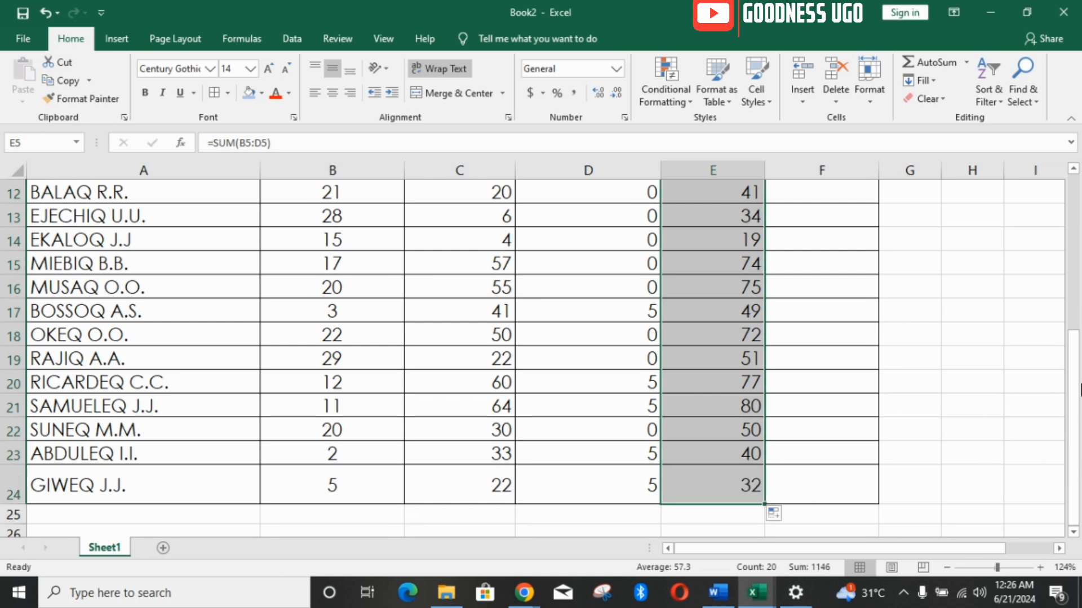
{"action": "left_click_drag", "start_coordinate": [1077, 326], "coordinate": [1076, 235]}
Switch to the Word question document, review requirement 3, and copy its six TOTAL score grading criteria for A to F.
{"action": "left_click", "coordinate": [863, 261]}
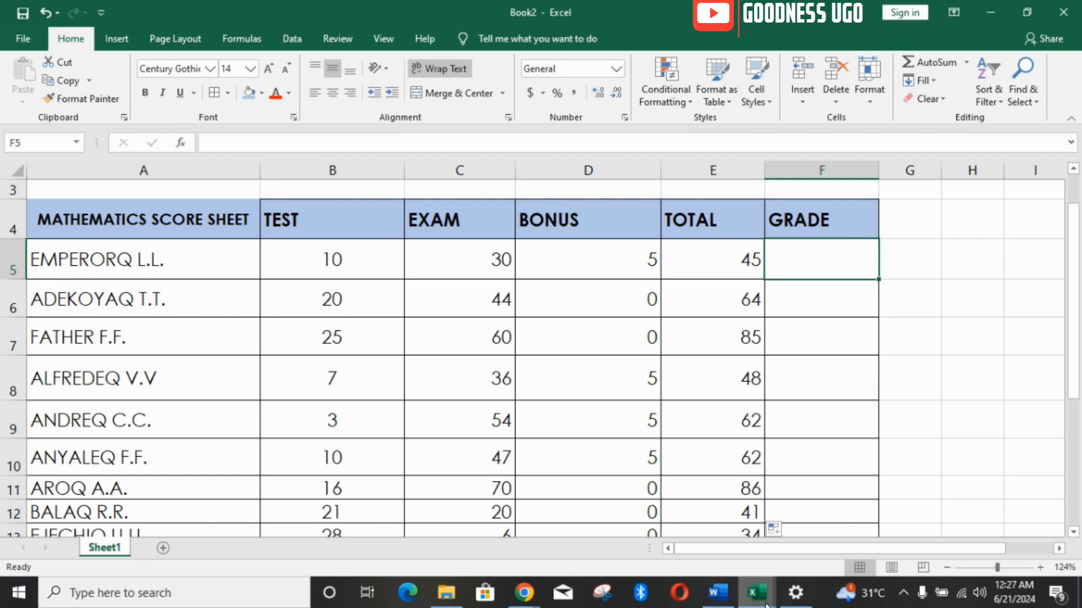
{"action": "left_click", "coordinate": [730, 592]}
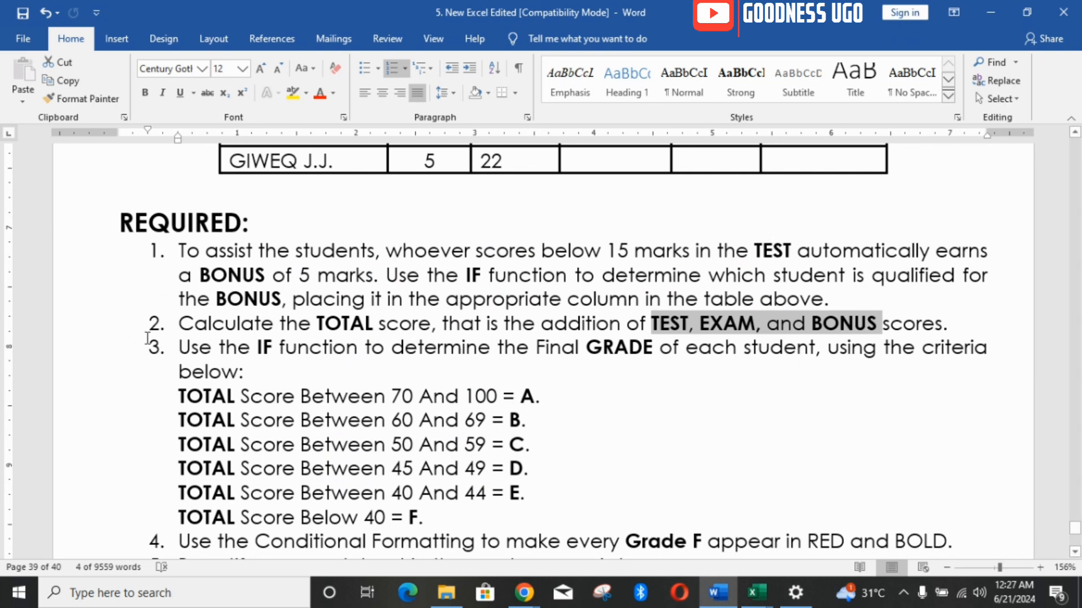
{"action": "left_click_drag", "start_coordinate": [179, 346], "coordinate": [391, 345]}
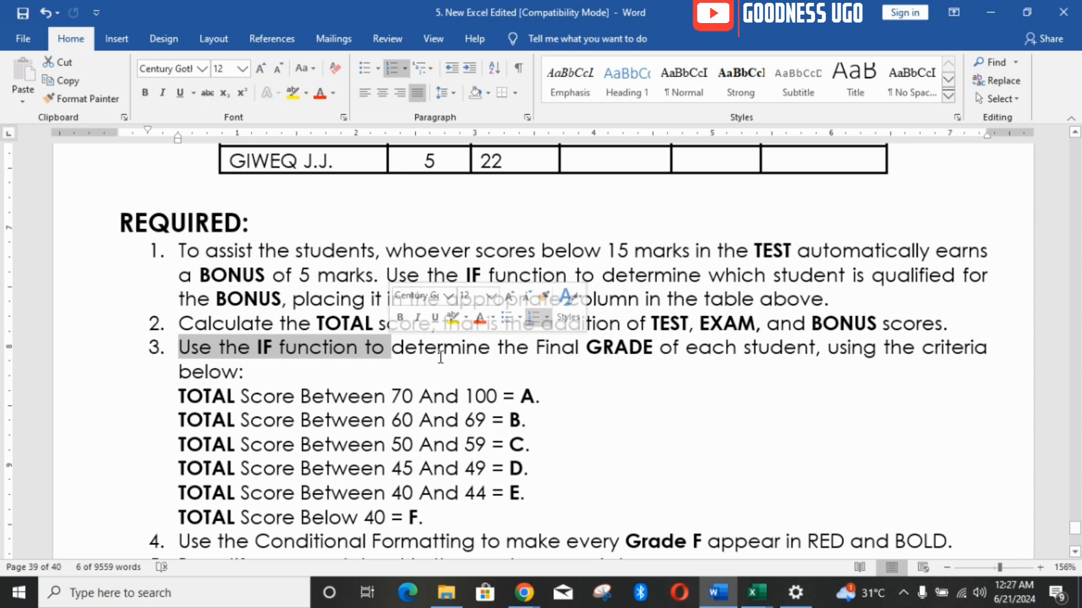
{"action": "left_click", "coordinate": [590, 363]}
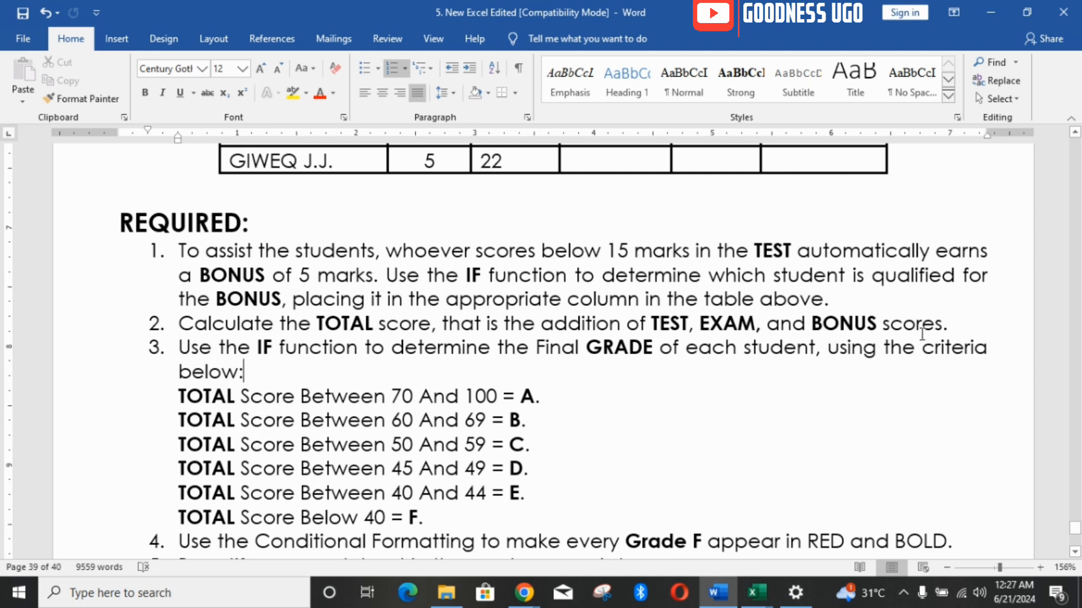
{"action": "left_click", "coordinate": [1075, 552]}
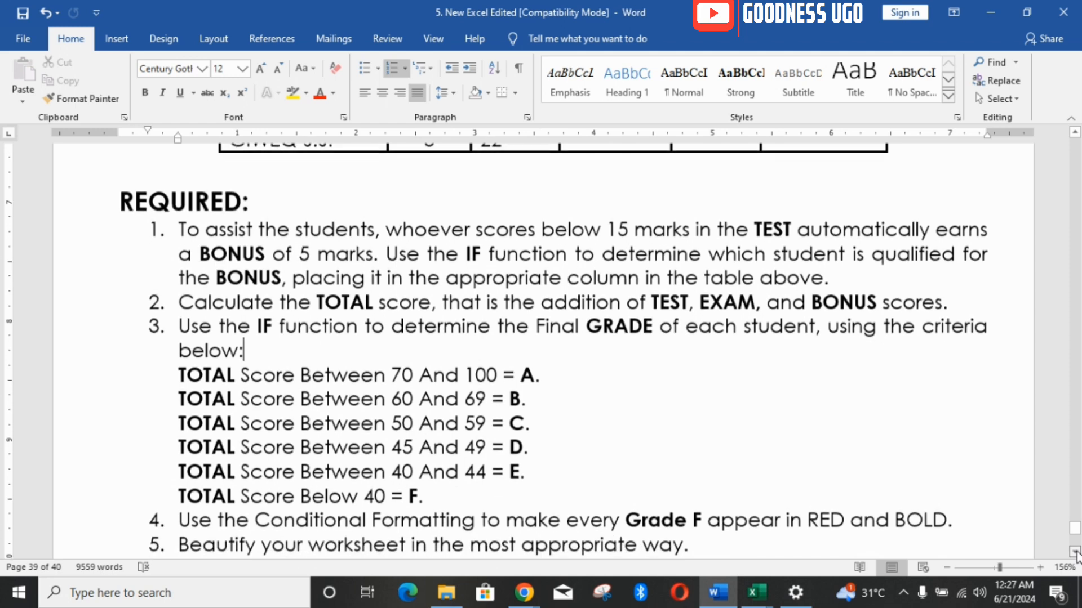
{"action": "left_click", "coordinate": [1075, 552]}
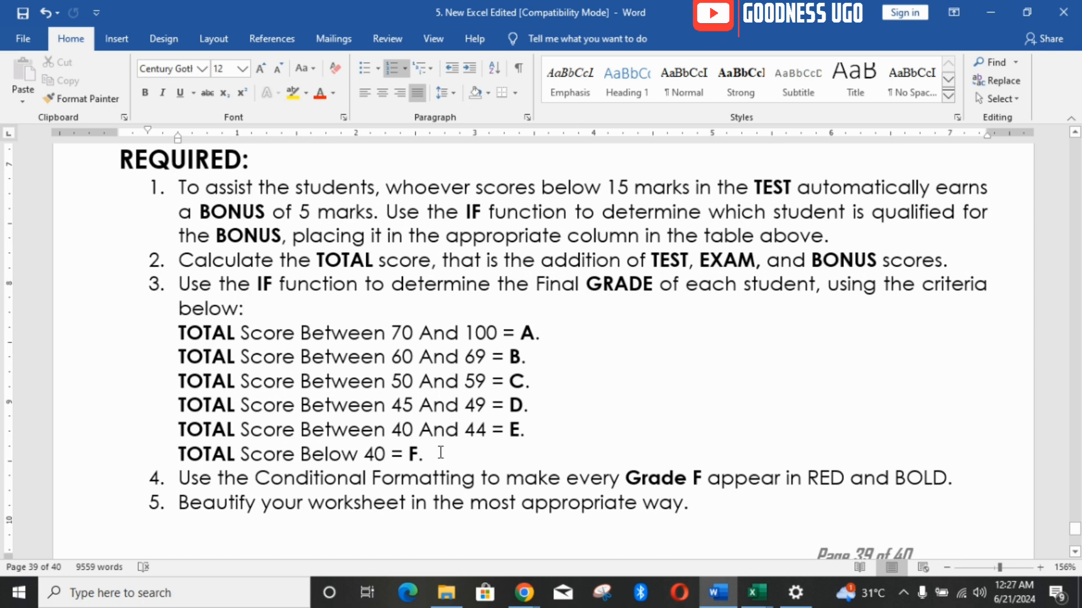
{"action": "left_click_drag", "start_coordinate": [438, 453], "coordinate": [184, 337]}
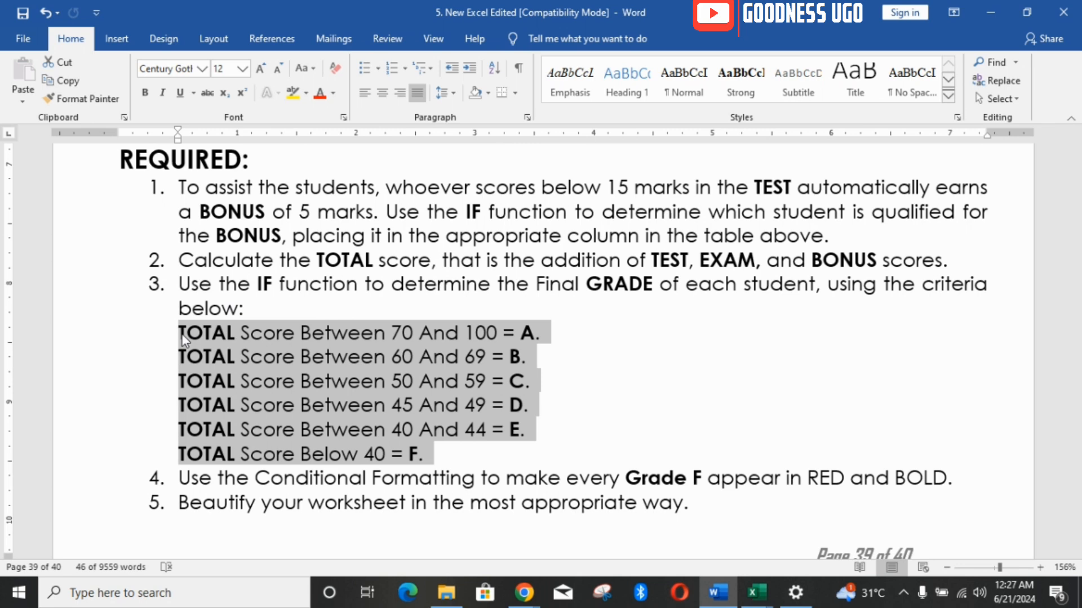
{"action": "key", "text": "ctrl+c"}
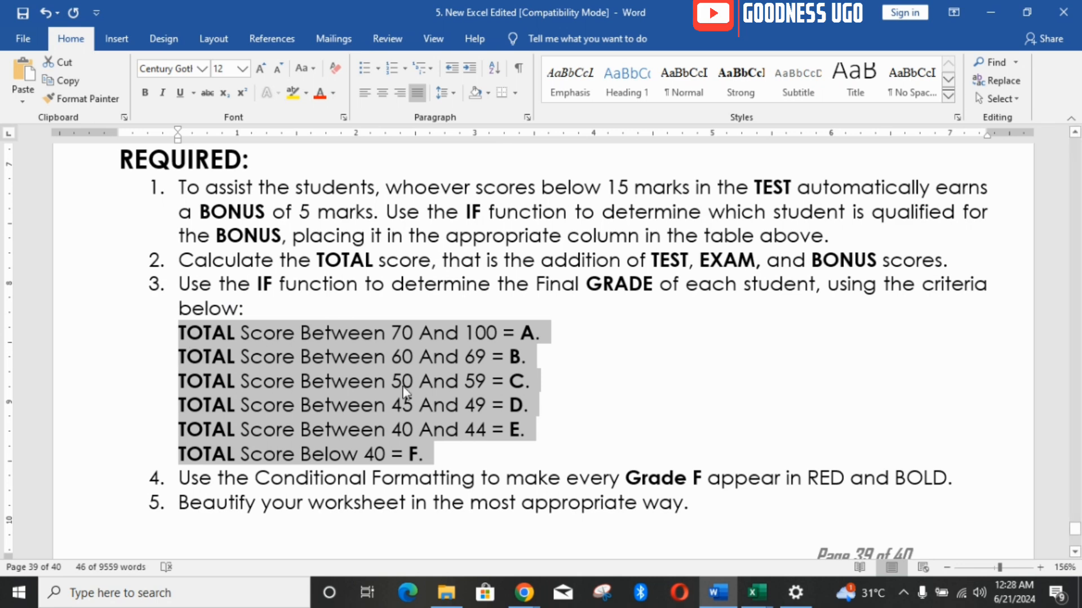
Return to the Book2 workbook in Excel and merge and center the blank range J4:M8 beside the score table.
{"action": "mouse_move", "coordinate": [770, 595]}
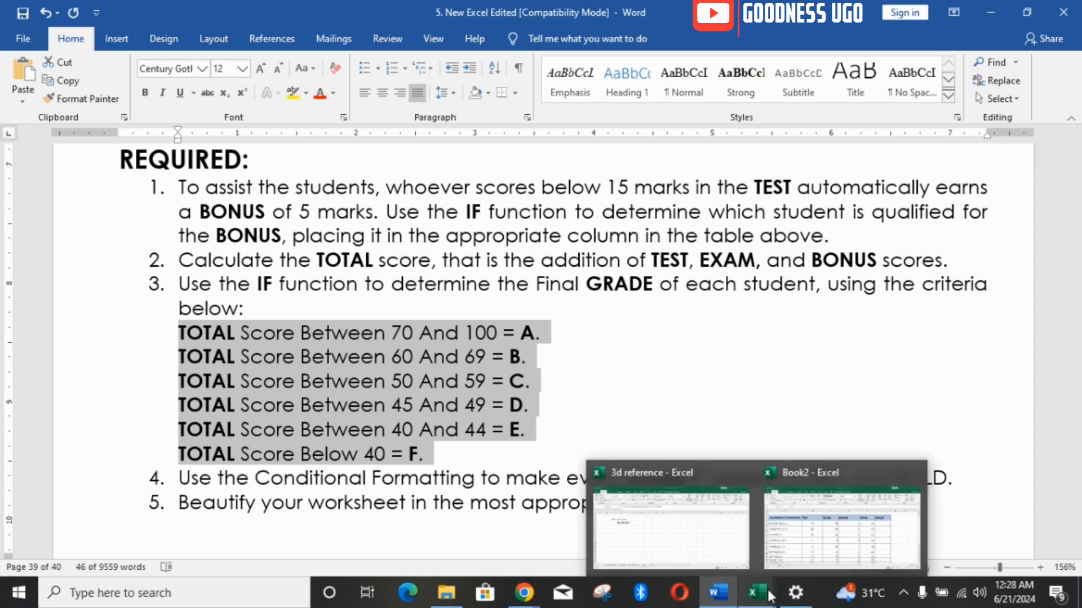
{"action": "left_click", "coordinate": [813, 553]}
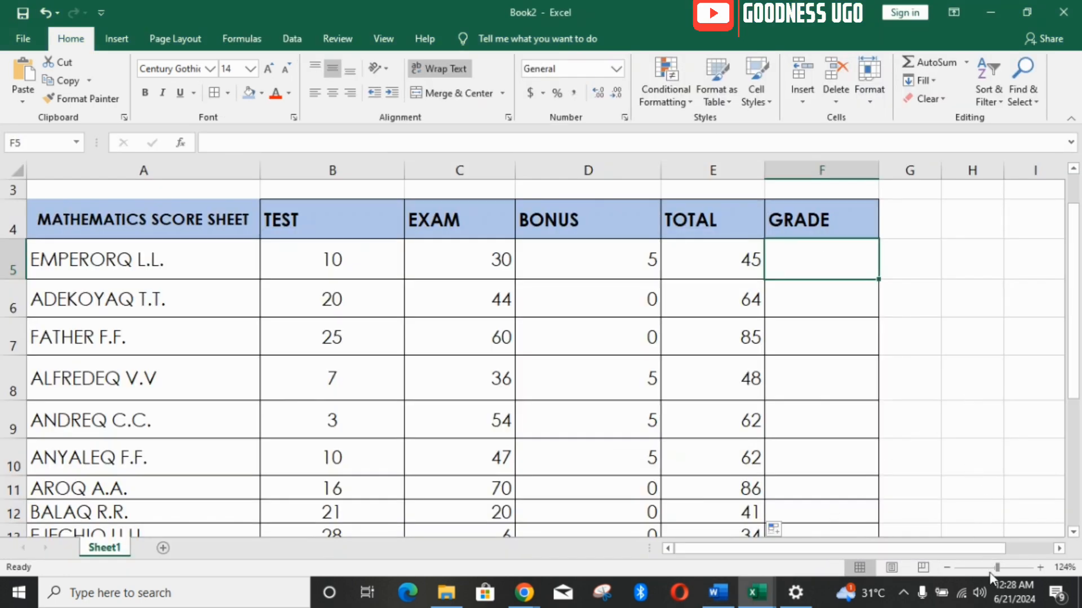
{"action": "left_click_drag", "start_coordinate": [996, 568], "coordinate": [992, 567]}
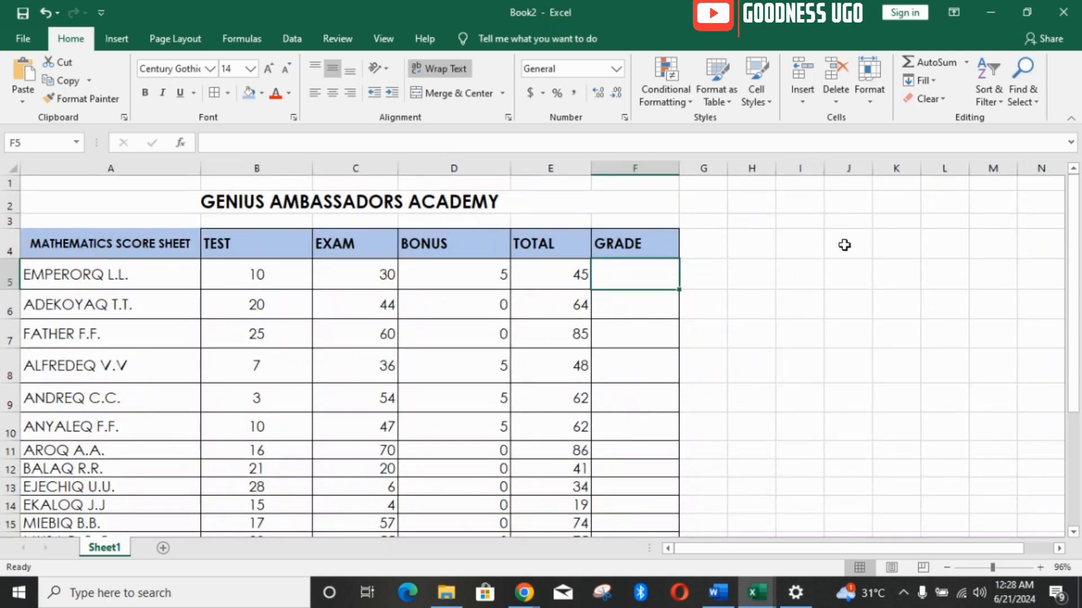
{"action": "left_click_drag", "start_coordinate": [844, 245], "coordinate": [1005, 372]}
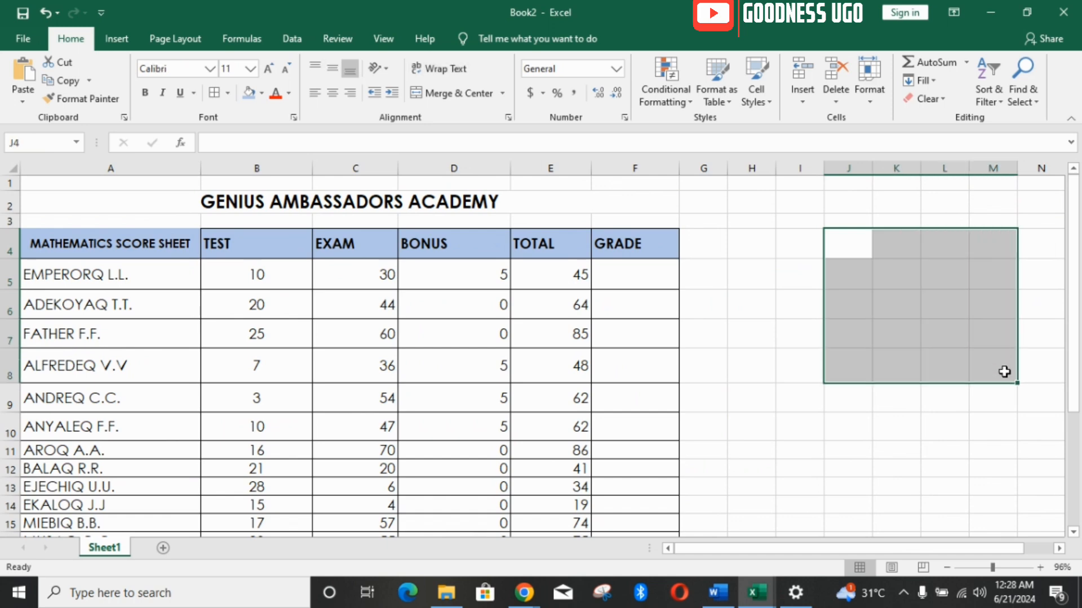
{"action": "left_click", "coordinate": [451, 93]}
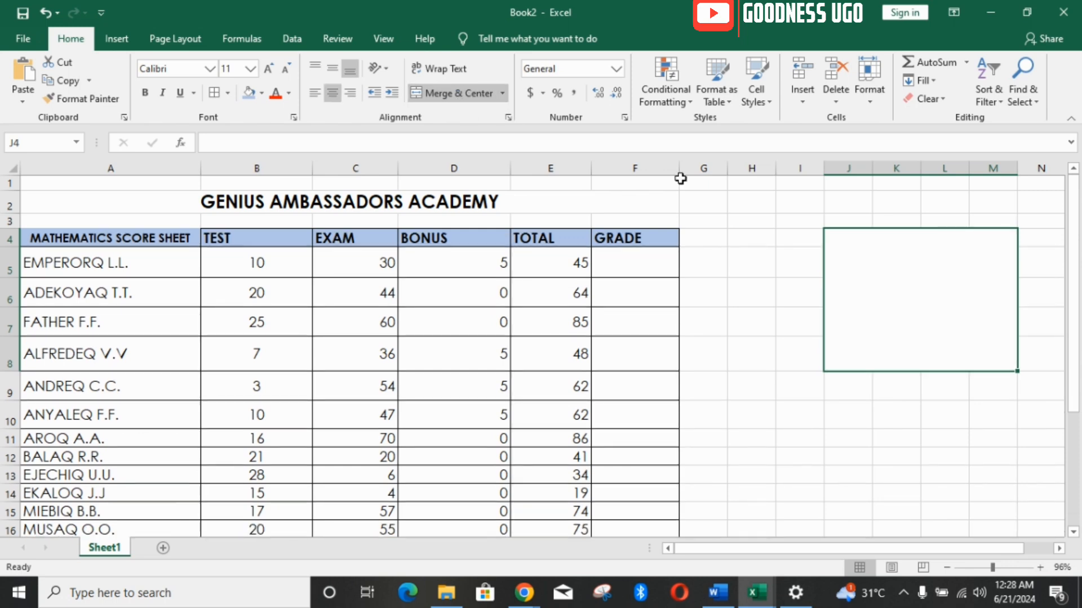
Paste the copied grading criteria as text into the merged cell J4:M8.
{"action": "double_click", "coordinate": [845, 243]}
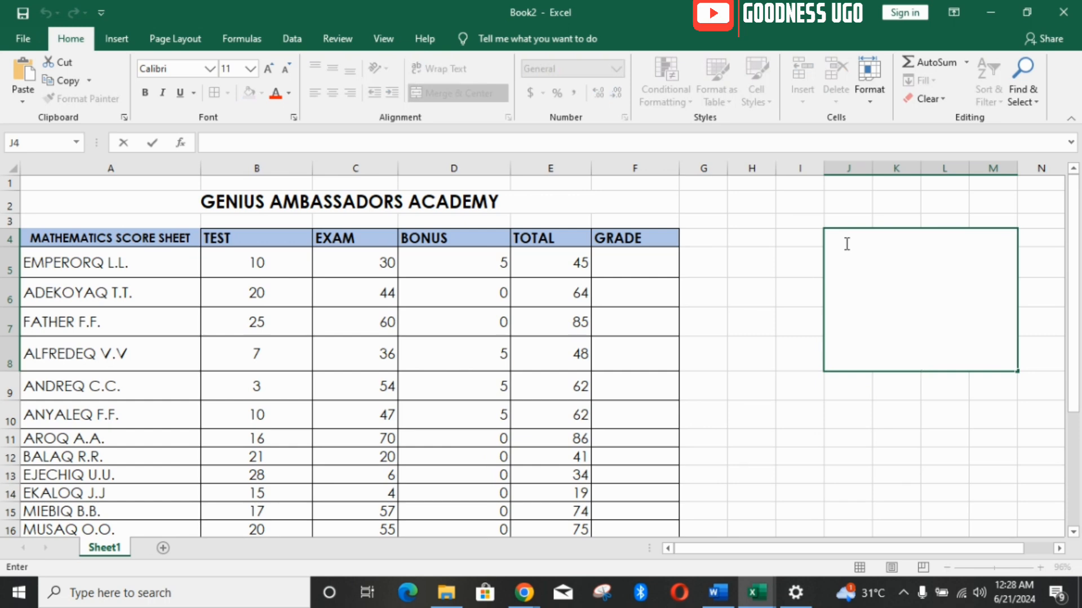
{"action": "key", "text": "ctrl+v"}
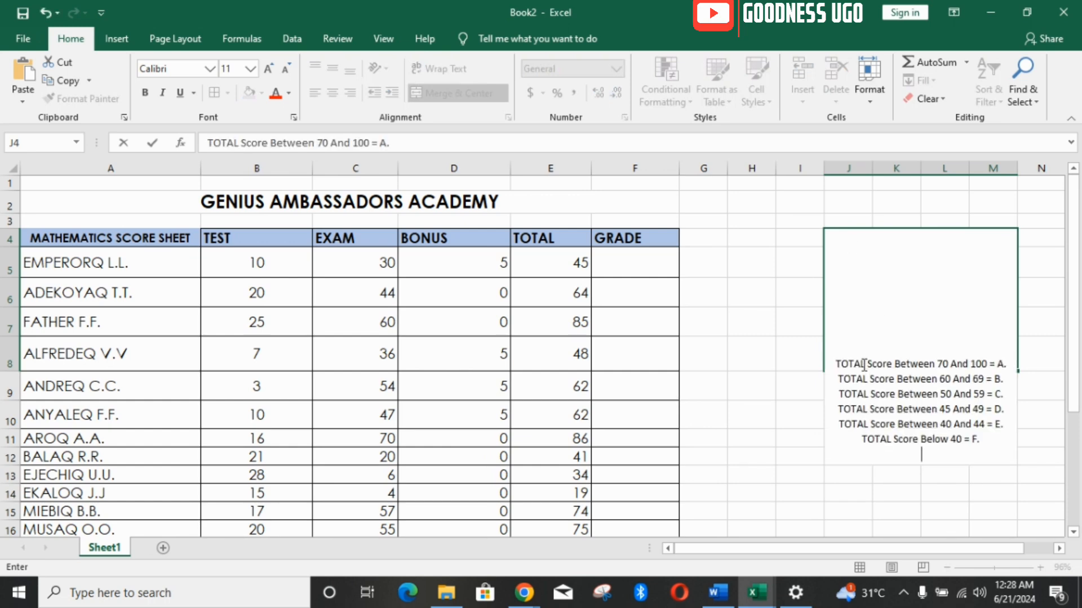
{"action": "left_click", "coordinate": [868, 348]}
{"action": "left_click", "coordinate": [798, 385]}
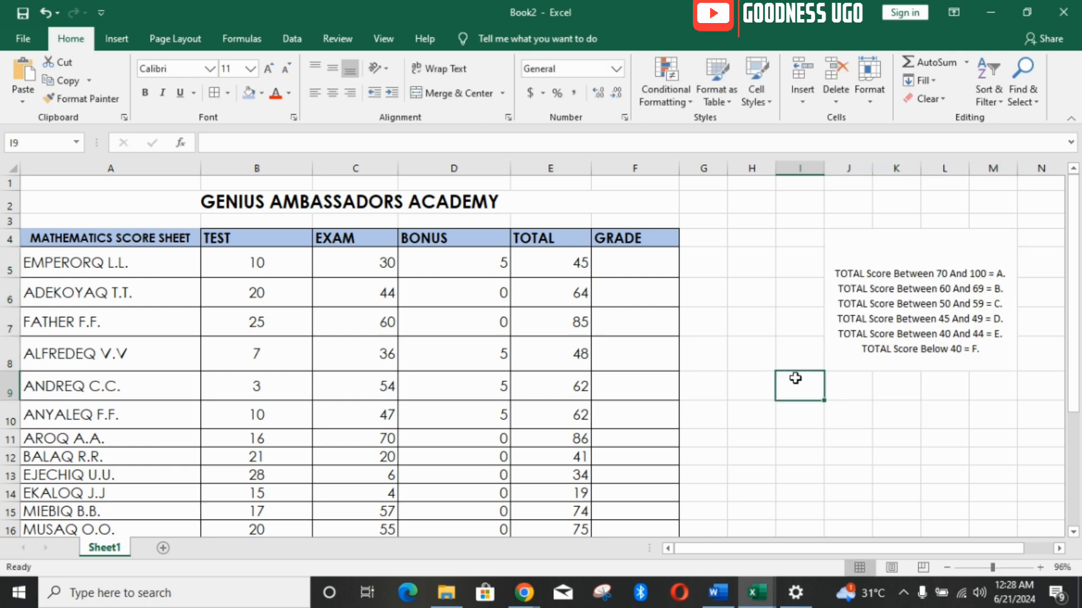
Add a border around the merged grading criteria cell J4:M8.
{"action": "left_click", "coordinate": [866, 309]}
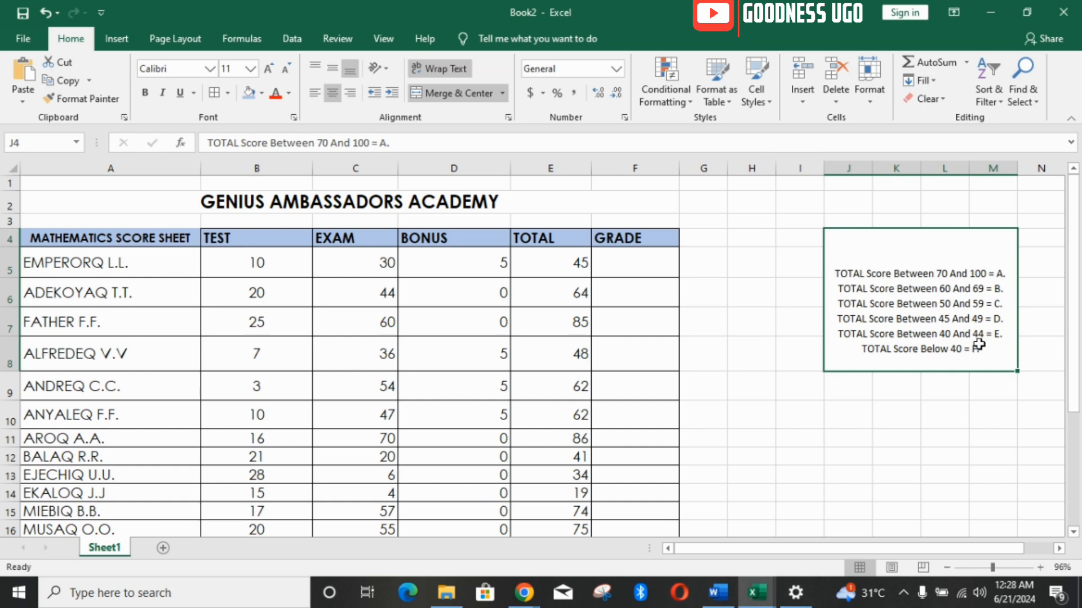
{"action": "left_click", "coordinate": [639, 263]}
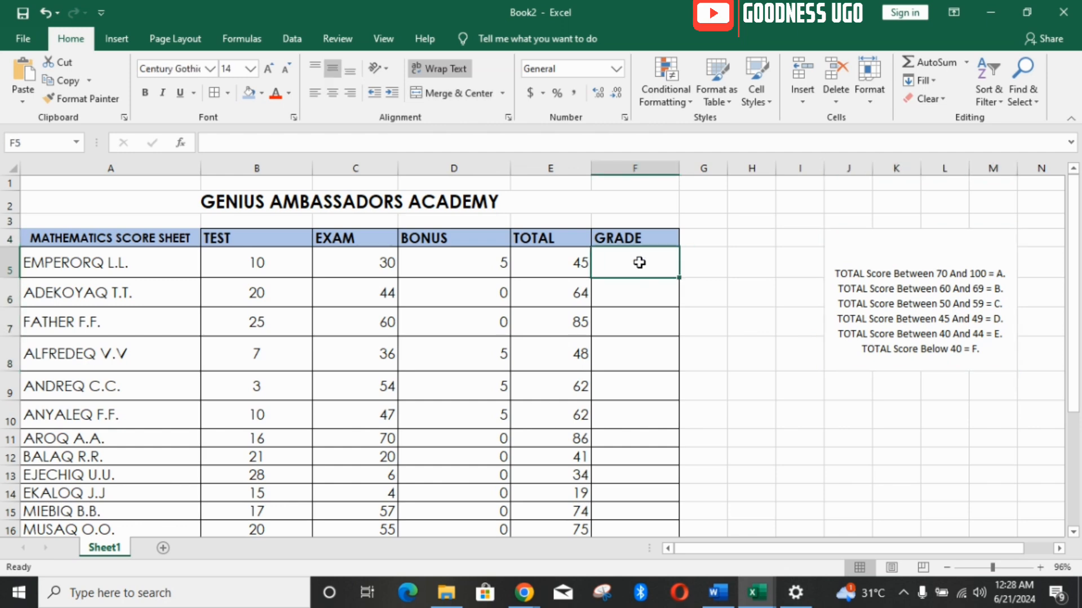
{"action": "left_click", "coordinate": [881, 243]}
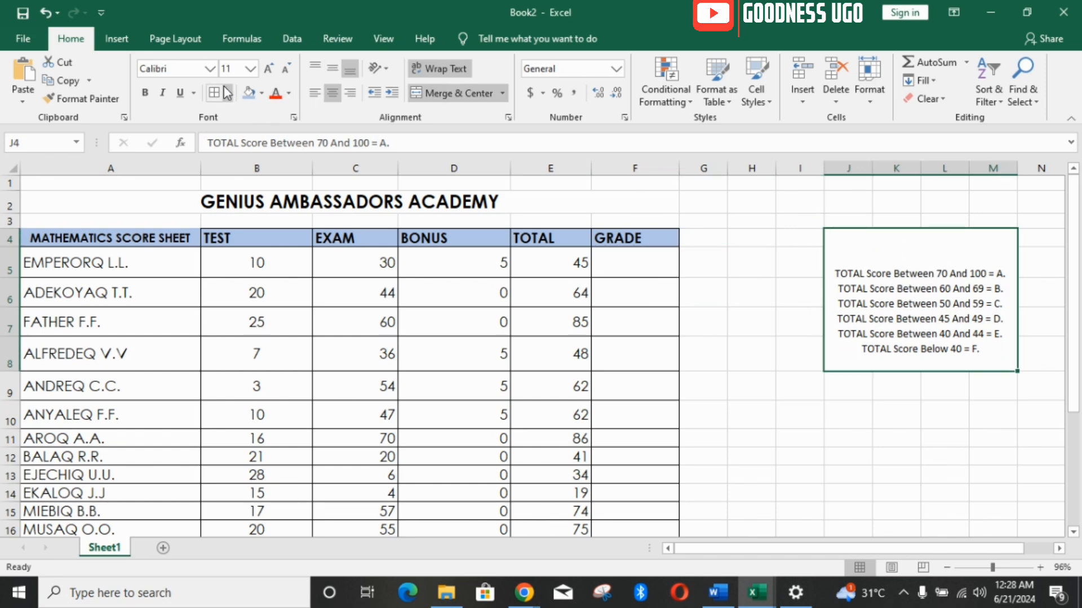
{"action": "left_click", "coordinate": [749, 292]}
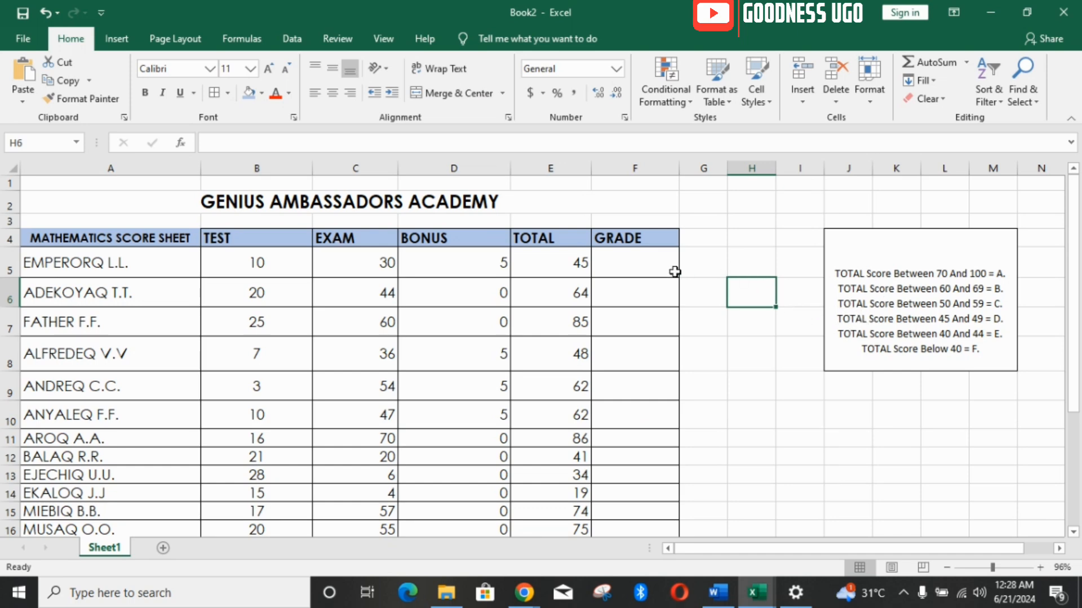
Begin a nested IF formula in GRADE cell F5 with the condition E5>=70 returning "A".
{"action": "left_click", "coordinate": [651, 266]}
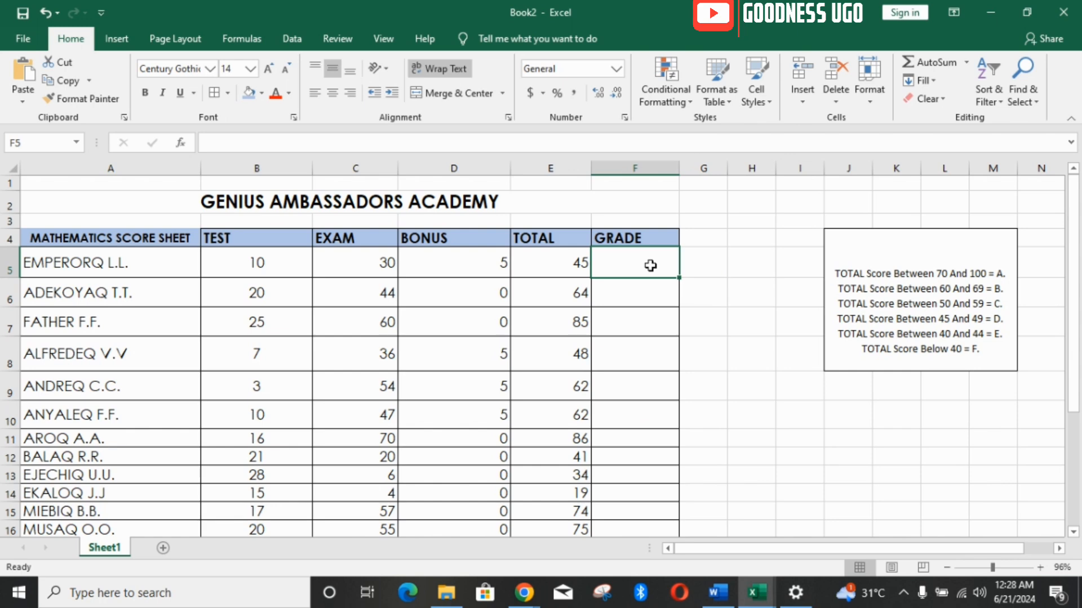
{"action": "type", "text": "="}
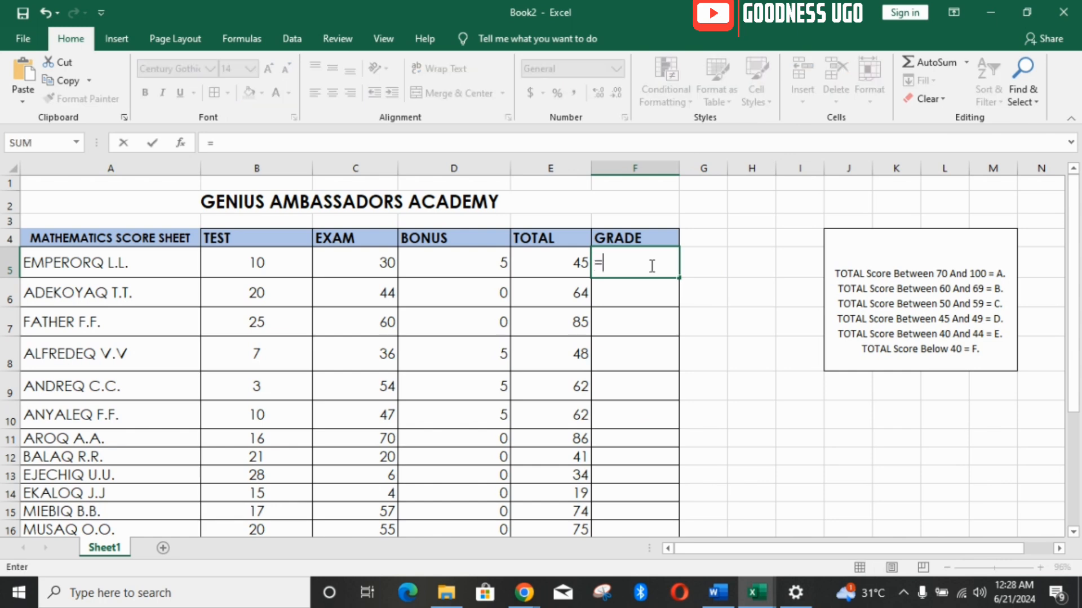
{"action": "type", "text": "IF("}
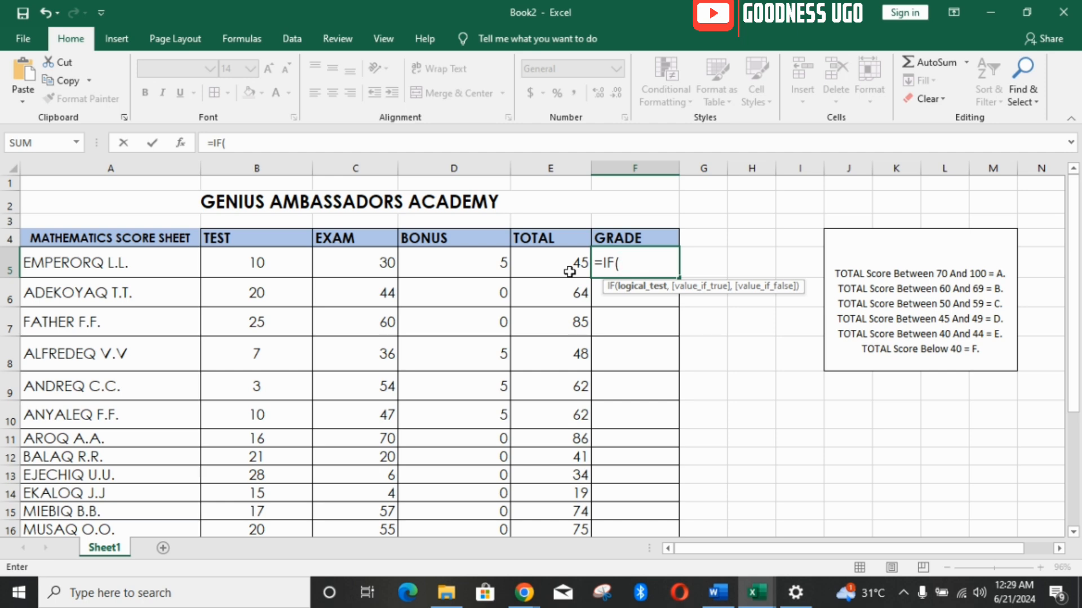
{"action": "type", "text": "E"}
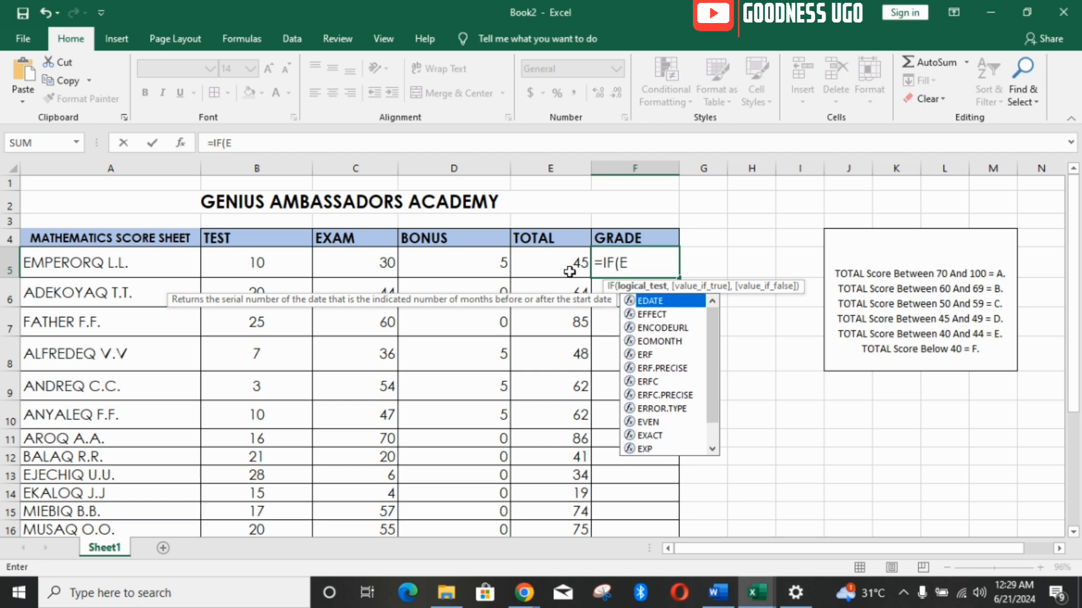
{"action": "type", "text": "5"}
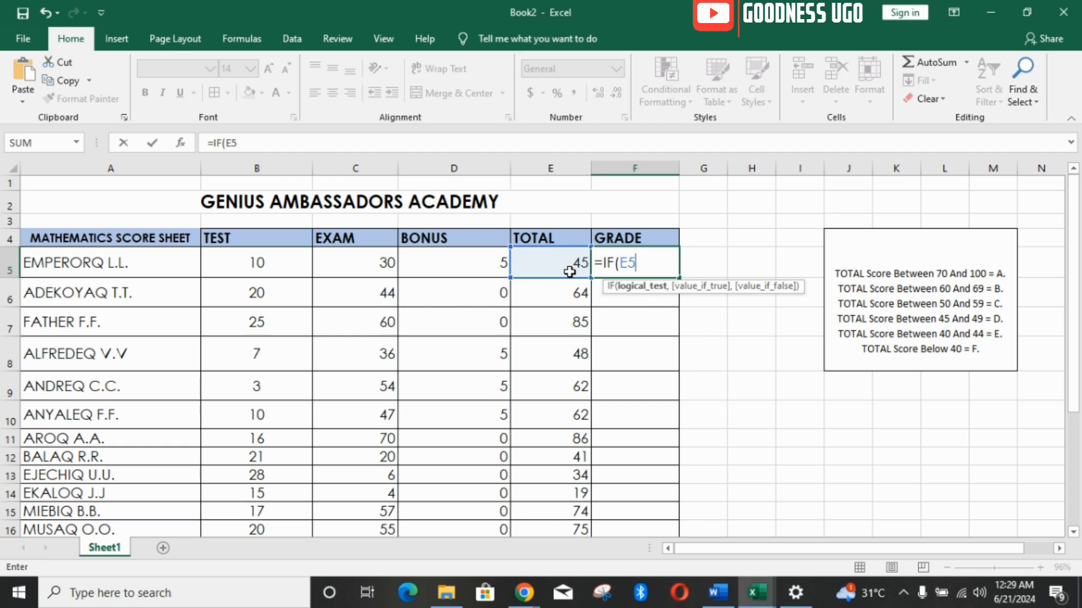
{"action": "type", "text": ">=70"}
{"action": "type", "text": ","}
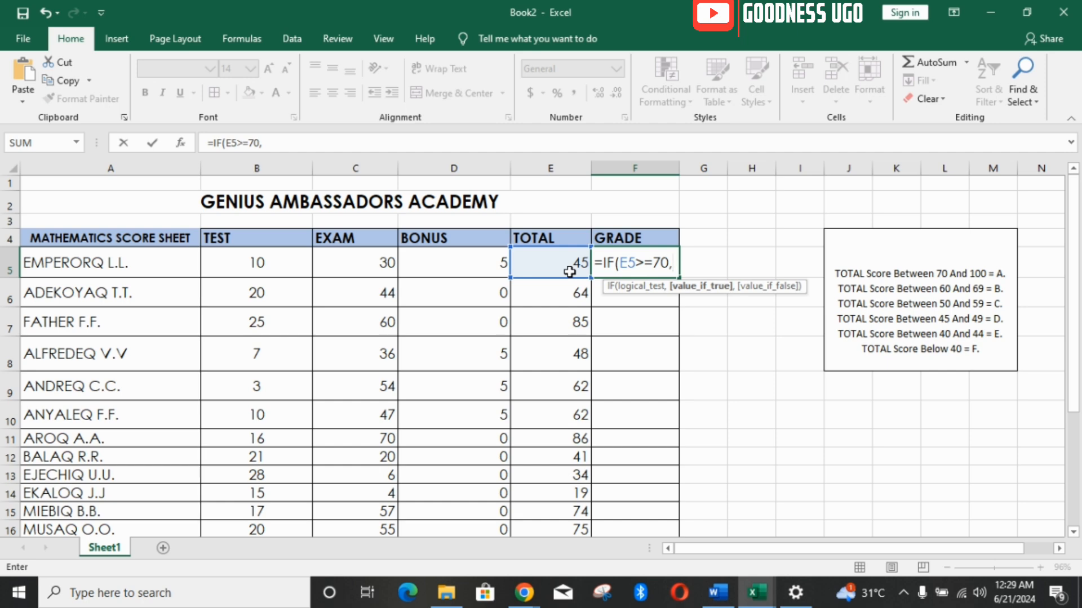
{"action": "type", "text": "\"A"}
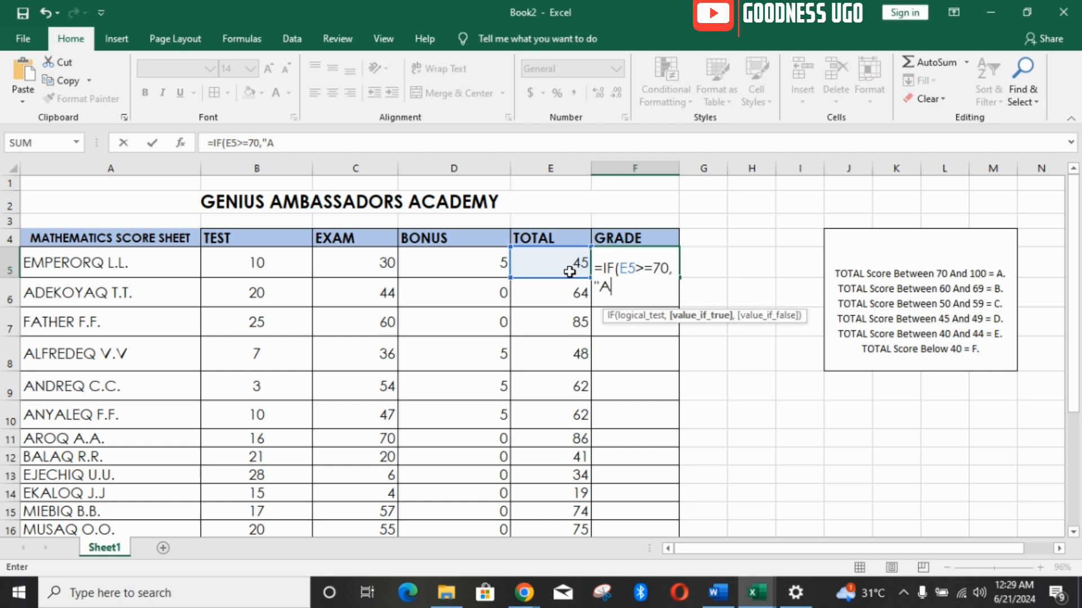
{"action": "type", "text": "\""}
{"action": "type", "text": ","}
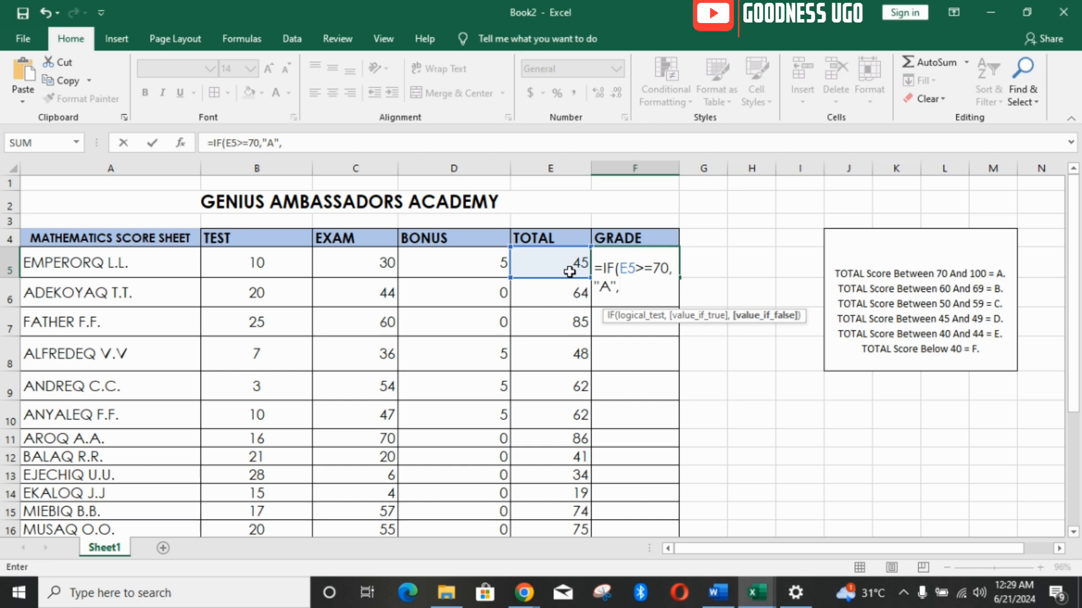
Nest a second IF in the F5 formula that returns "B" when E5>=60.
{"action": "type", "text": "IF("}
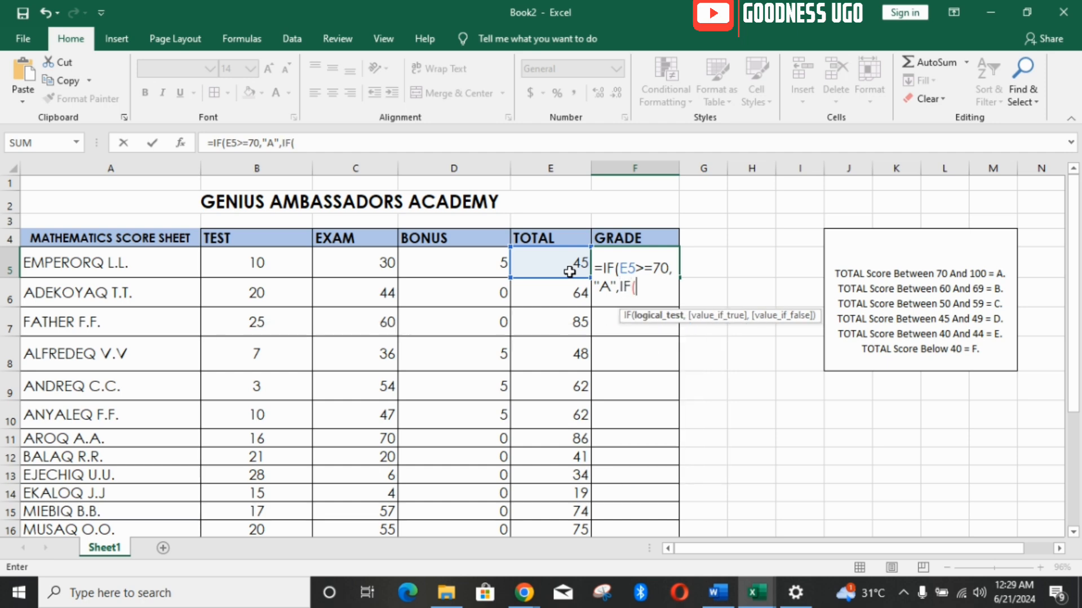
{"action": "type", "text": "E5"}
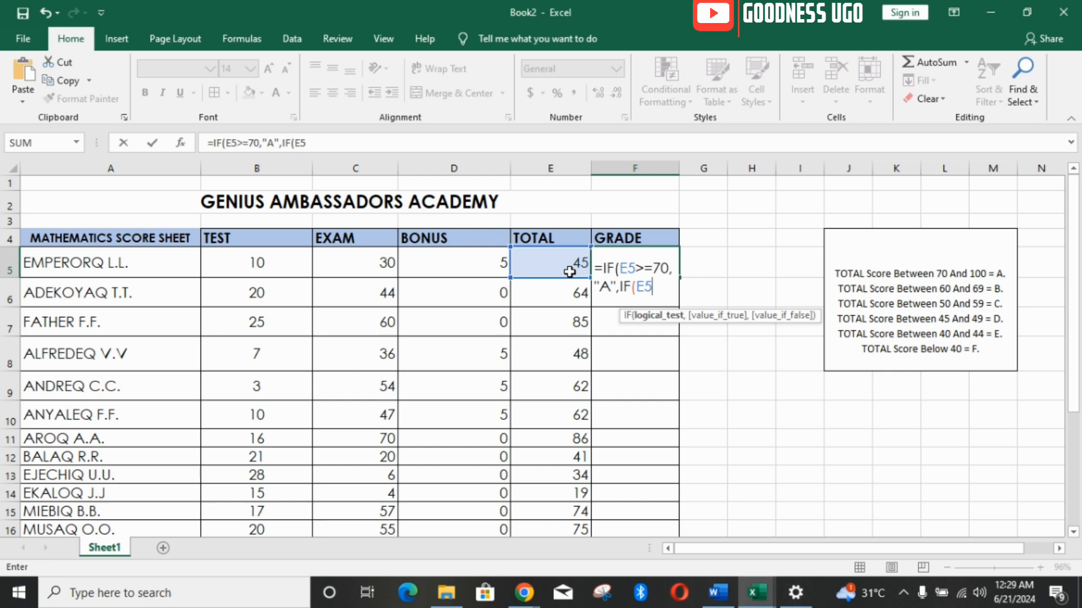
{"action": "type", "text": ">=60"}
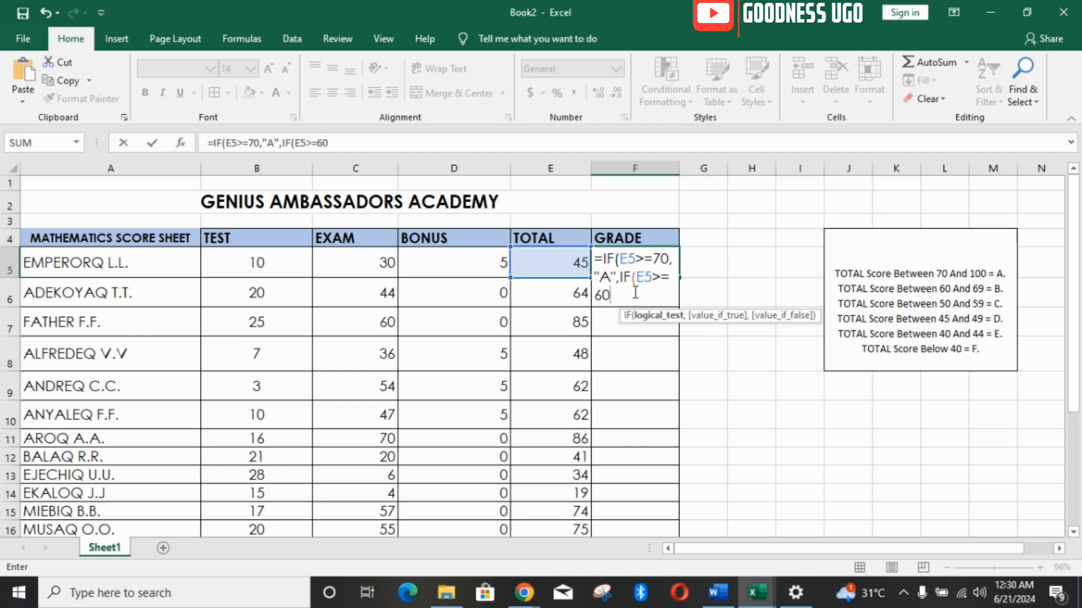
{"action": "type", "text": ","}
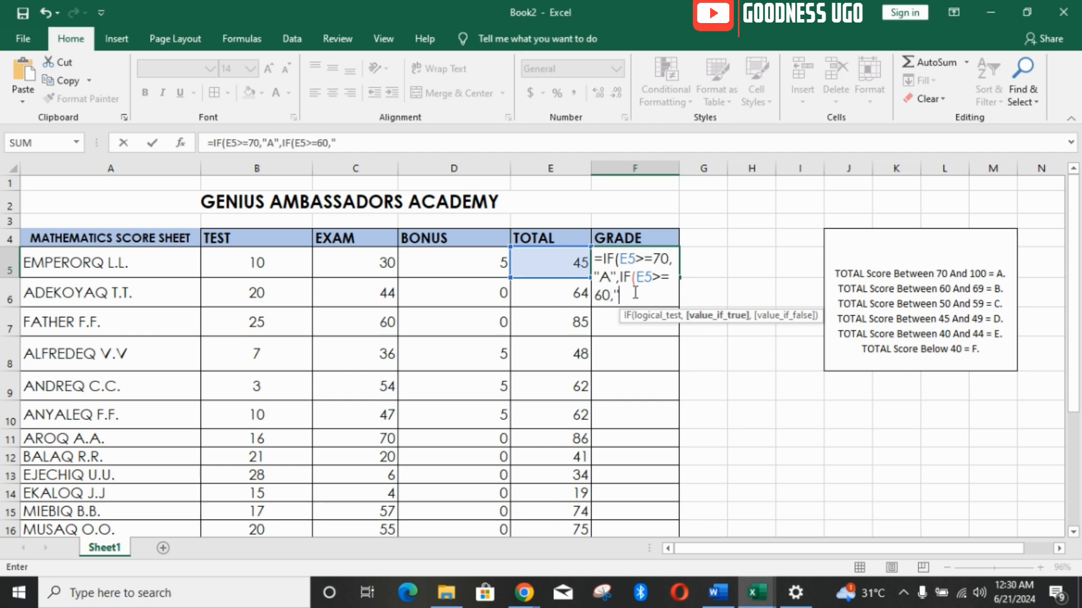
{"action": "type", "text": "\"B\","}
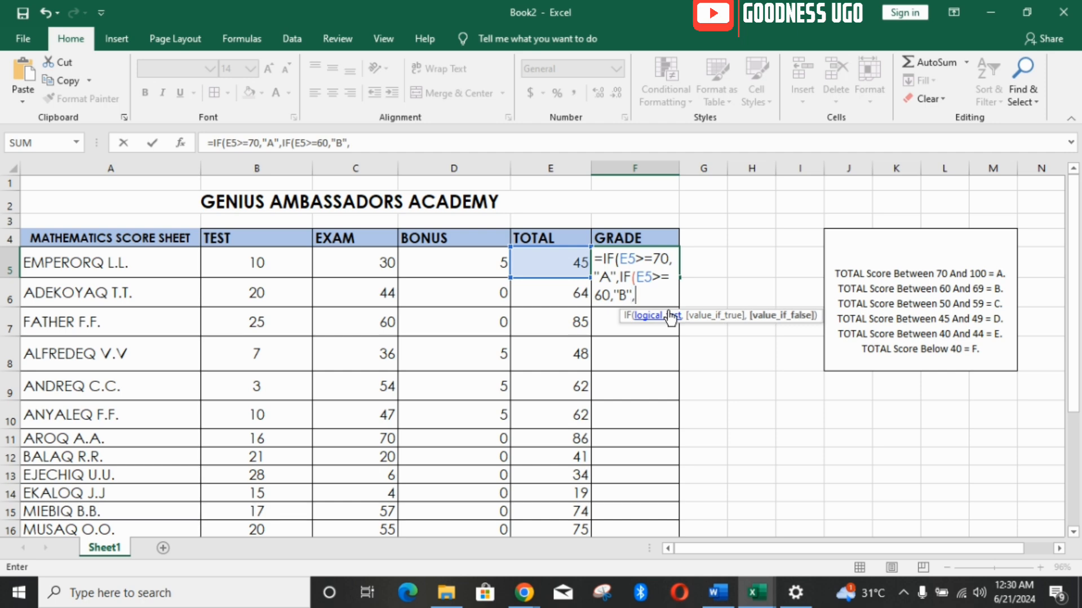
Nest a third IF in the F5 formula that returns "C" when E5>=50.
{"action": "type", "text": "IF"}
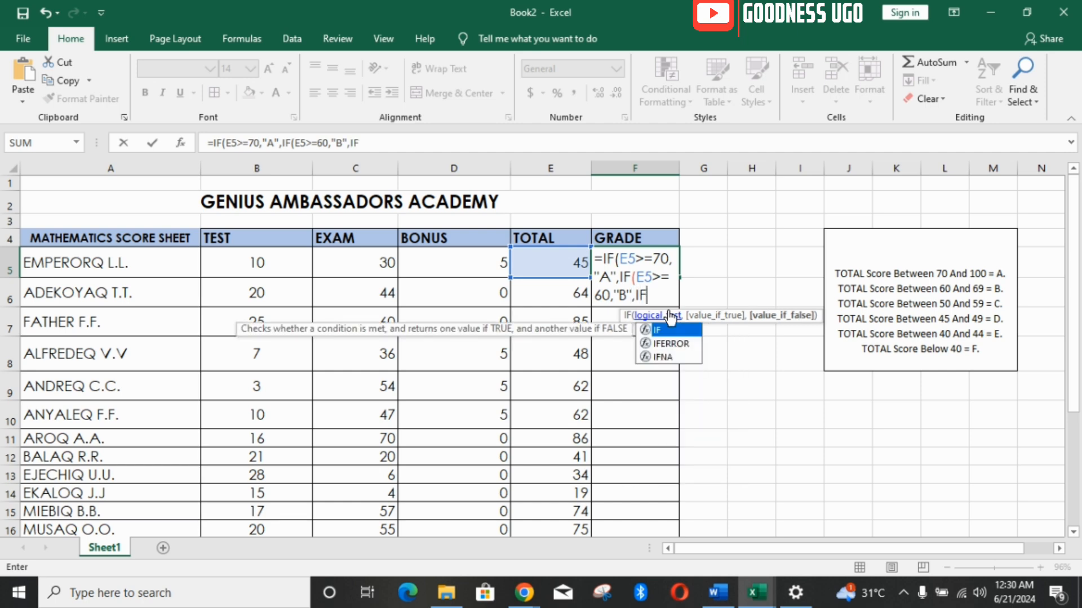
{"action": "type", "text": "("}
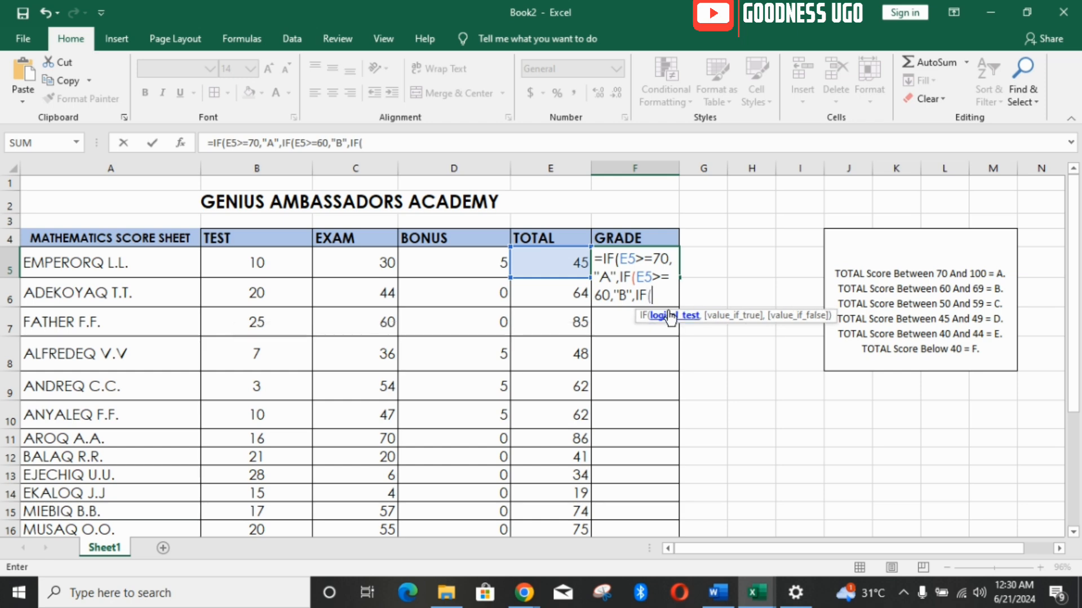
{"action": "type", "text": "E5>"}
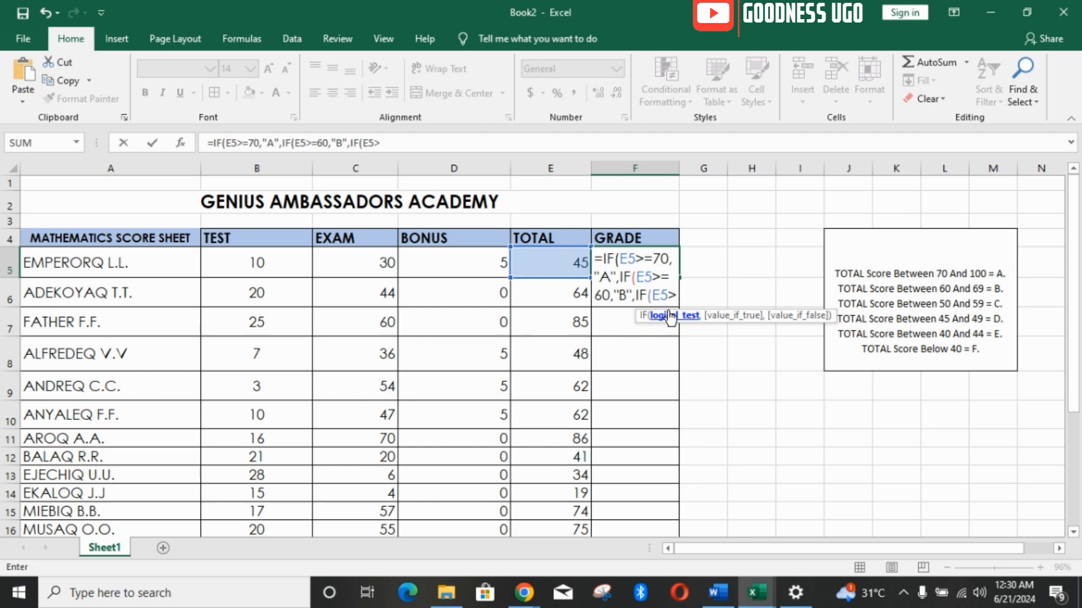
{"action": "type", "text": "=60"}
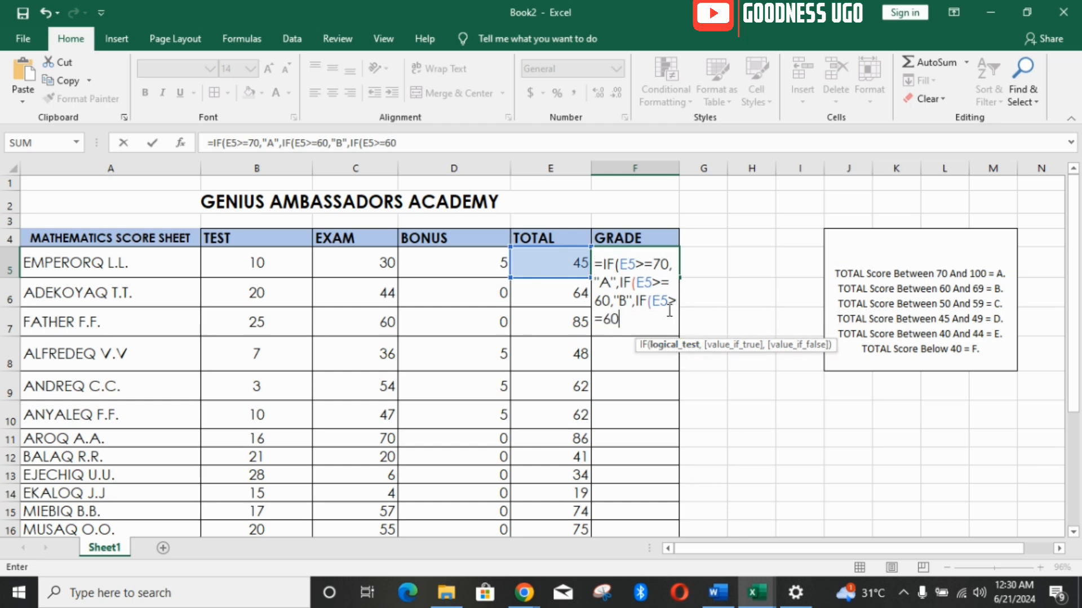
{"action": "key", "text": "BackSpace"}
{"action": "key", "text": "BackSpace"}
{"action": "type", "text": "50,\""}
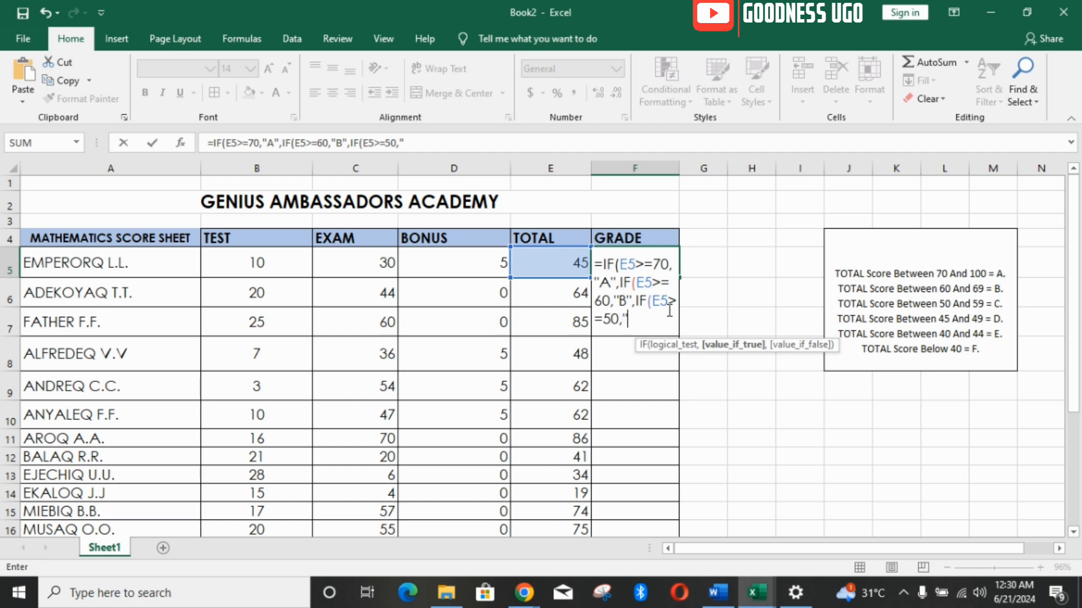
{"action": "type", "text": "C\""}
Nest a fourth IF in the F5 formula that returns "D" when E5>=45.
{"action": "type", "text": ",IF("}
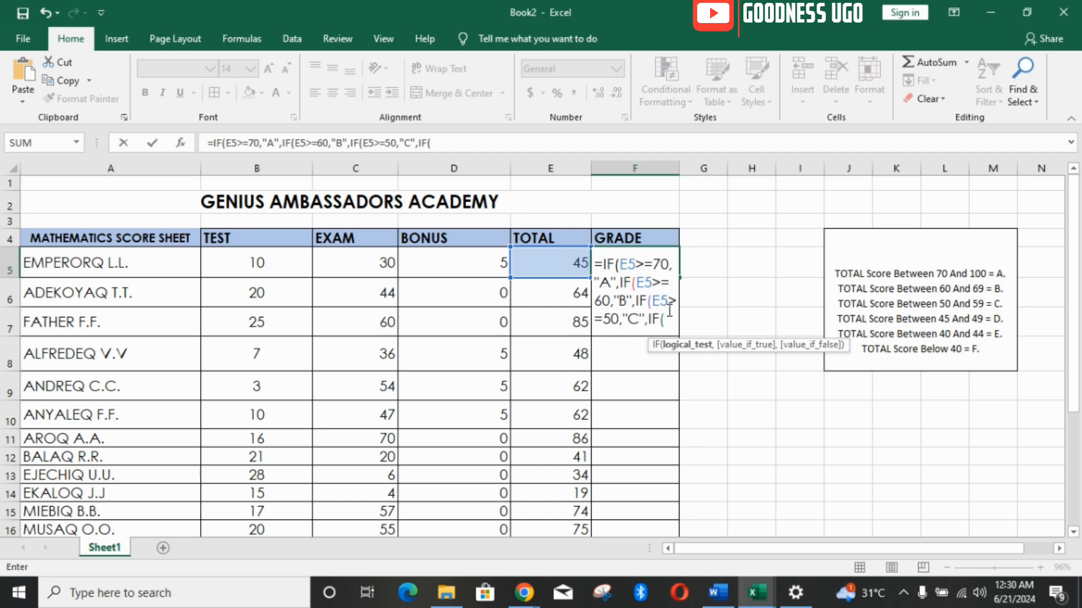
{"action": "type", "text": "E5"}
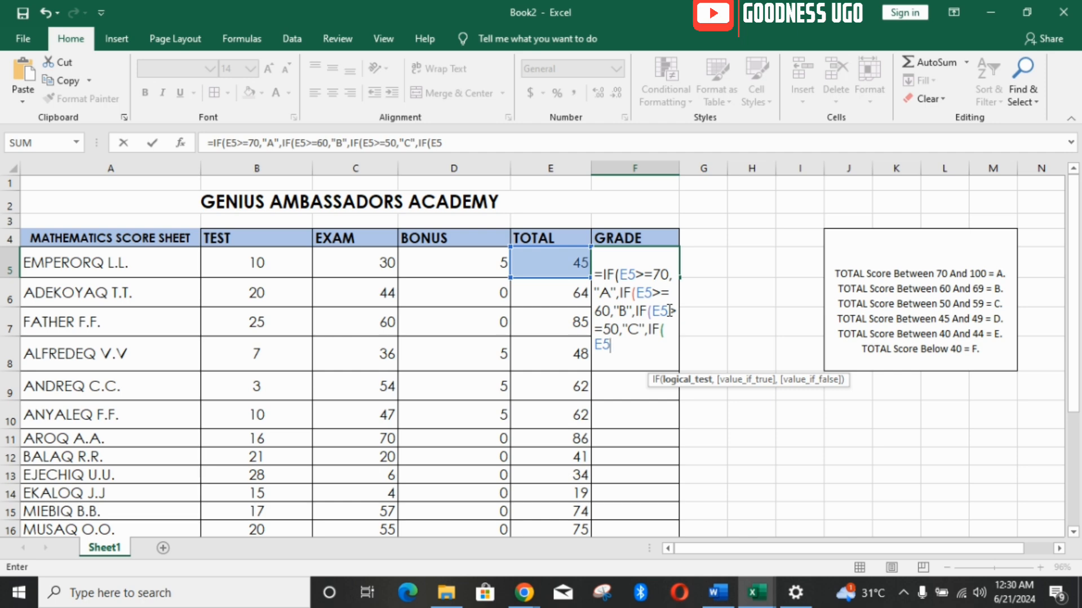
{"action": "type", "text": ">="}
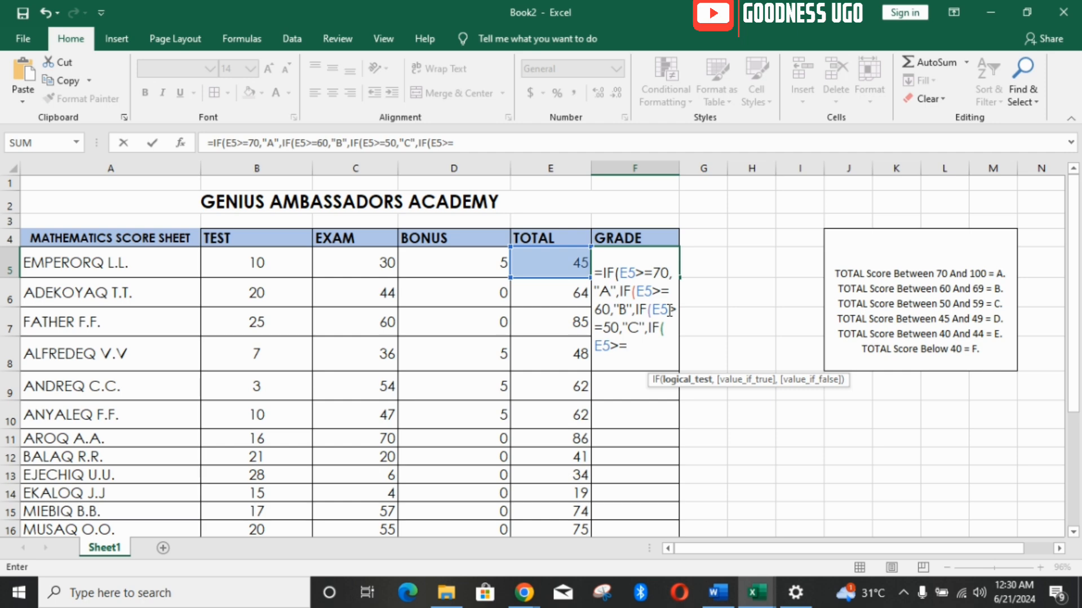
{"action": "type", "text": "45,\""}
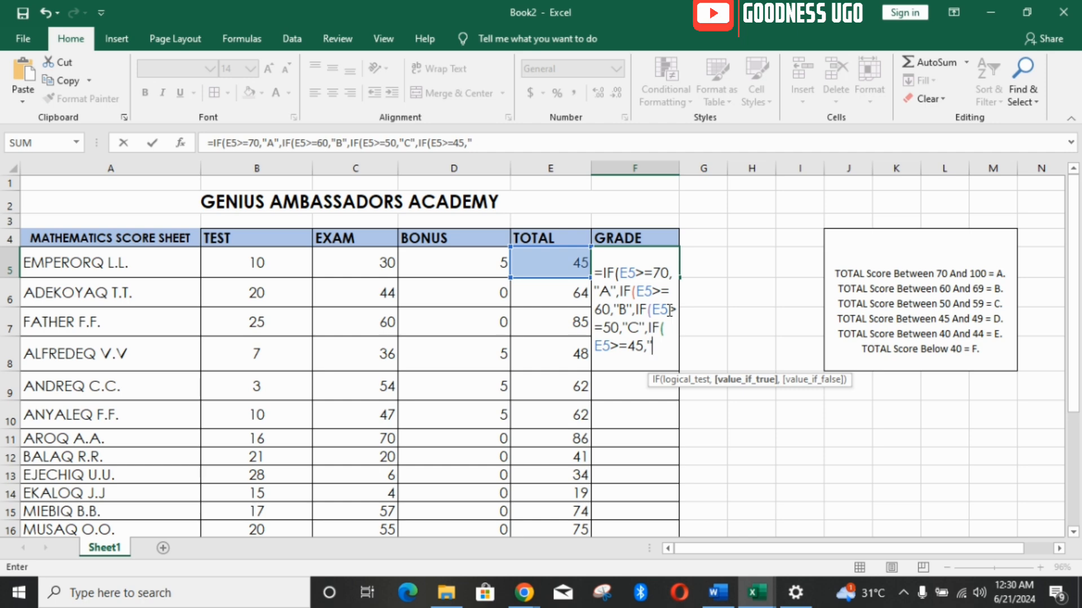
{"action": "type", "text": "D\","}
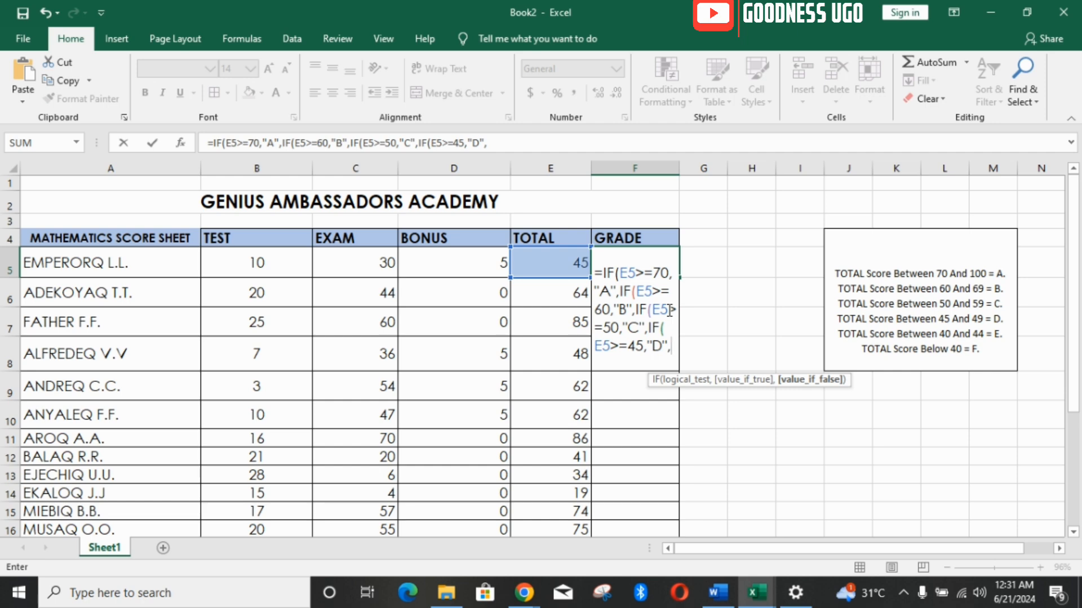
Nest a fifth IF in the F5 formula that returns "E" when E5>=40.
{"action": "type", "text": "IF("}
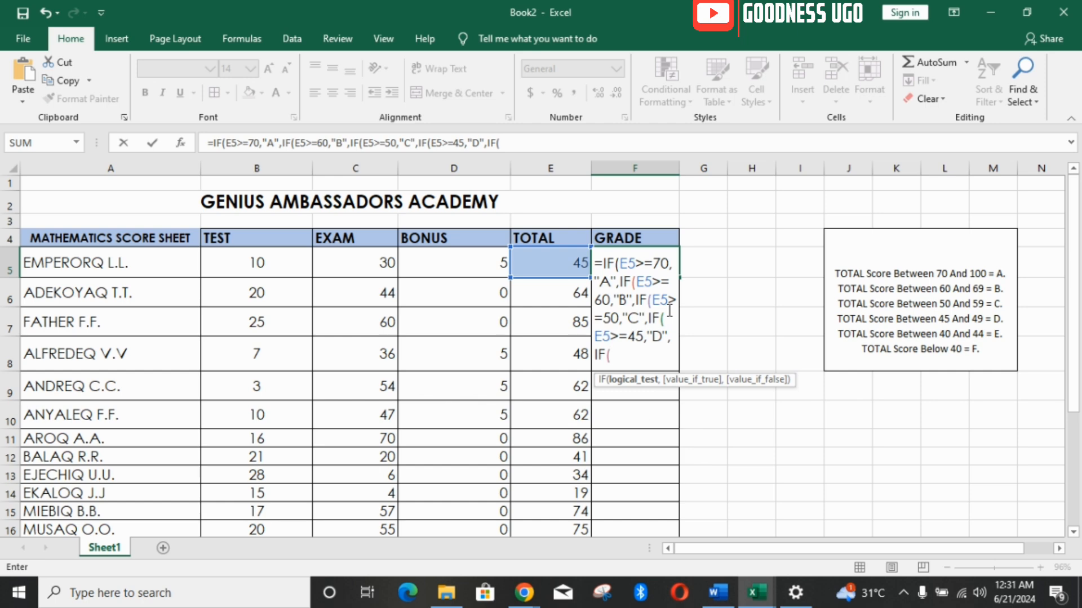
{"action": "type", "text": "E5"}
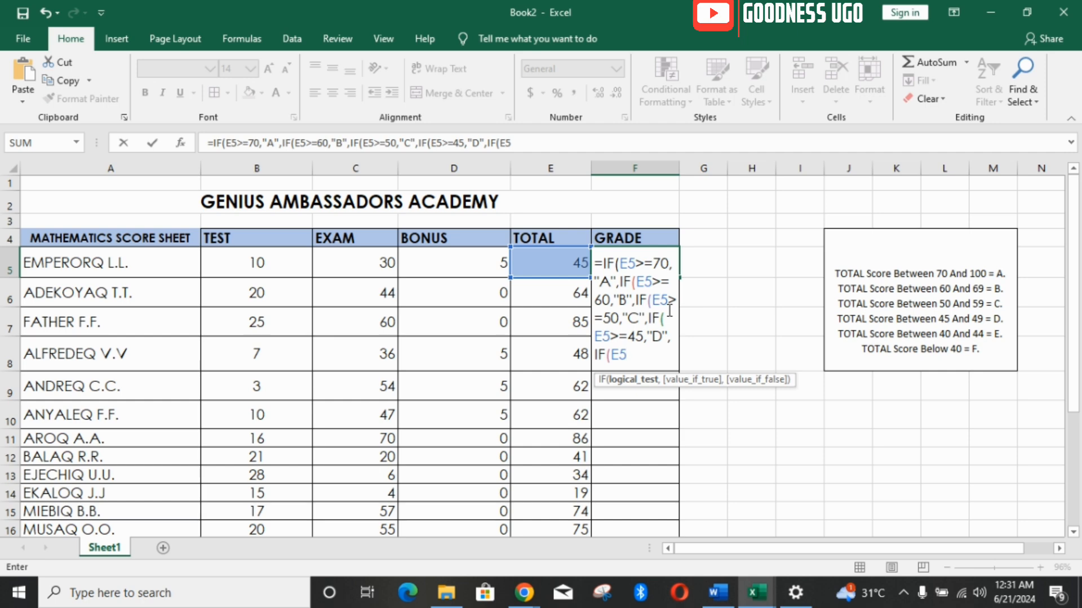
{"action": "type", "text": ">=40,"}
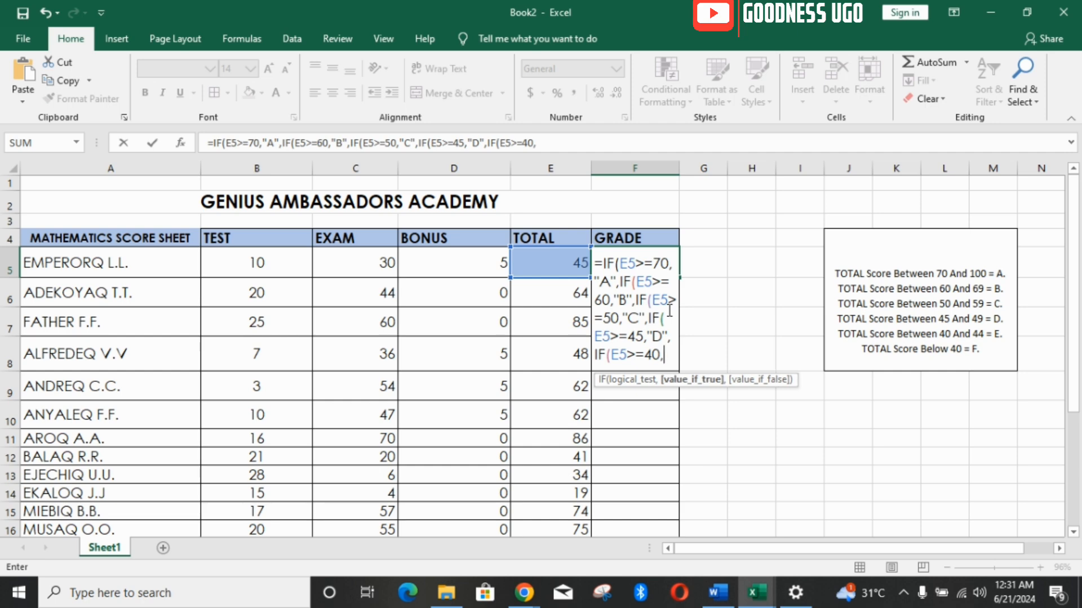
{"action": "type", "text": "\"E\""}
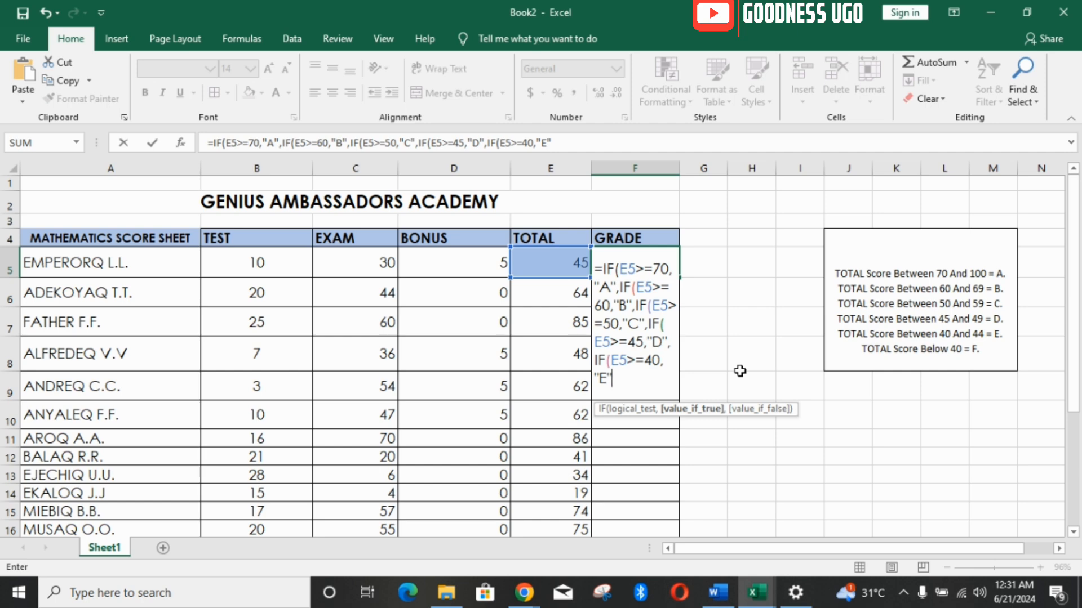
{"action": "type", "text": ",\"E\","}
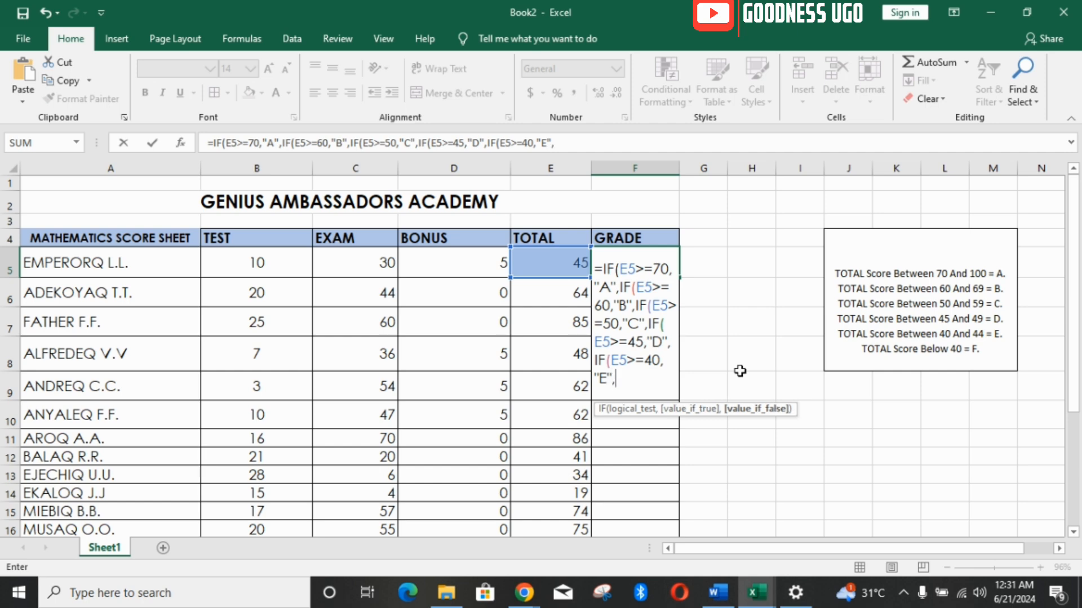
Nest a sixth IF in the F5 formula that returns "F" when E5<40, close all six parentheses and enter the formula.
{"action": "type", "text": "IF"}
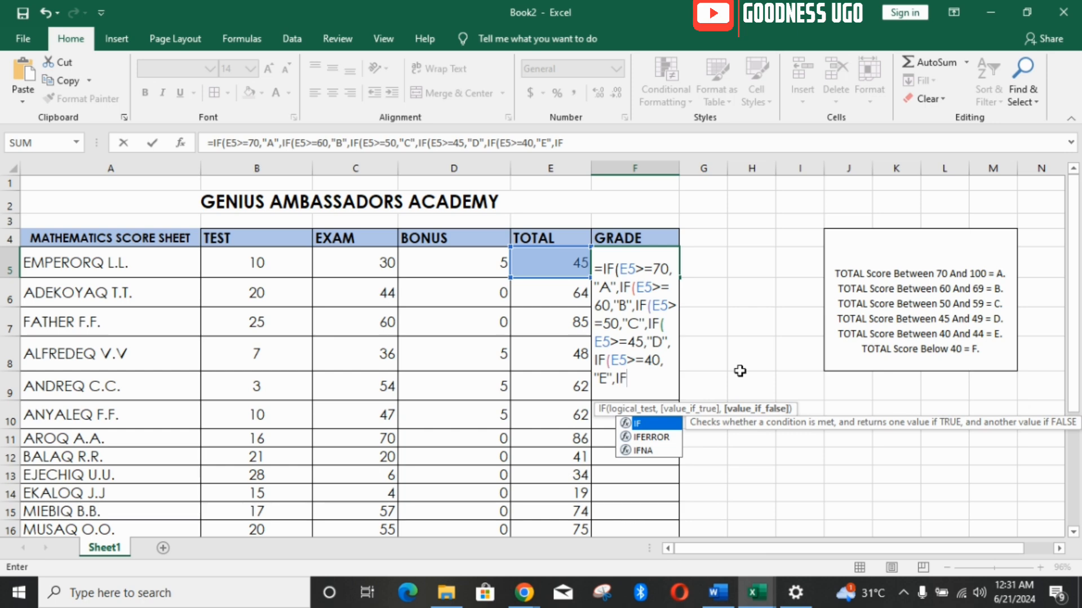
{"action": "type", "text": "("}
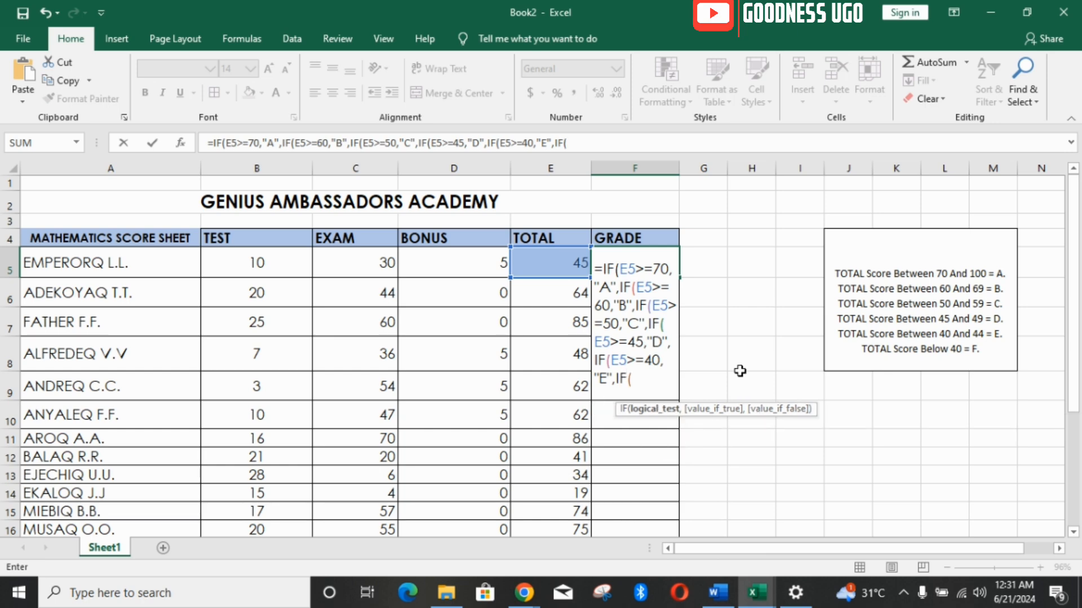
{"action": "type", "text": "E5"}
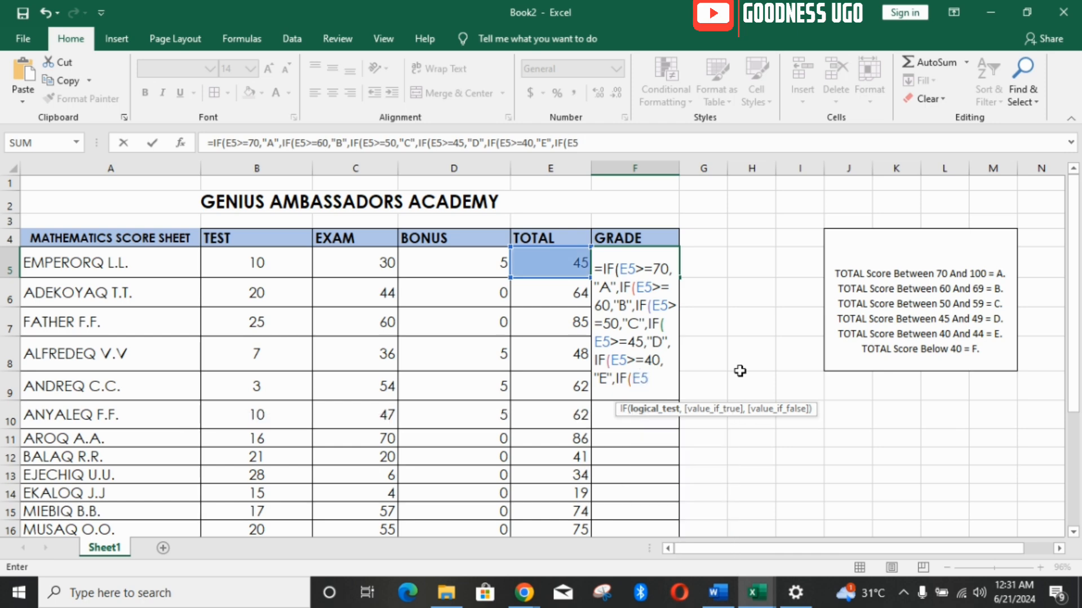
{"action": "type", "text": "<40,"}
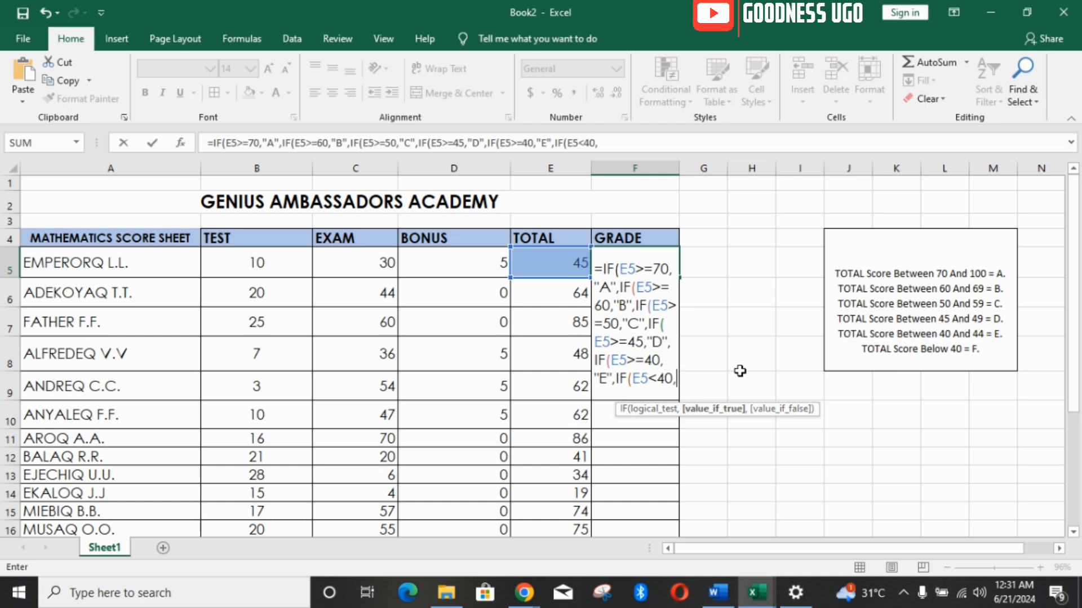
{"action": "type", "text": "\""}
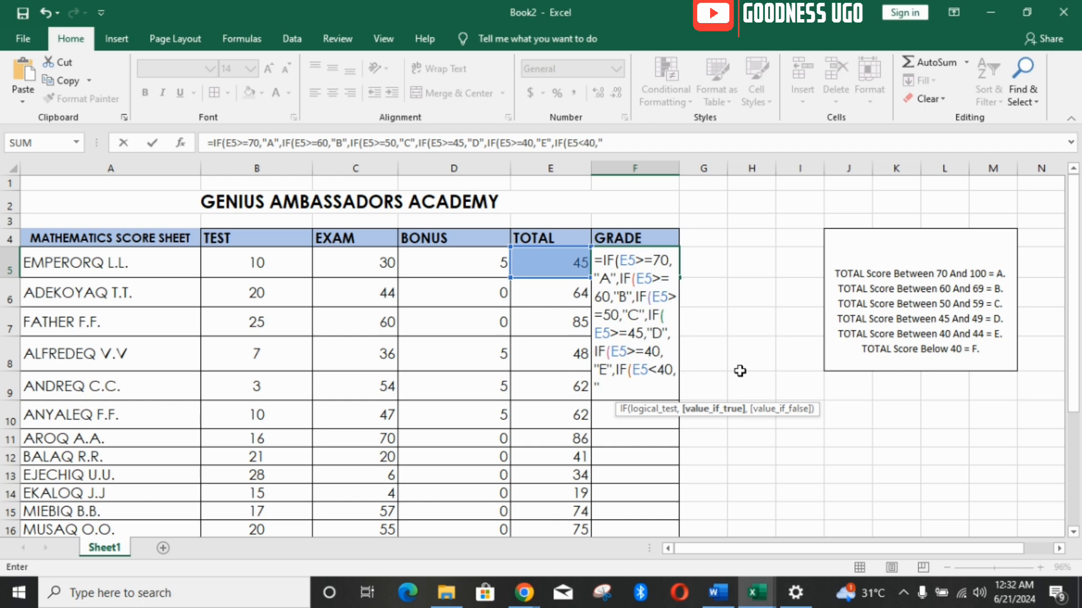
{"action": "type", "text": "F\""}
{"action": "type", "text": "))"}
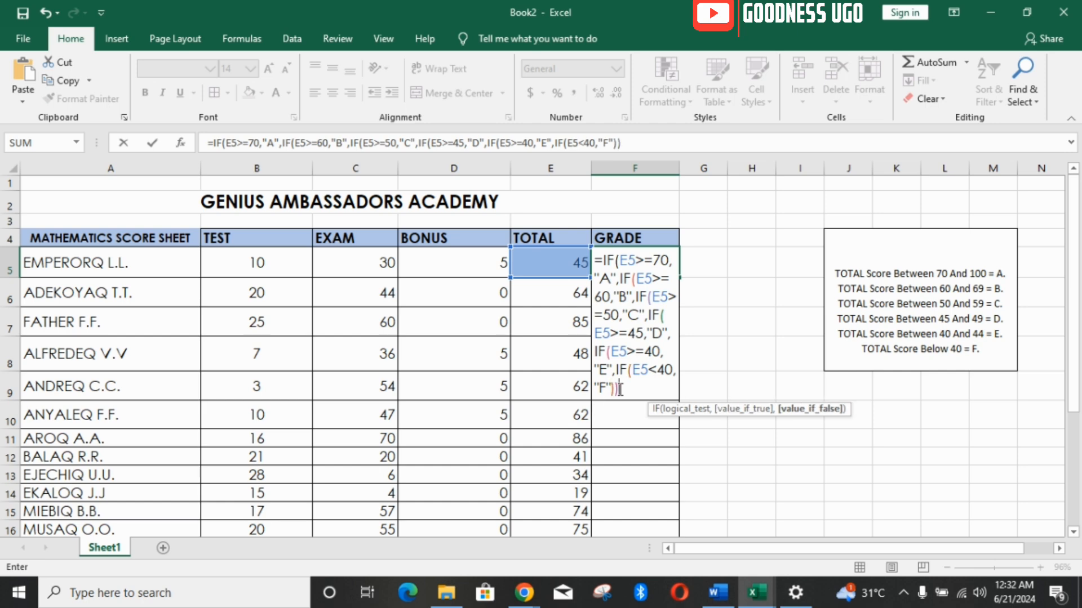
{"action": "type", "text": "))"}
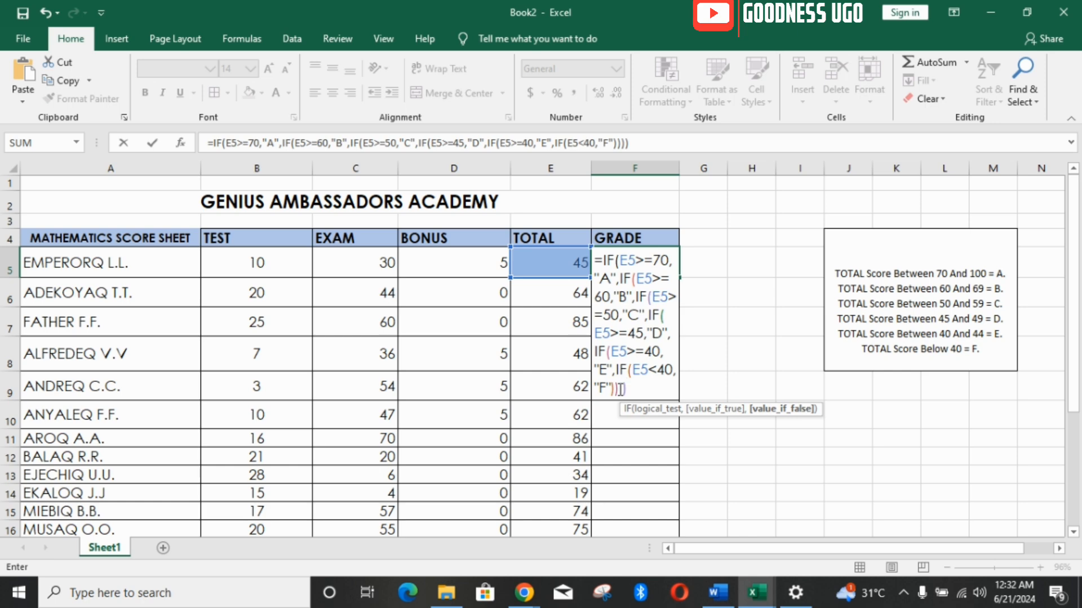
{"action": "type", "text": "))"}
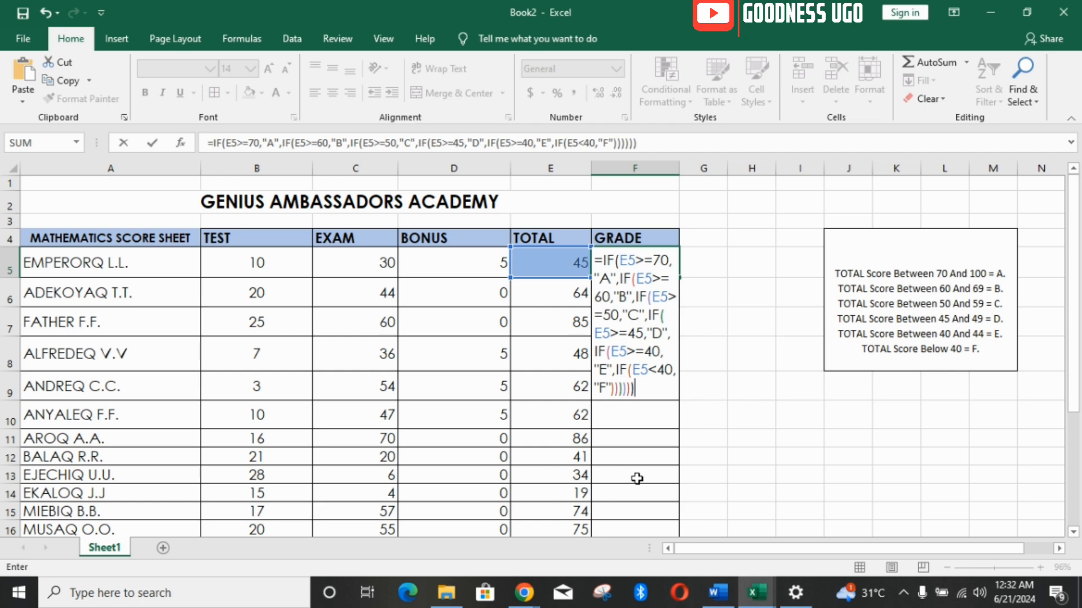
{"action": "key", "text": "Return"}
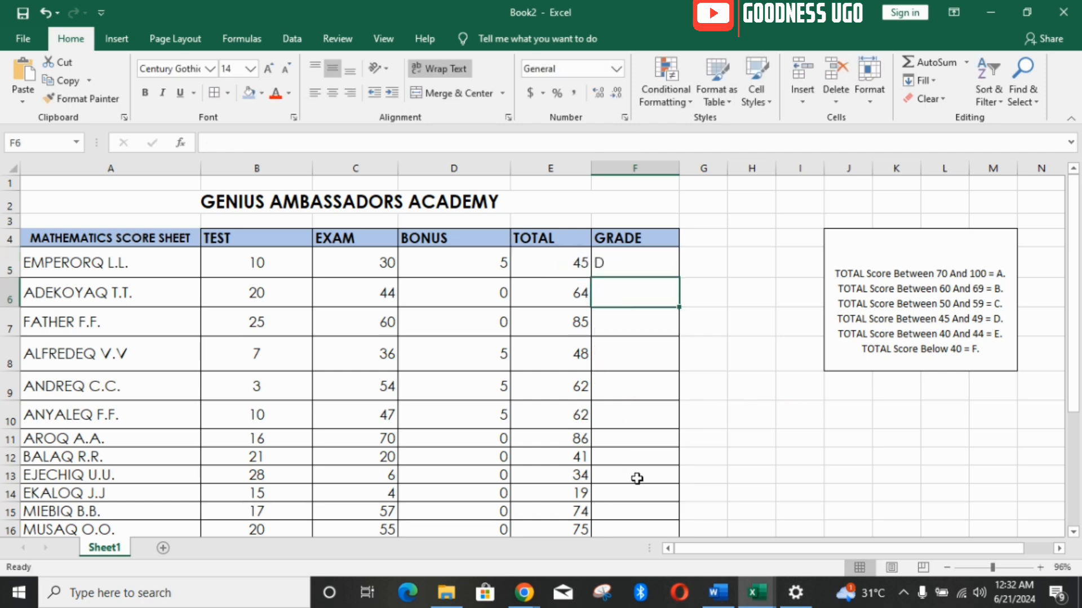
Center the contents of the entire GRADE column F horizontally.
{"action": "left_click", "coordinate": [637, 169]}
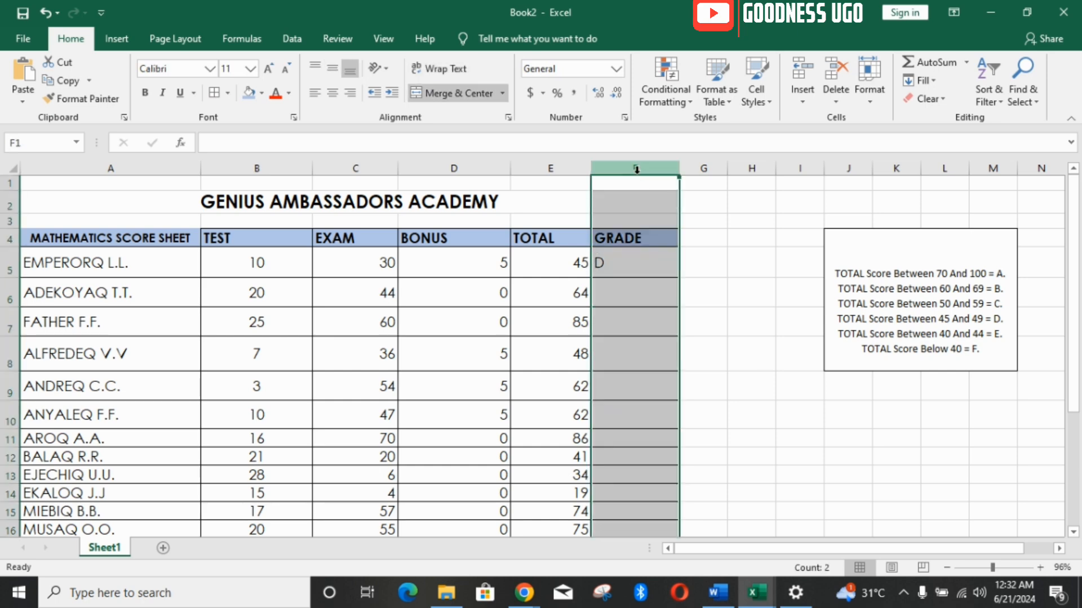
{"action": "left_click", "coordinate": [334, 96]}
{"action": "left_click", "coordinate": [614, 301]}
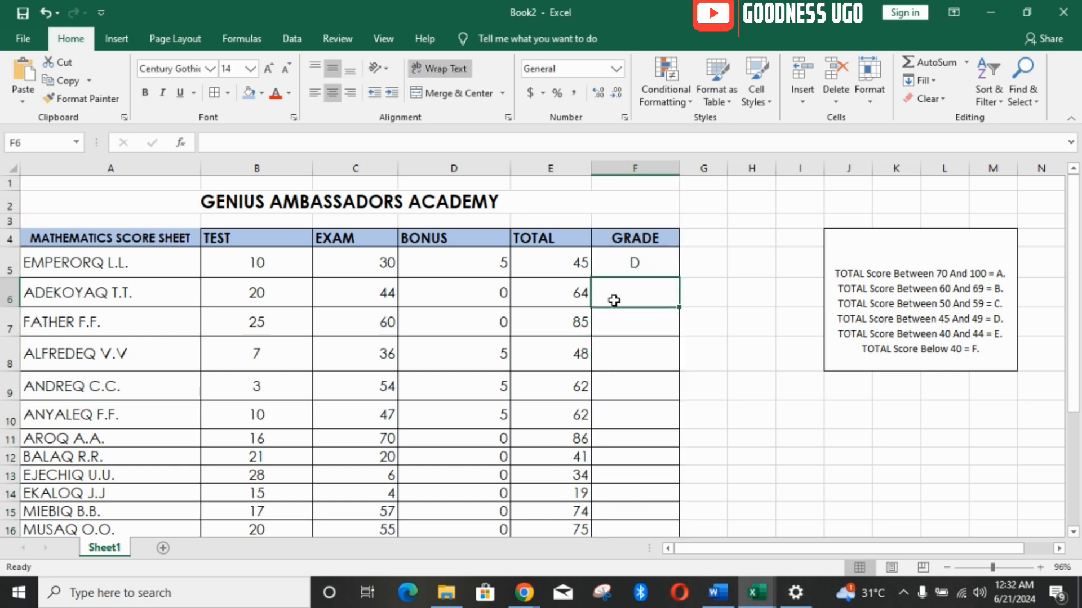
Fill the nested-IF grade formula from F5 down through F24 for the remaining students.
{"action": "left_click", "coordinate": [643, 258]}
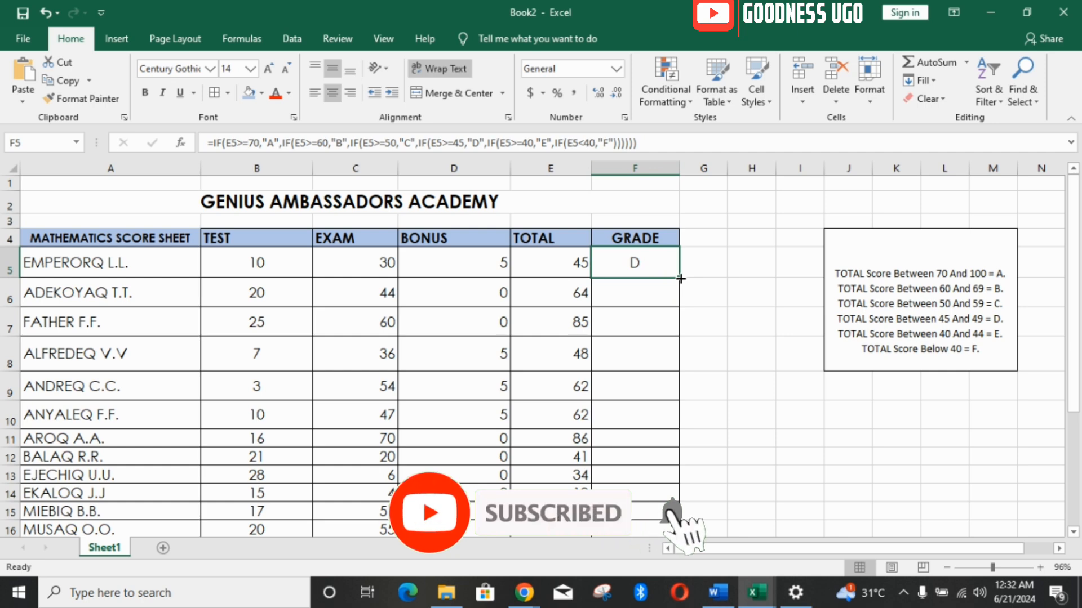
{"action": "left_click_drag", "start_coordinate": [680, 279], "coordinate": [676, 497]}
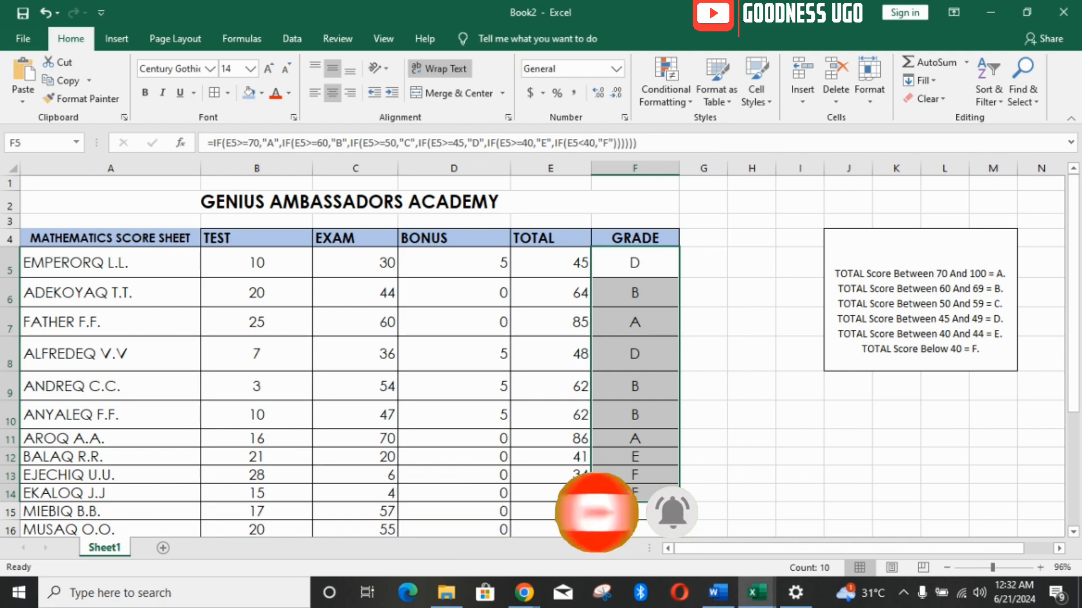
{"action": "left_click_drag", "start_coordinate": [1076, 268], "coordinate": [1079, 386]}
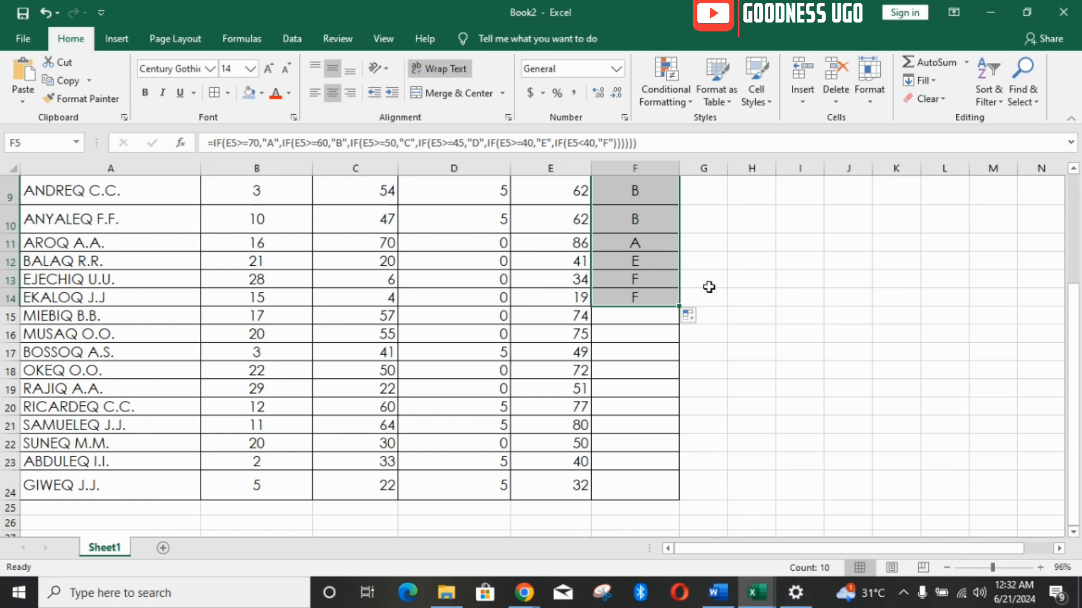
{"action": "left_click_drag", "start_coordinate": [679, 307], "coordinate": [676, 492]}
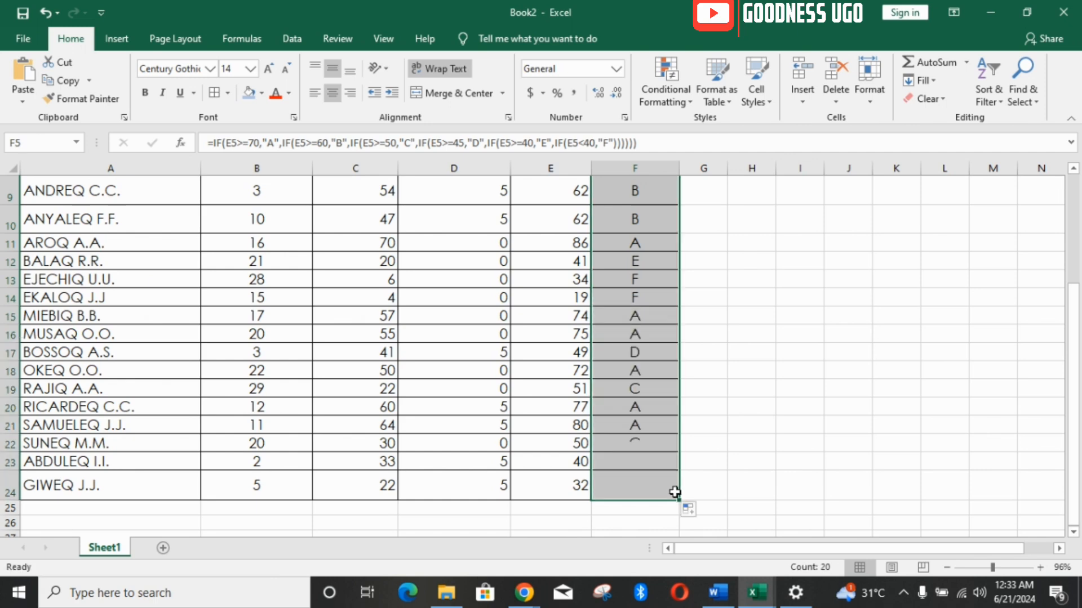
{"action": "scroll", "coordinate": [1076, 489], "scroll_direction": "up", "scroll_amount": 1}
{"action": "scroll", "coordinate": [1075, 489], "scroll_direction": "up", "scroll_amount": 3}
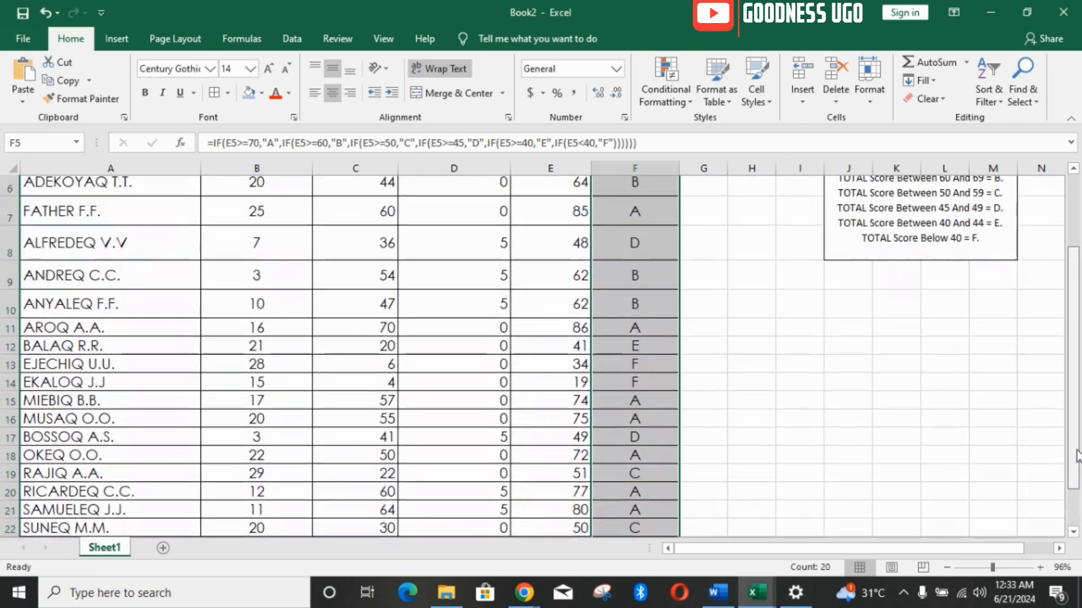
{"action": "left_click_drag", "start_coordinate": [751, 385], "coordinate": [746, 369]}
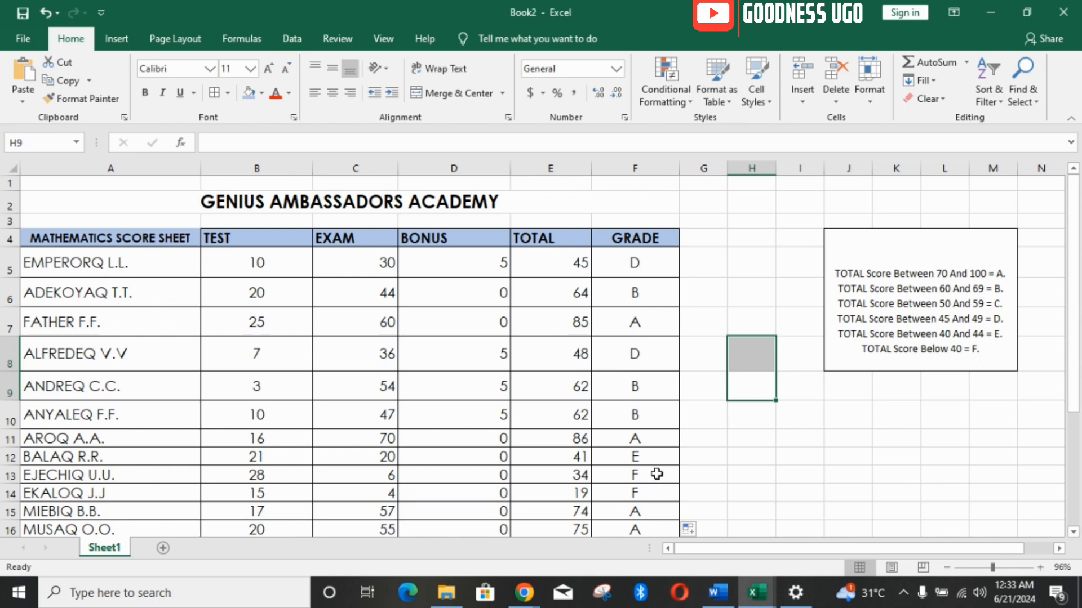
{"action": "left_click", "coordinate": [874, 393]}
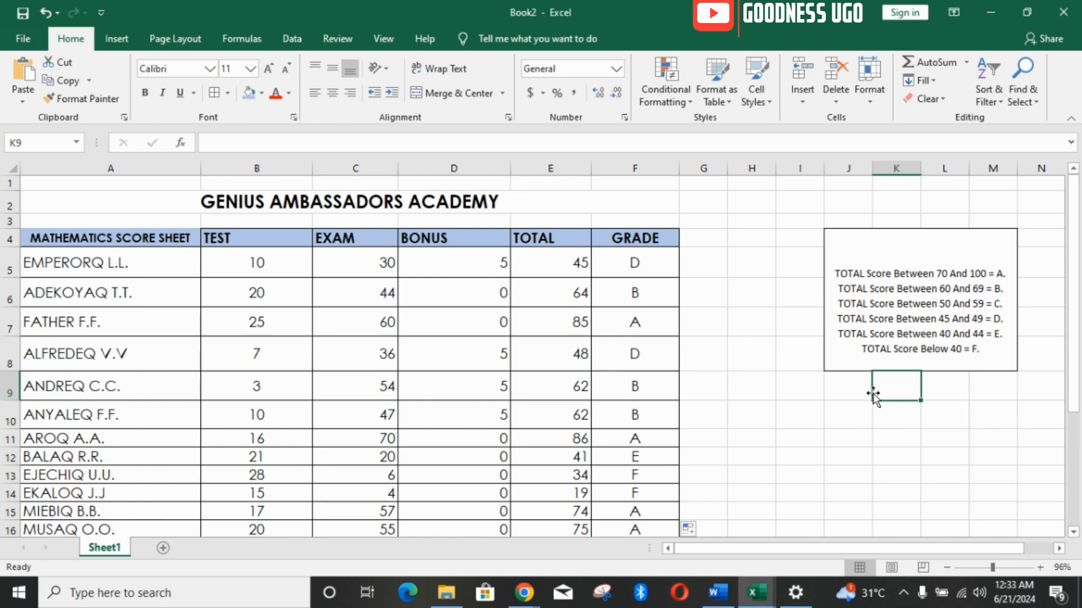
Switch to the Word question document, highlight requirement 4 on conditional formatting, and return to the Book2 workbook in Excel.
{"action": "left_click", "coordinate": [725, 599]}
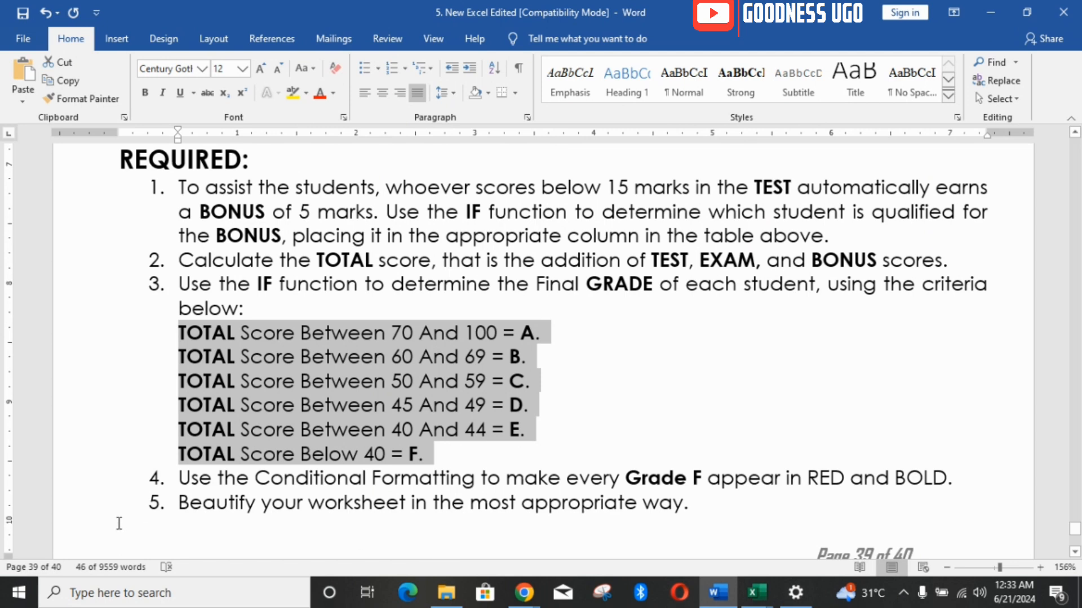
{"action": "left_click_drag", "start_coordinate": [151, 473], "coordinate": [953, 487]}
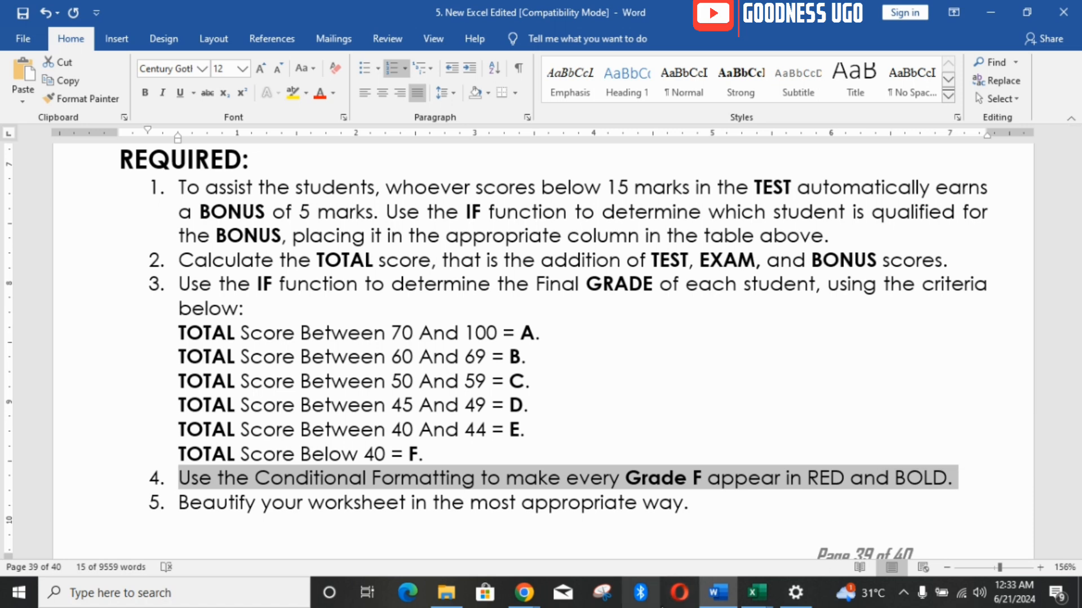
{"action": "mouse_move", "coordinate": [749, 601]}
{"action": "left_click", "coordinate": [812, 535]}
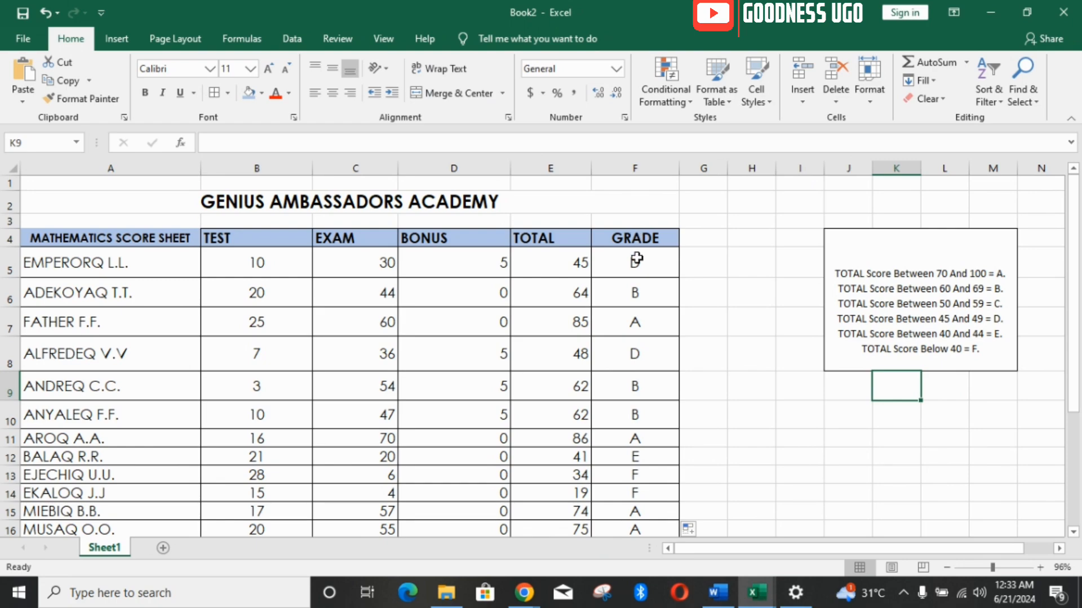
Apply a Text That Contains conditional formatting rule to grades F5:F24, formatting "F" with Light Red Fill with Dark Red Text.
{"action": "left_click_drag", "start_coordinate": [633, 260], "coordinate": [632, 488]}
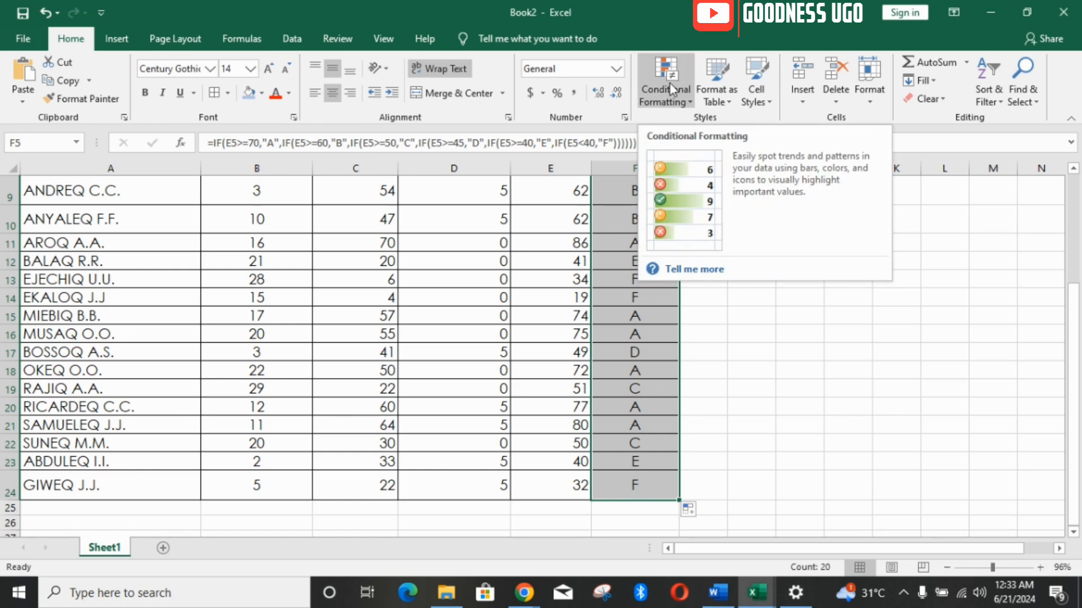
{"action": "left_click", "coordinate": [693, 101]}
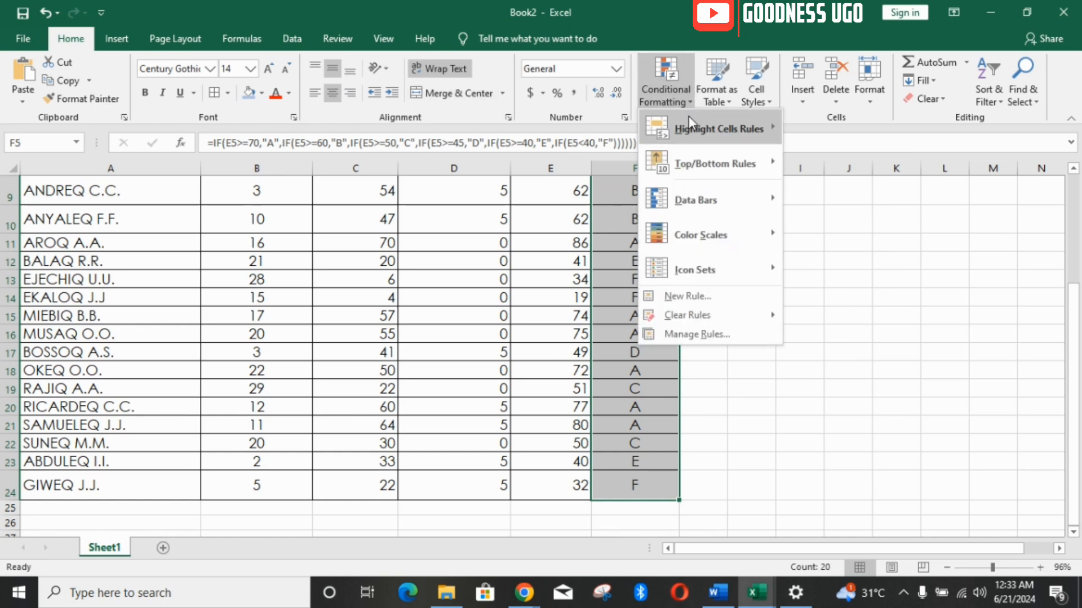
{"action": "mouse_move", "coordinate": [688, 118]}
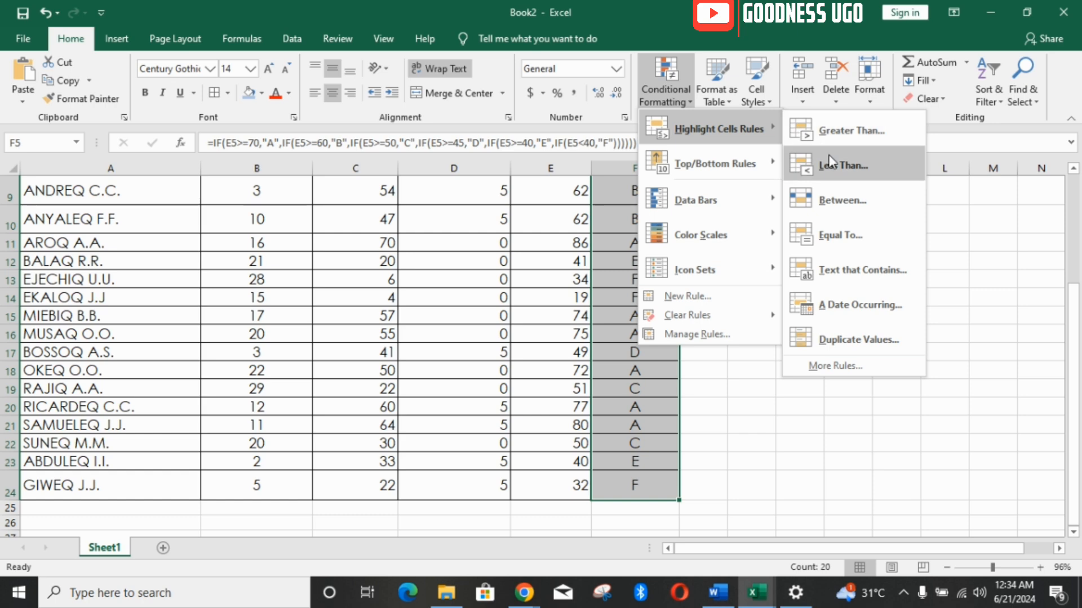
{"action": "left_click", "coordinate": [847, 270]}
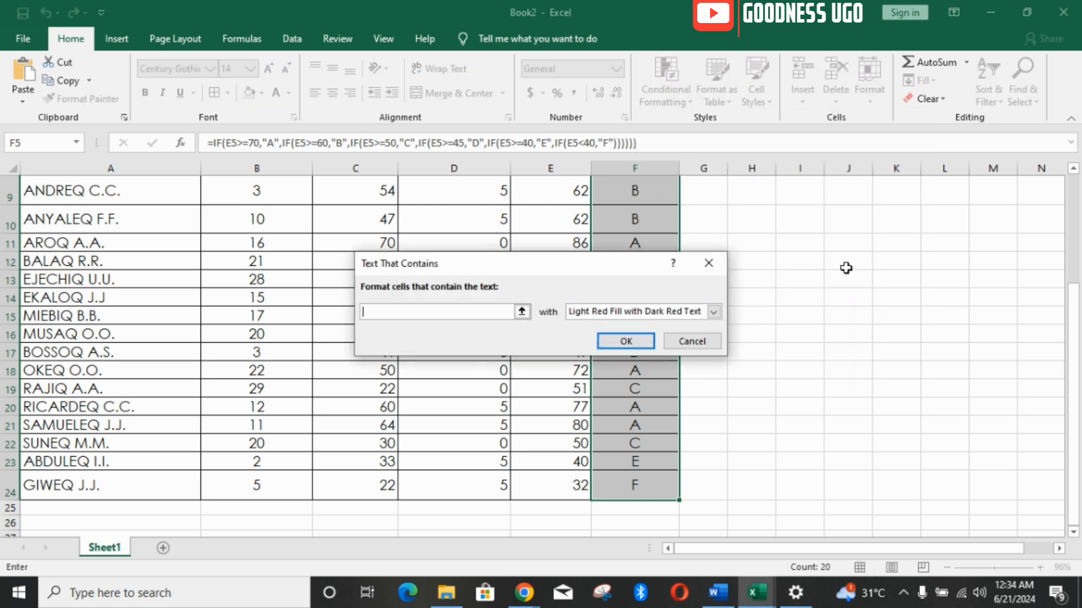
{"action": "type", "text": "F"}
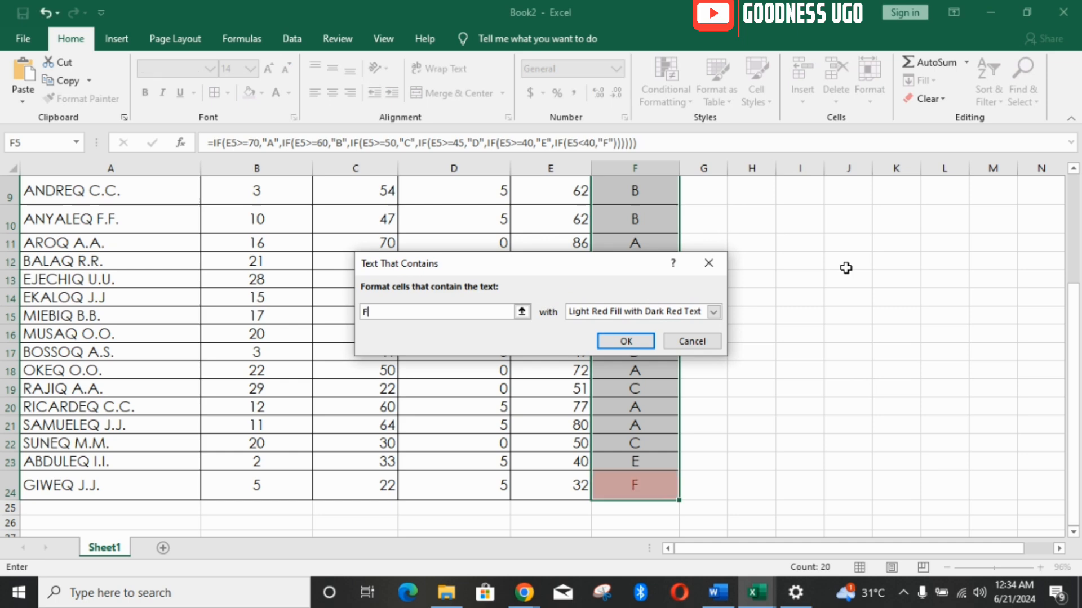
{"action": "left_click", "coordinate": [712, 312]}
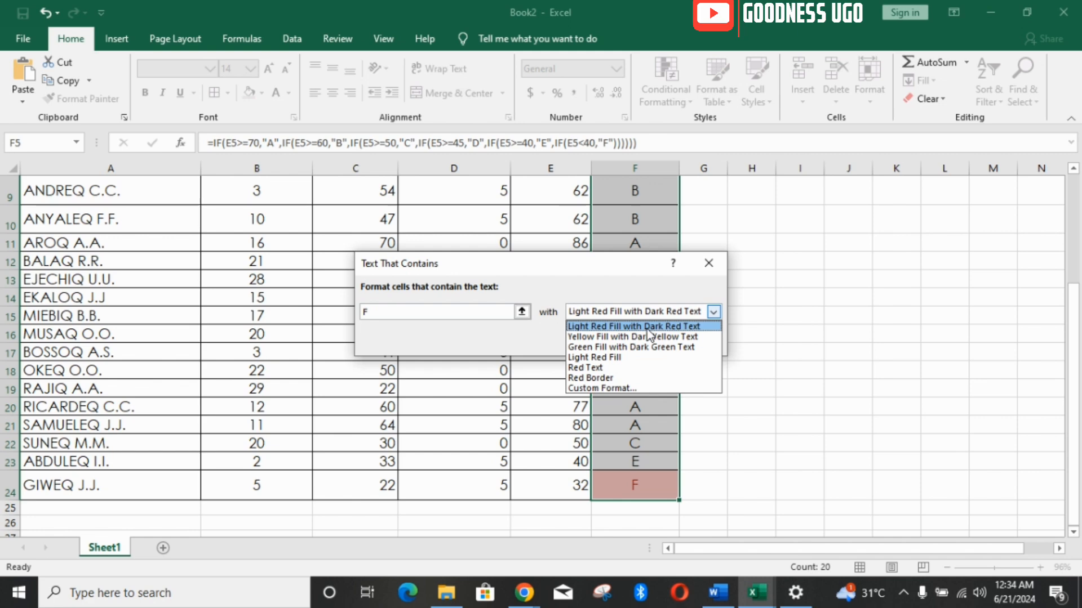
{"action": "left_click", "coordinate": [648, 329]}
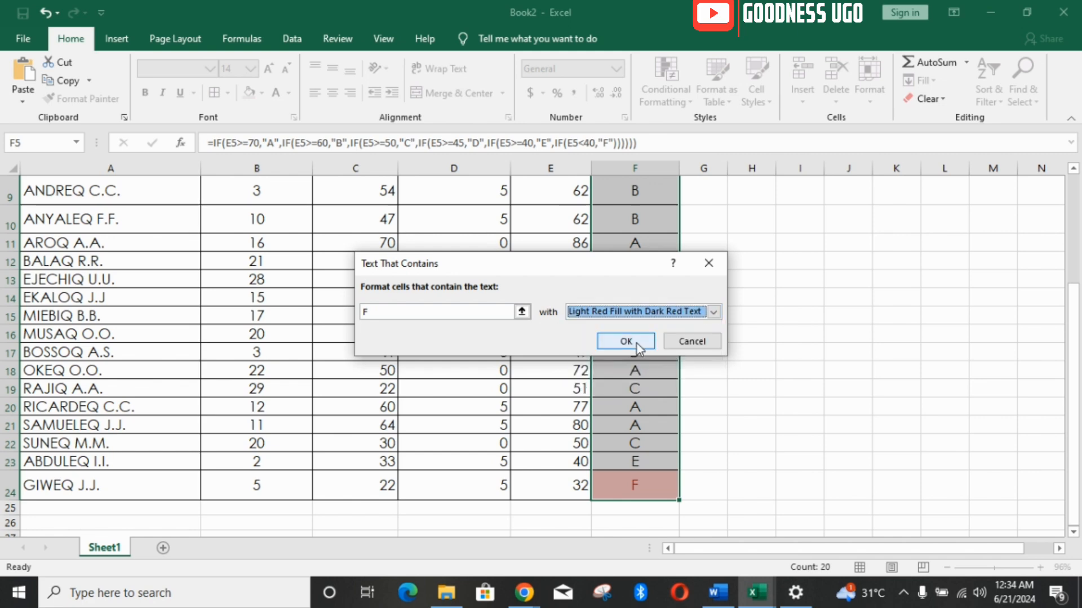
{"action": "left_click", "coordinate": [625, 342]}
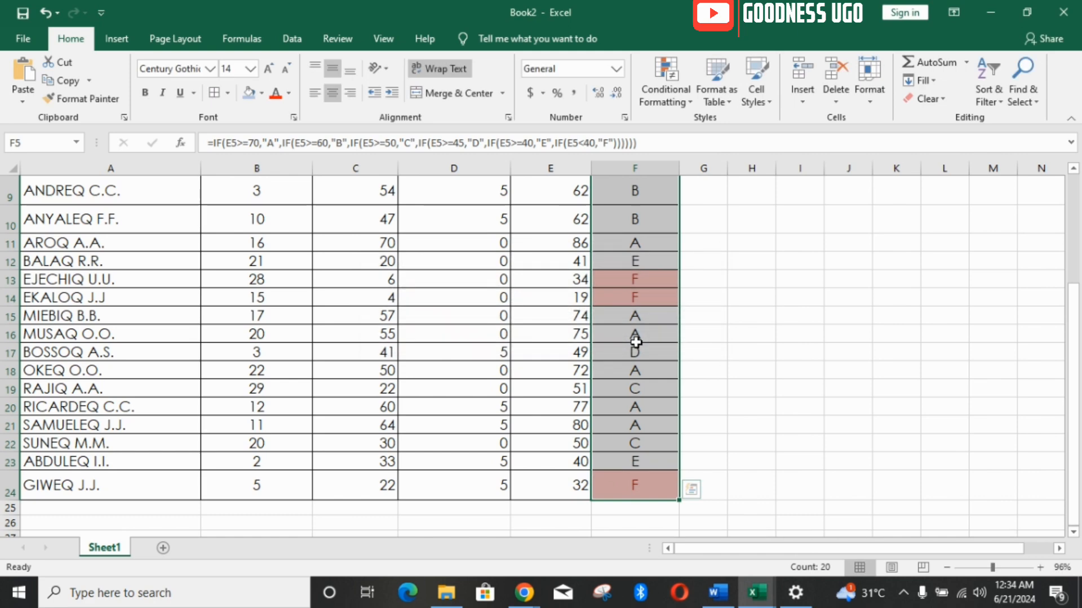
{"action": "left_click", "coordinate": [975, 264]}
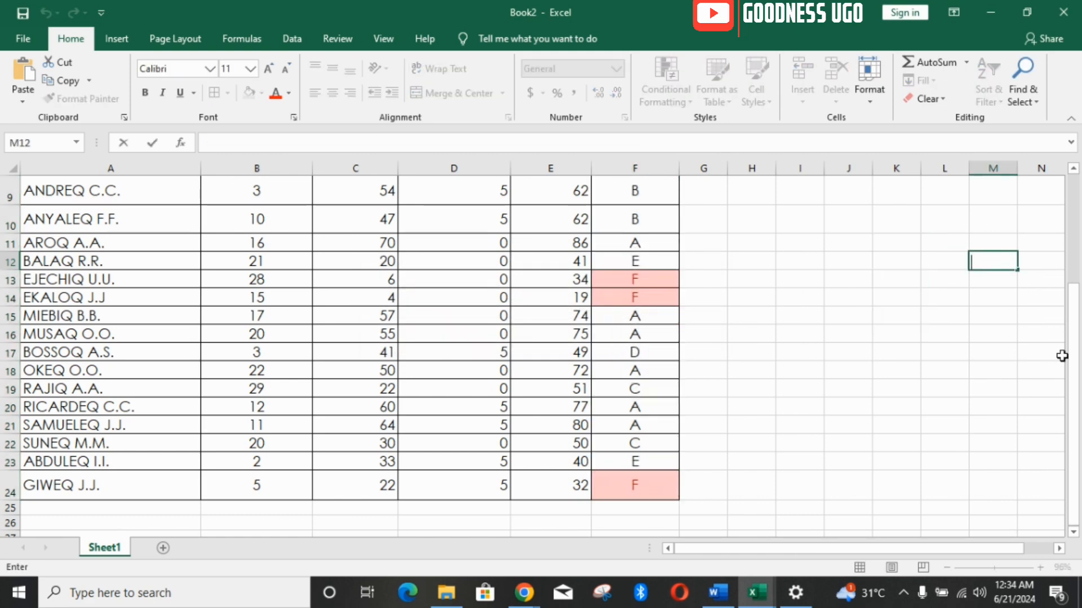
Review the formatted grades, check the remaining requirements in the Word question document, and return to the Book2 workbook in Excel.
{"action": "mouse_move", "coordinate": [1074, 383]}
{"action": "left_mouse_down"}
{"action": "mouse_move", "coordinate": [1079, 304]}
{"action": "mouse_move", "coordinate": [1079, 376]}
{"action": "left_mouse_up"}
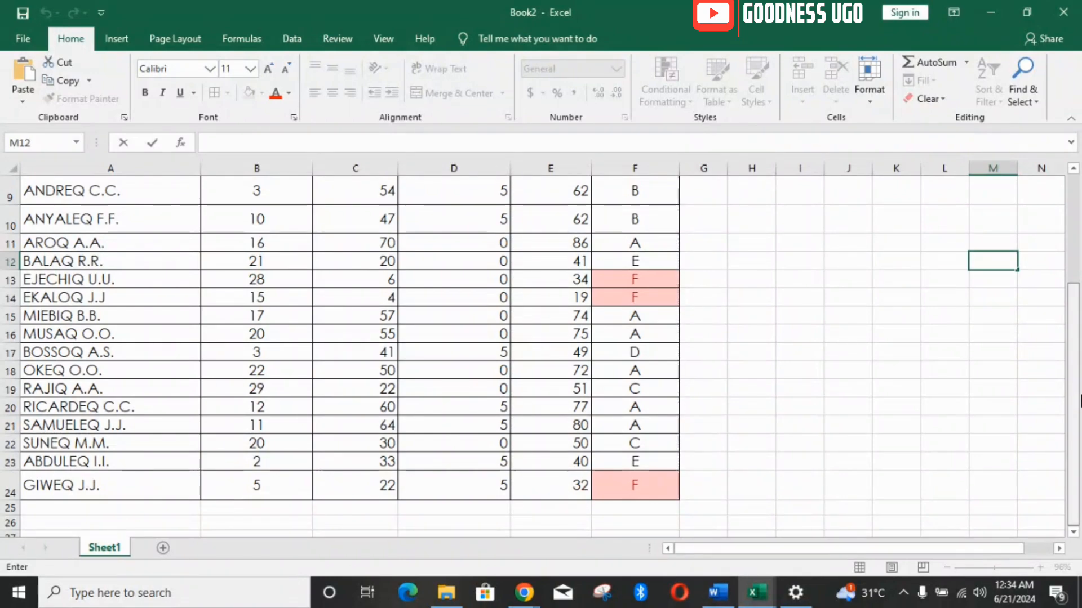
{"action": "scroll", "coordinate": [1079, 389], "scroll_direction": "up", "scroll_amount": 2}
{"action": "scroll", "coordinate": [1080, 309], "scroll_direction": "up", "scroll_amount": 1}
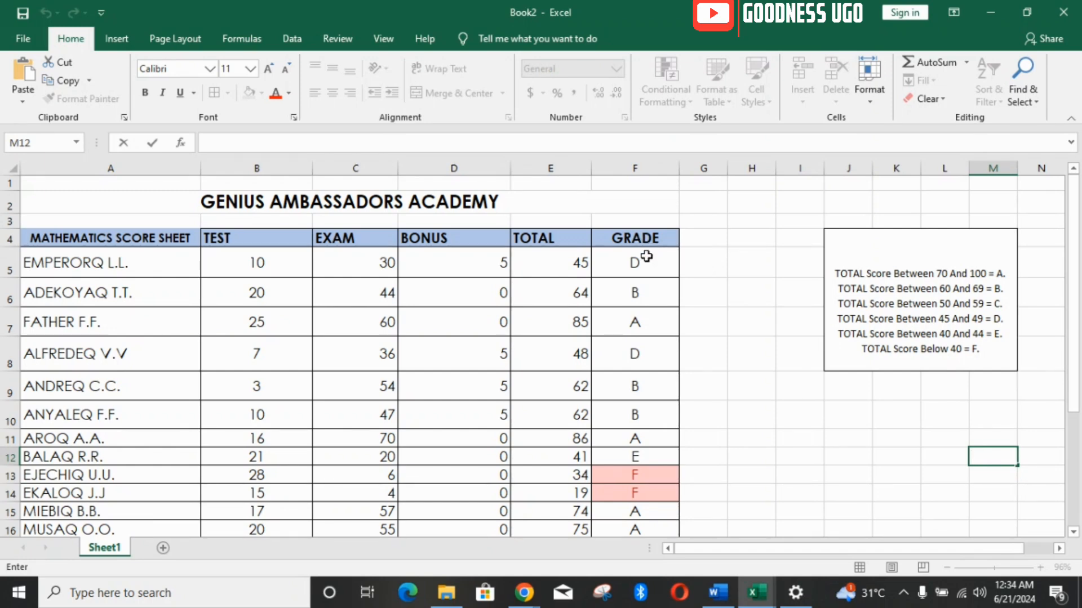
{"action": "left_click", "coordinate": [714, 595]}
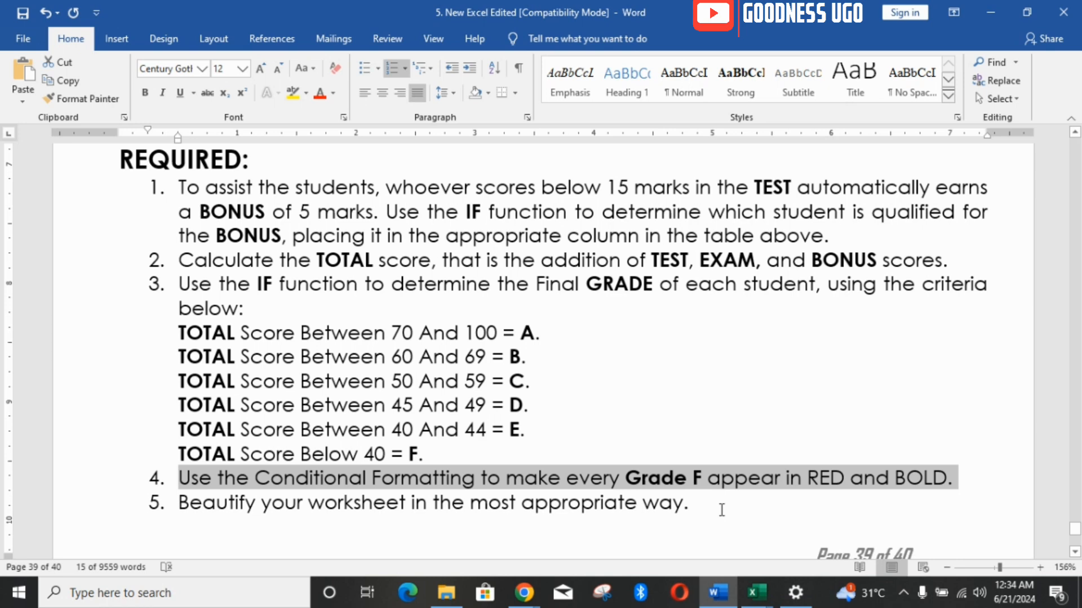
{"action": "mouse_move", "coordinate": [753, 604]}
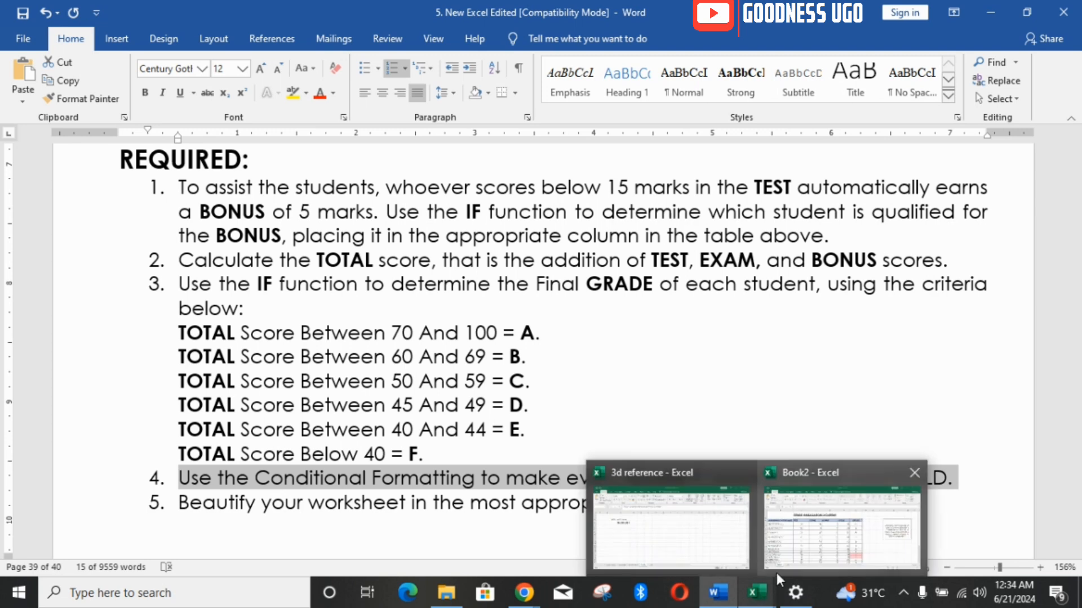
{"action": "left_click", "coordinate": [775, 570]}
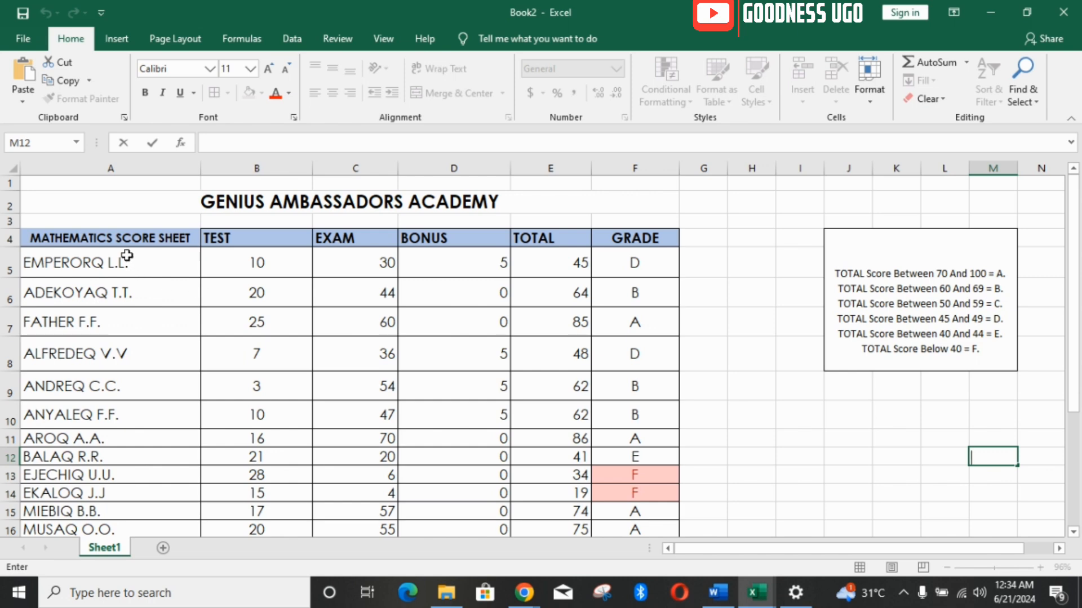
{"action": "left_click_drag", "start_coordinate": [126, 258], "coordinate": [124, 546]}
{"action": "left_click", "coordinate": [152, 493]}
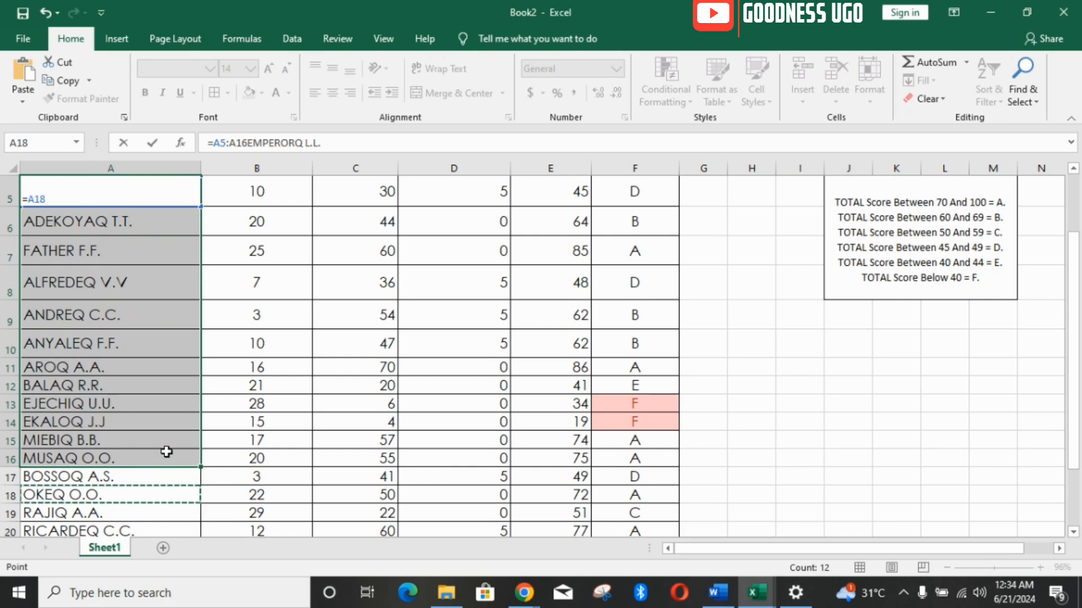
{"action": "left_click", "coordinate": [163, 400]}
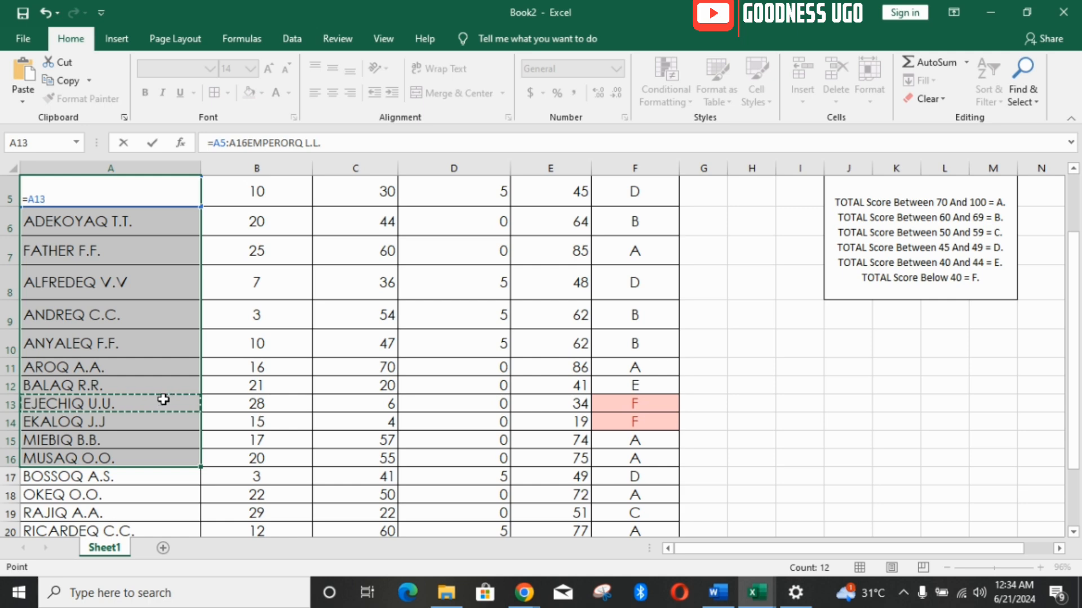
{"action": "key", "text": "Return"}
{"action": "key", "text": "ctrl+z"}
{"action": "key", "text": "ctrl+z"}
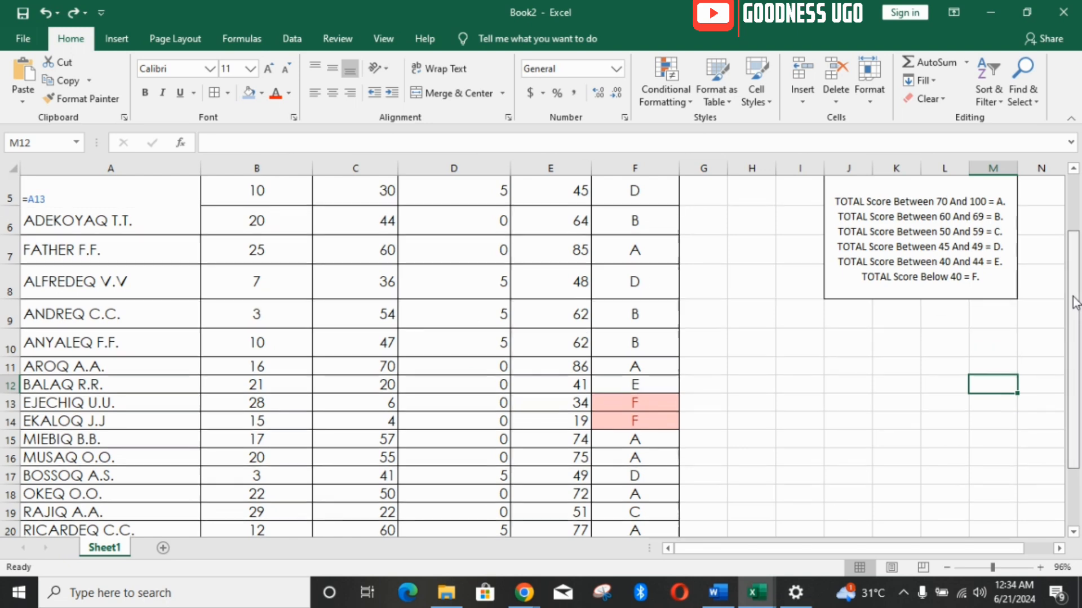
Fill the student name cells A5:A24 with a light gold theme colour.
{"action": "scroll", "coordinate": [1062, 248], "scroll_direction": "up", "scroll_amount": 2}
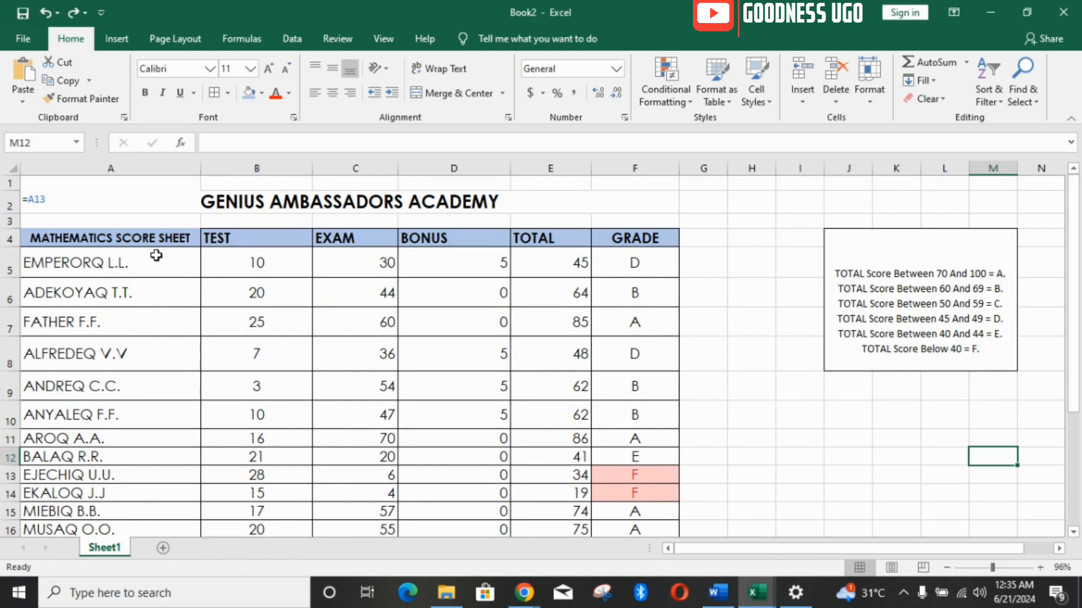
{"action": "left_click_drag", "start_coordinate": [156, 258], "coordinate": [155, 488]}
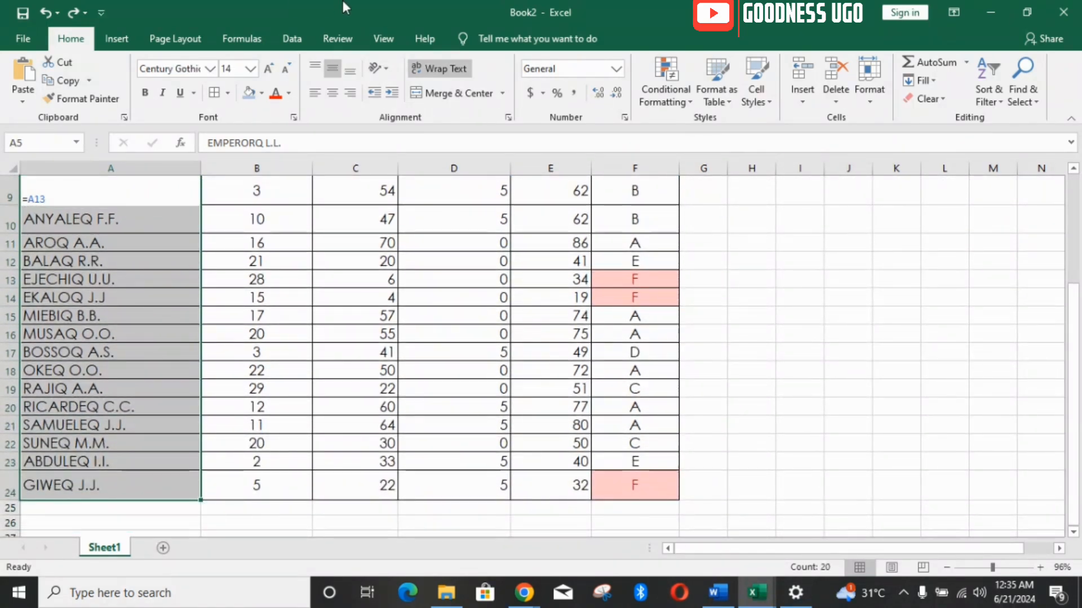
{"action": "left_click", "coordinate": [262, 93]}
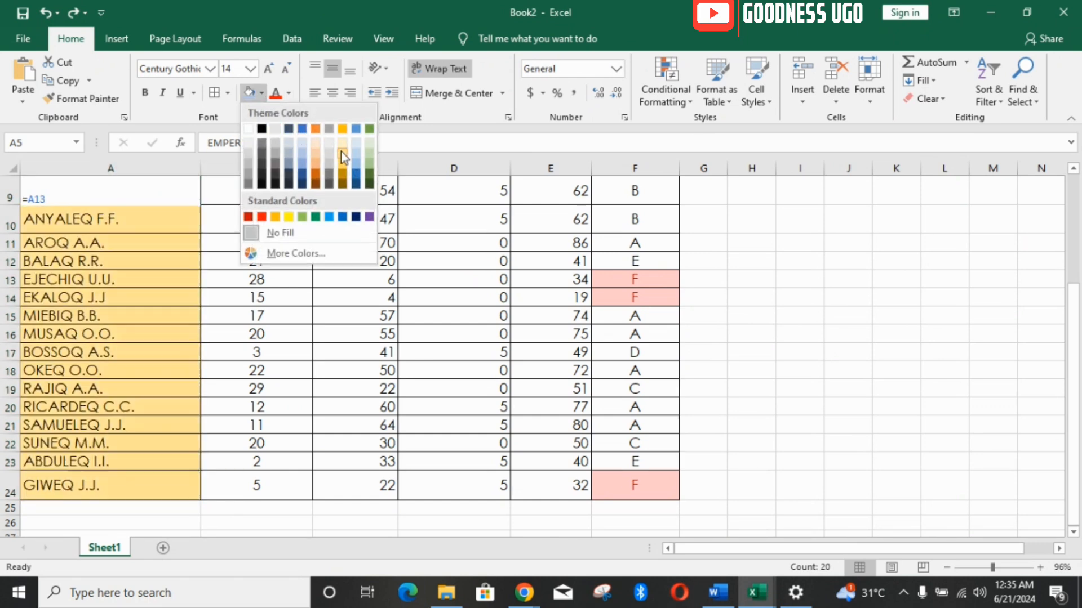
{"action": "left_click", "coordinate": [342, 151]}
{"action": "scroll", "coordinate": [541, 350], "scroll_direction": "up", "scroll_amount": 3}
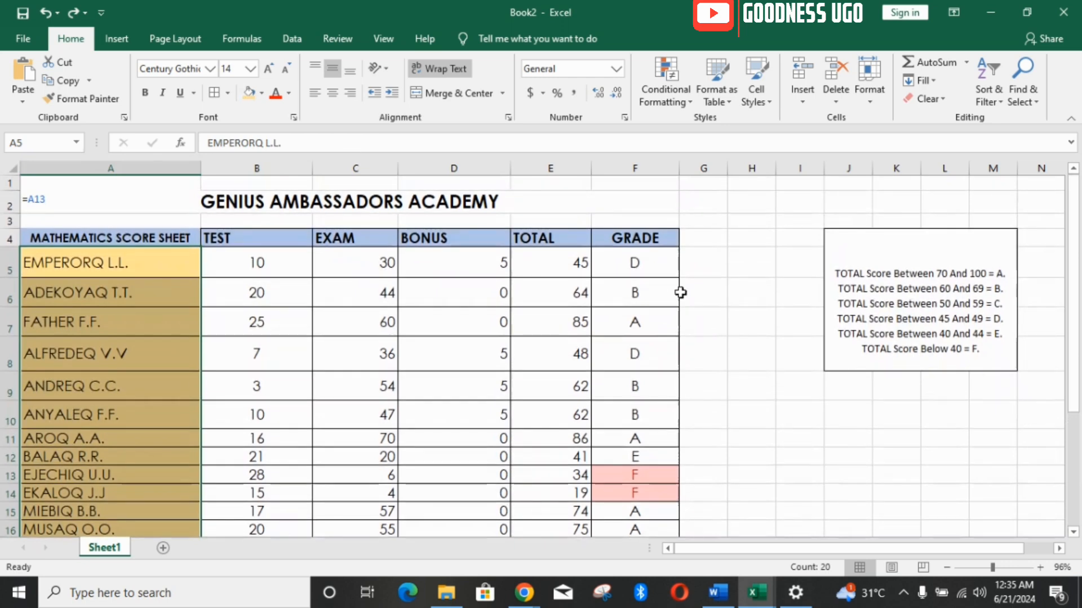
{"action": "left_click", "coordinate": [697, 331]}
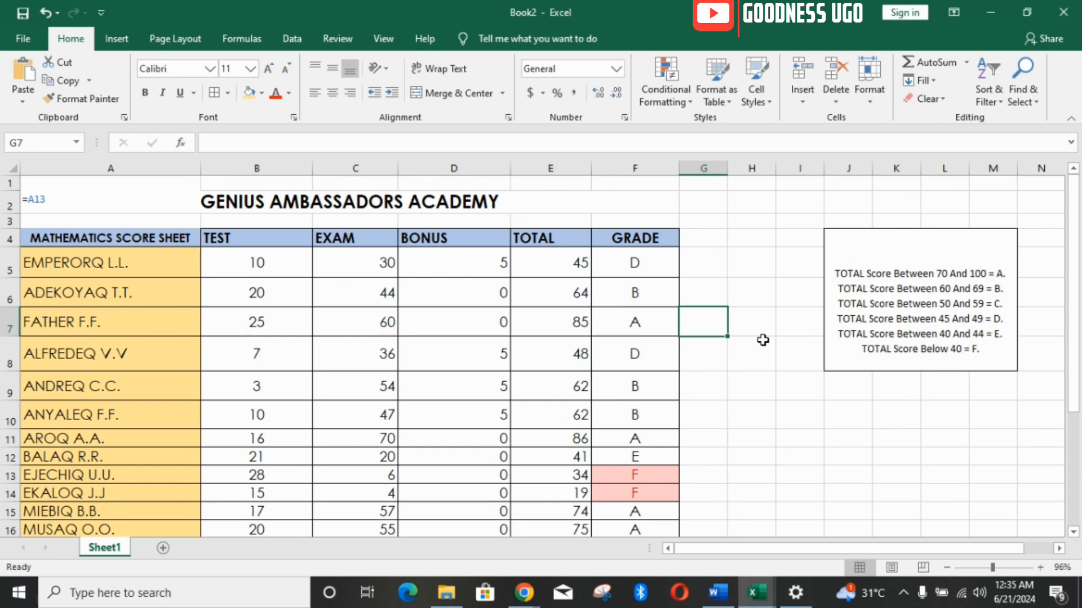
Clear the stray "=A13" formula text above the score sheet and exit cell editing.
{"action": "double_click", "coordinate": [141, 198]}
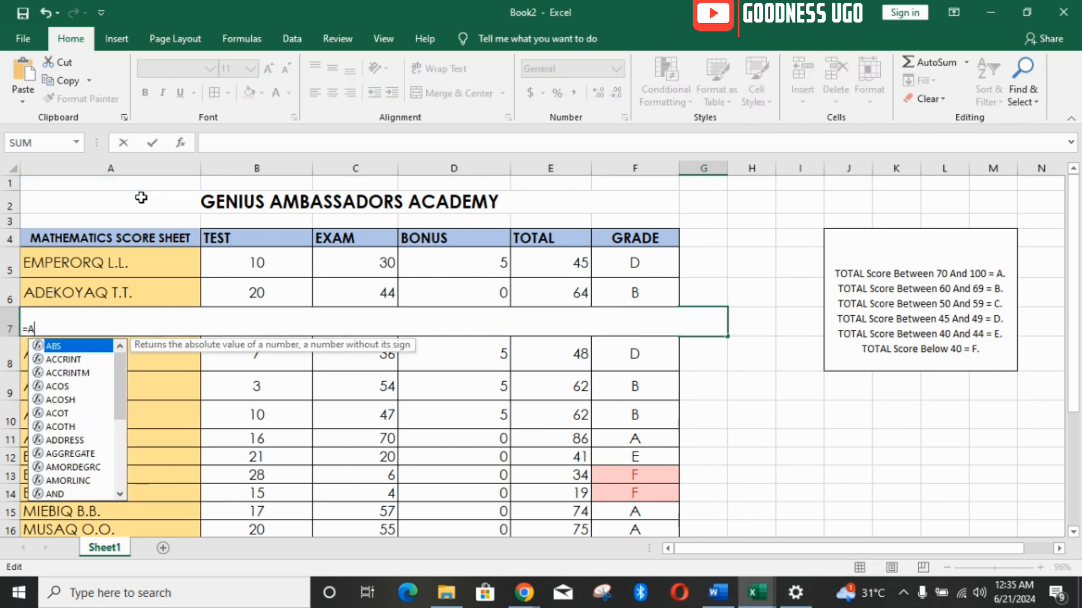
{"action": "key", "text": "BackSpace"}
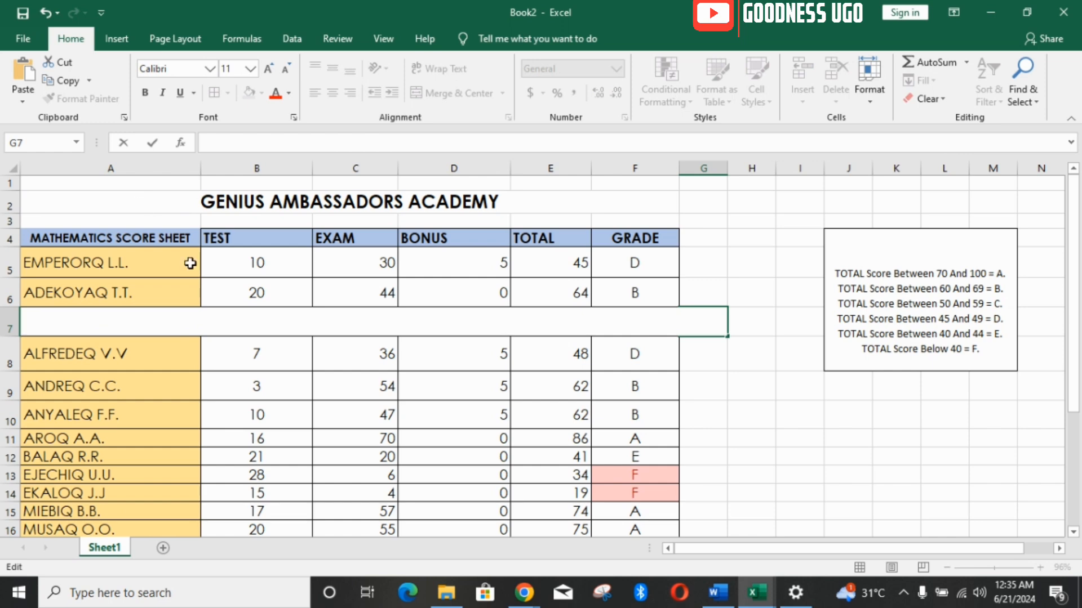
{"action": "key", "text": "ctrl+z"}
{"action": "key", "text": "ctrl+z"}
{"action": "key", "text": "Escape"}
{"action": "left_click", "coordinate": [799, 363]}
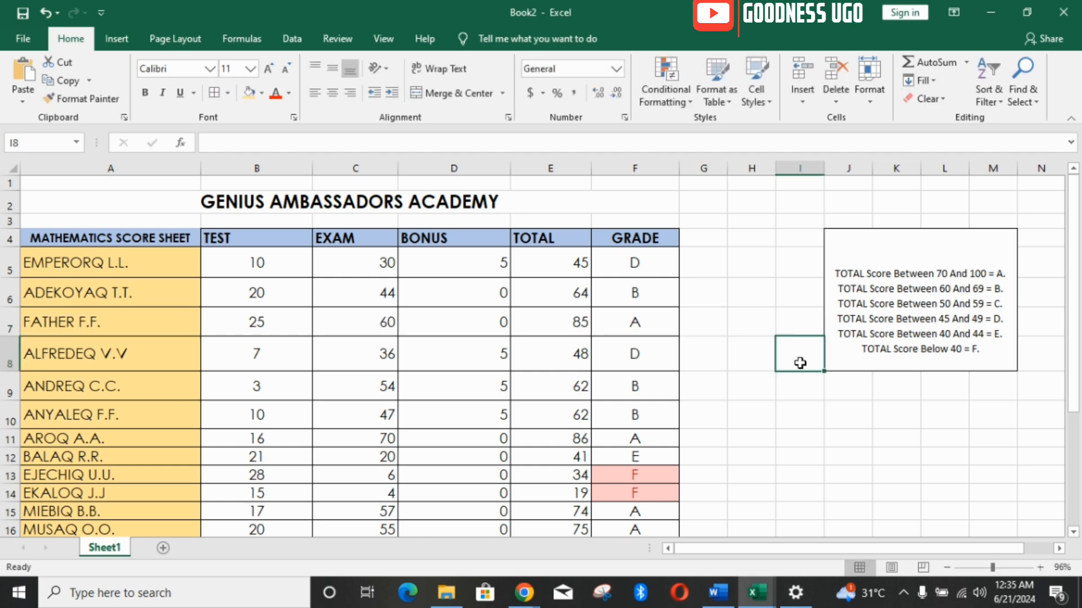